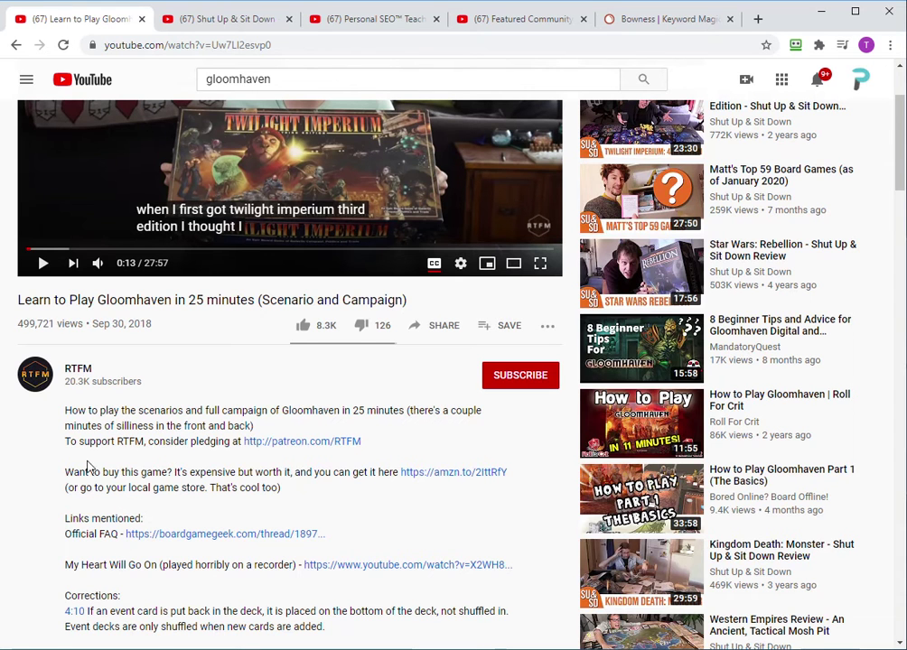
Search YouTube for "gloomhaven".
scroll(113, 451, "up", 3)
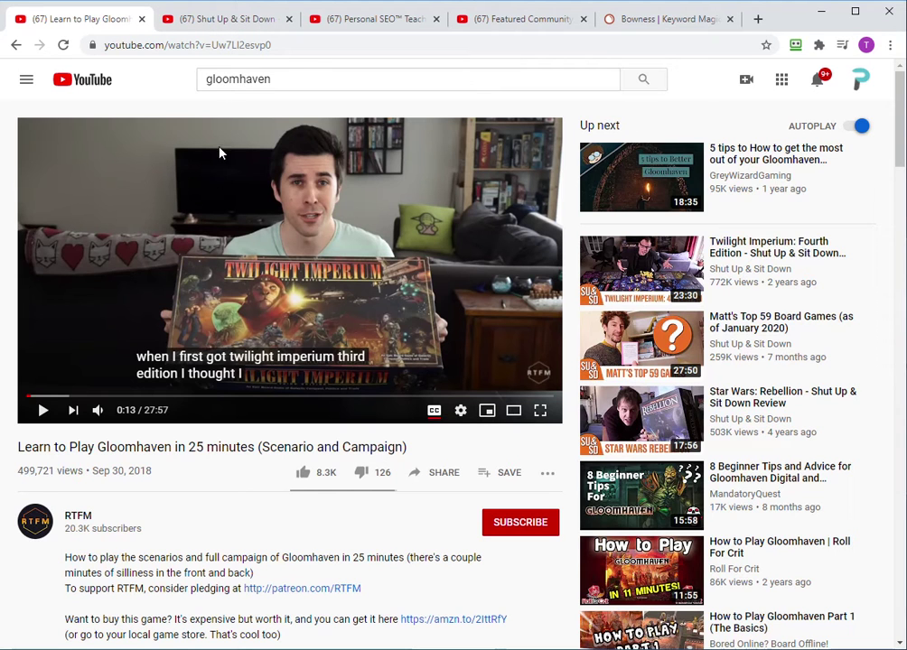
left_click(299, 78)
key("Return")
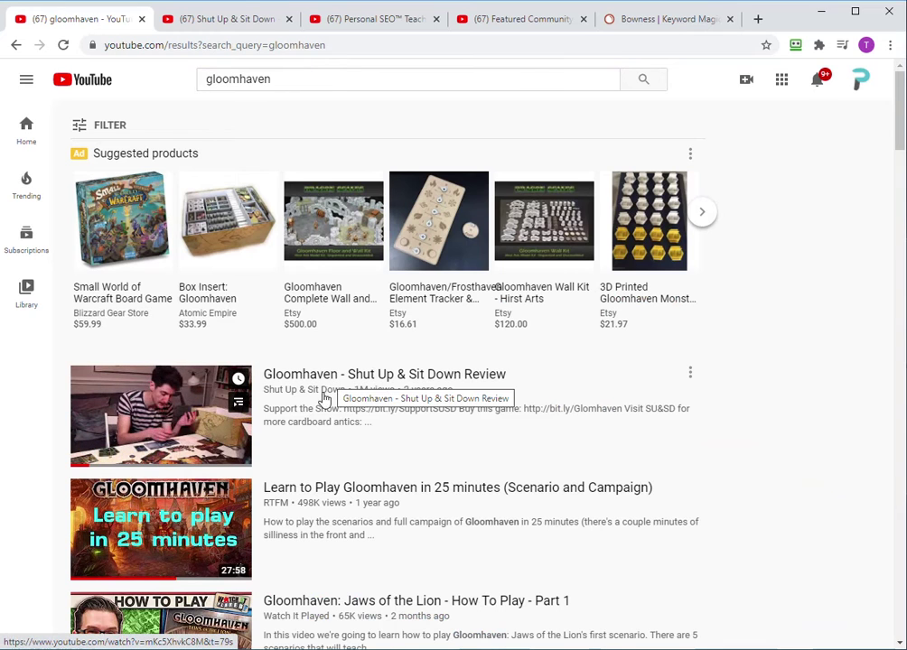
Open RTFM's "Learn to Play Gloomhaven in 25 minutes" video, pause it and rewind it to the start.
scroll(320, 431, "down", 1)
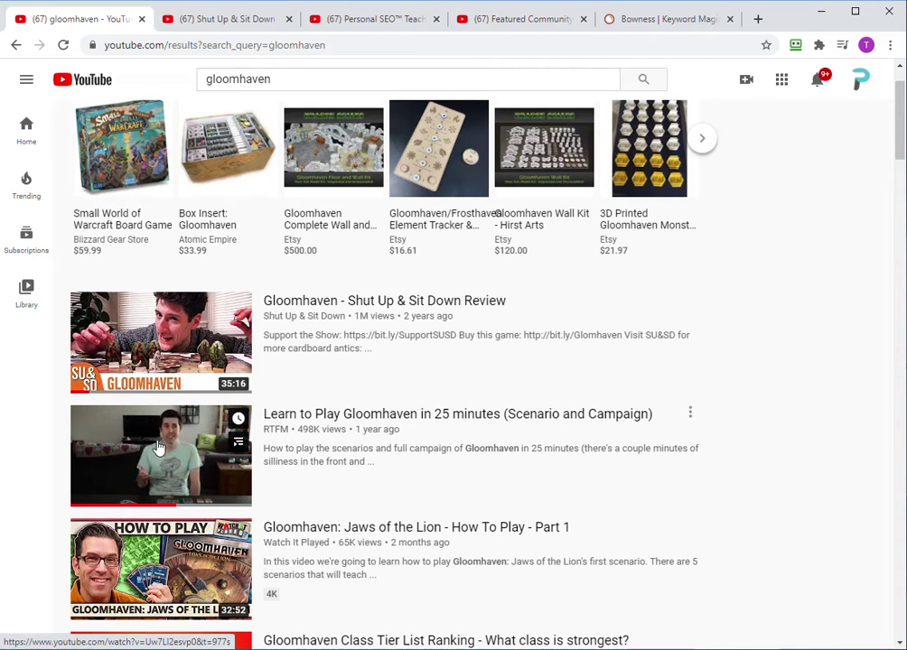
left_click(208, 437)
left_click(44, 411)
left_click_drag(23, 396, 18, 396)
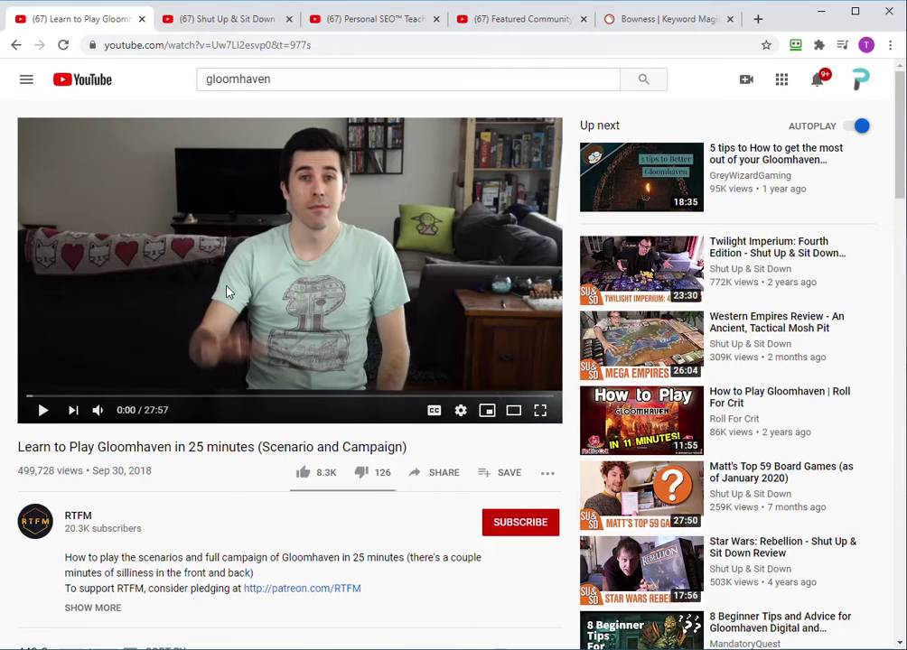
Return from the Shut Up & Sit Down channel to its Gloomhaven review video, skip the ad and pause playback.
left_click(217, 22)
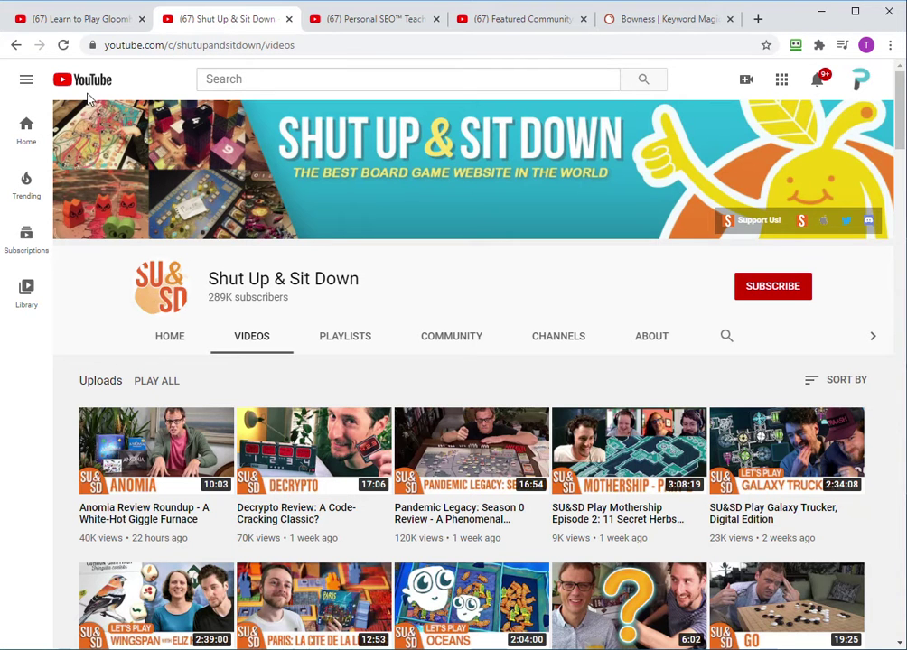
left_click(15, 46)
left_click(12, 47)
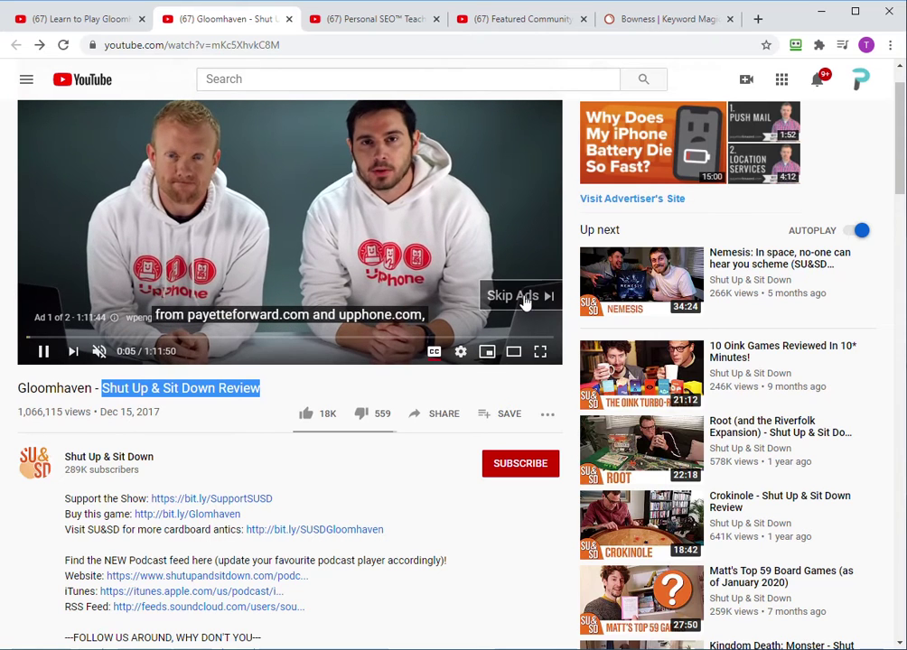
left_click(527, 299)
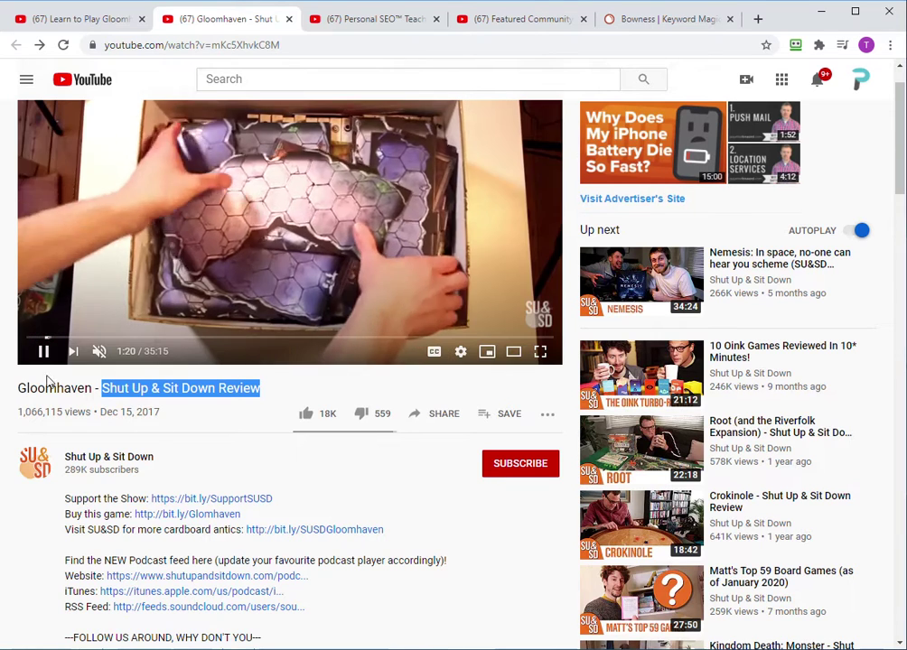
left_click(44, 352)
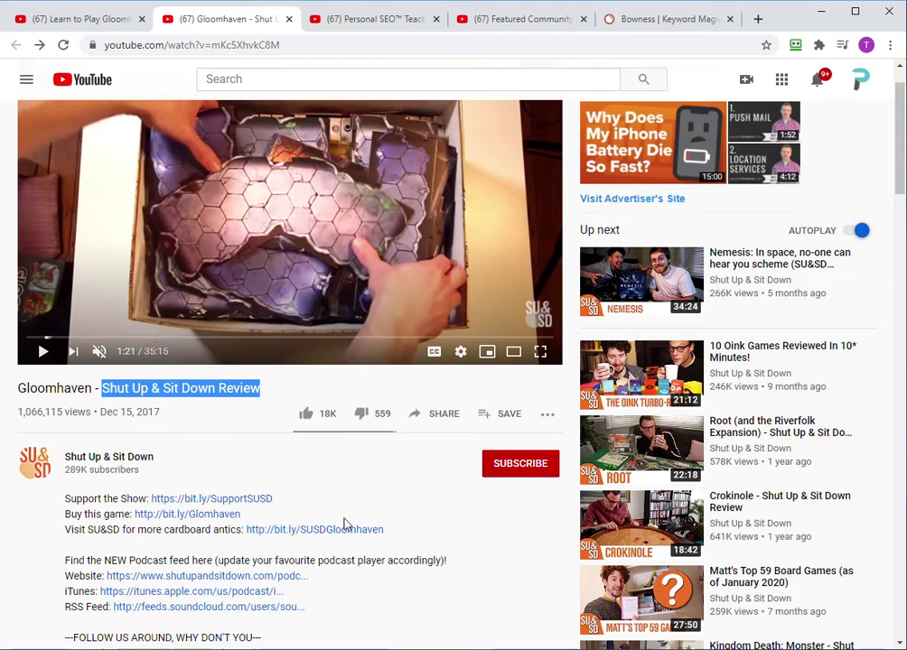
Compare the subscriber counts and descriptions of the Shut Up & Sit Down Gloomhaven review and the RTFM tutorial video.
scroll(330, 551, "up", 1)
scroll(327, 546, "down", 3)
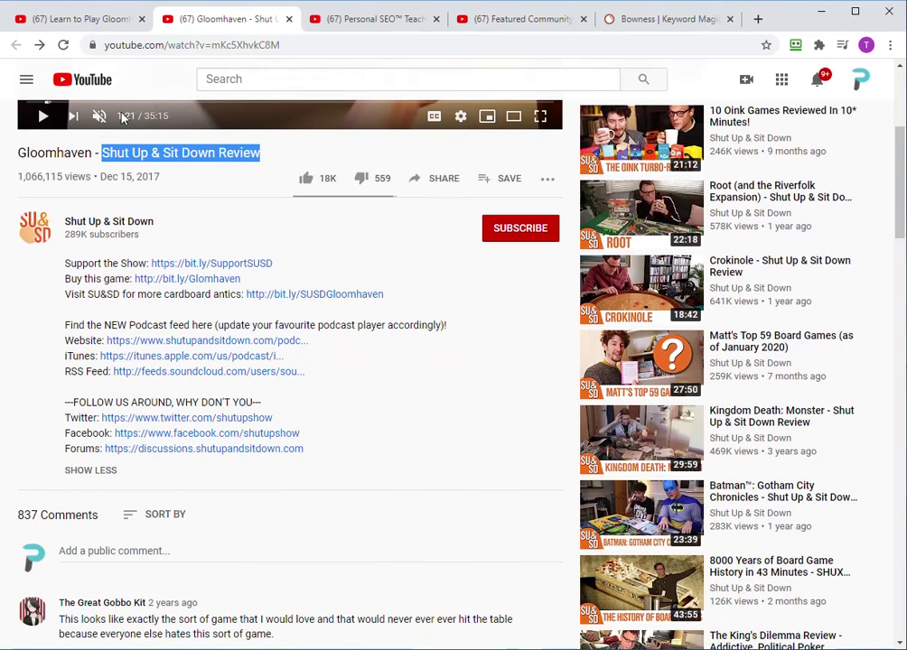
left_click(91, 18)
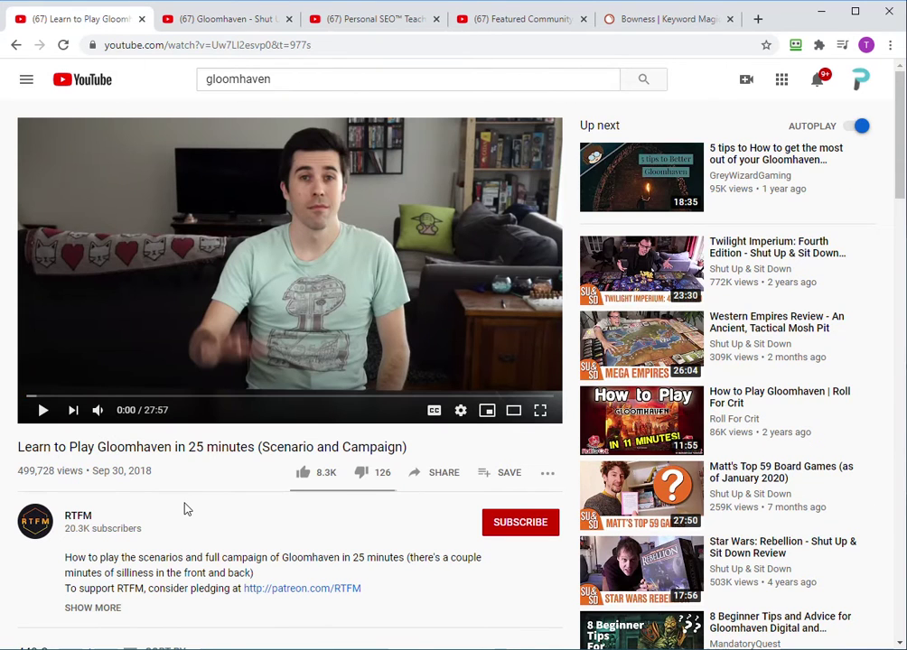
scroll(185, 505, "down", 1)
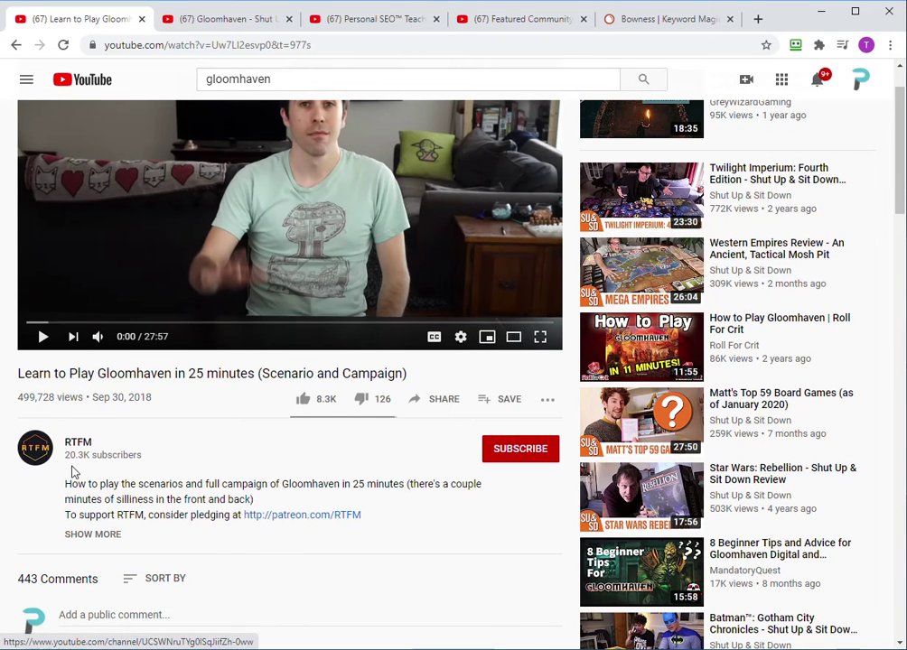
left_click(233, 28)
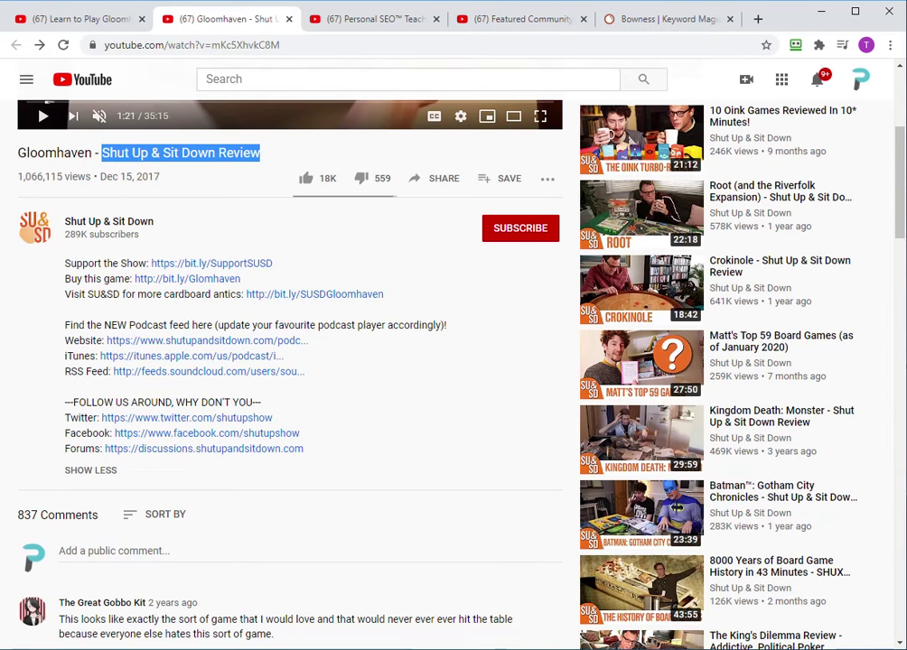
left_click(73, 18)
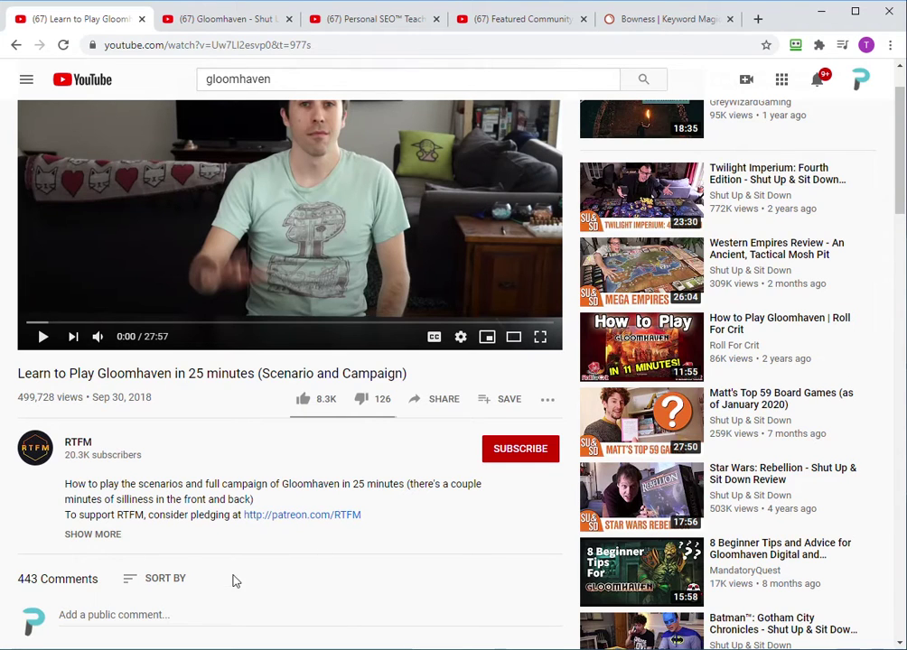
left_click(232, 27)
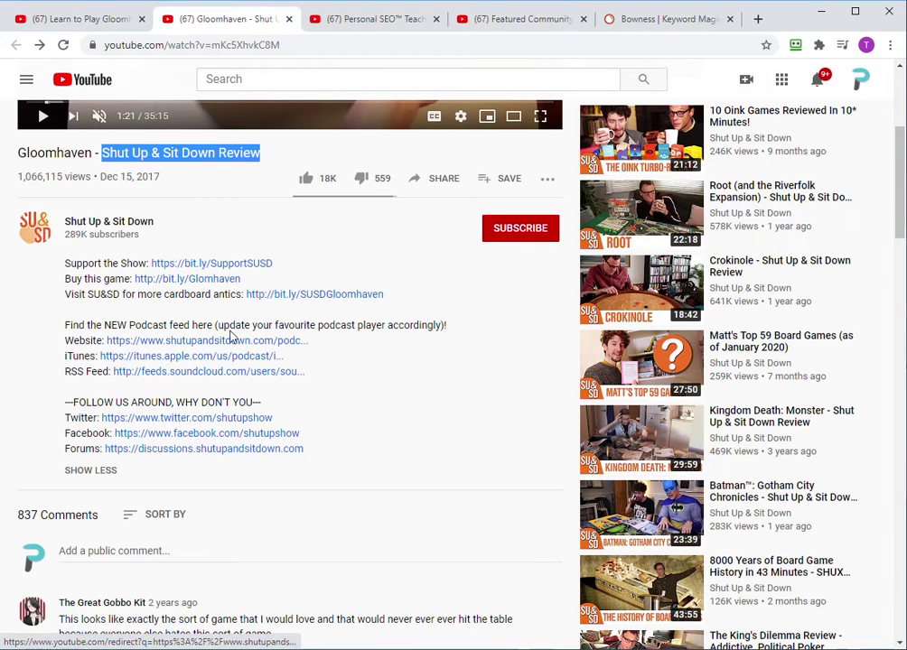
left_click(106, 22)
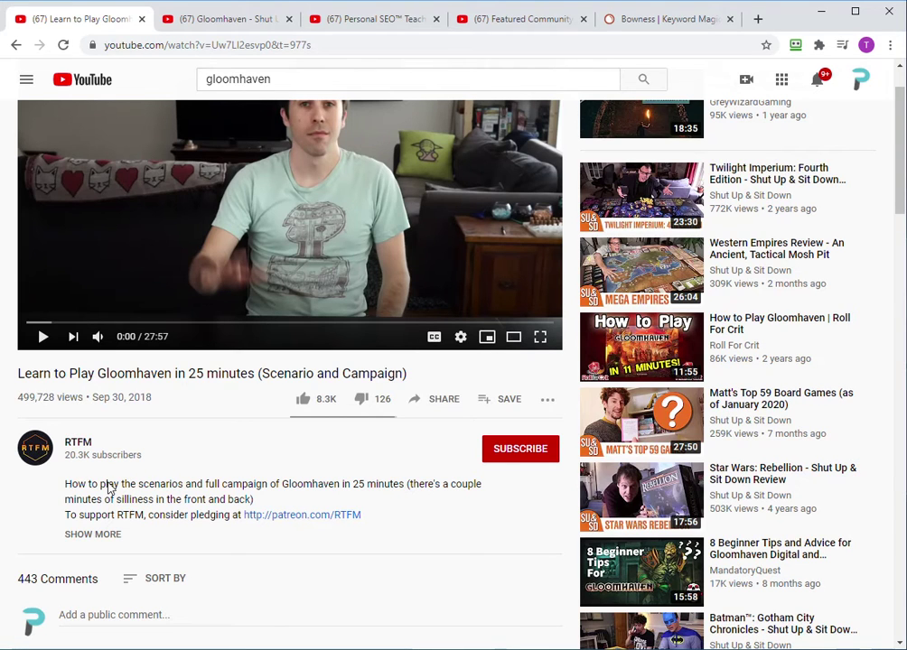
left_click(192, 14)
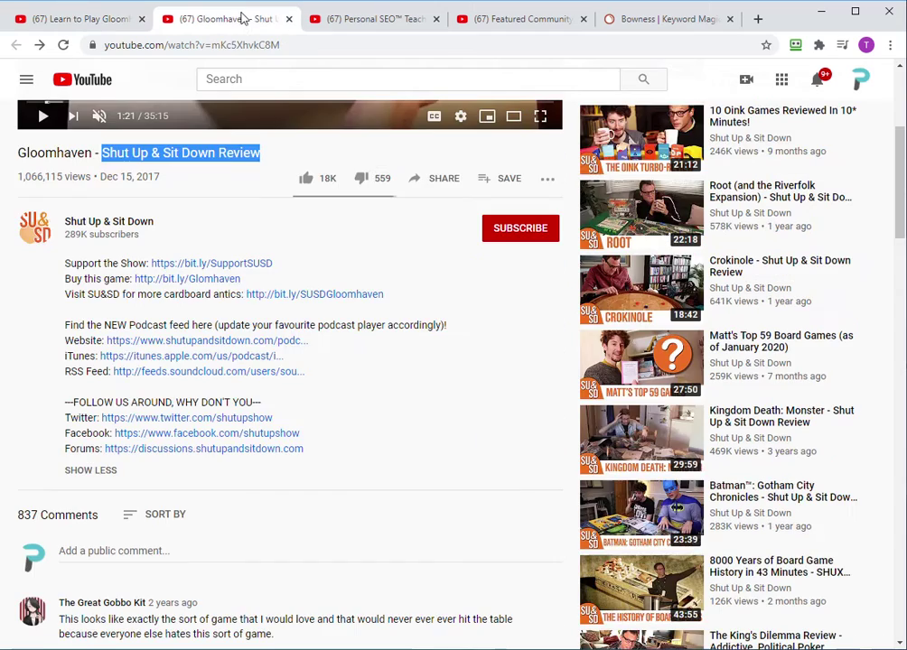
Compare the video titles and view counts of the Shut Up & Sit Down review and the RTFM tutorial.
scroll(196, 224, "up", 3)
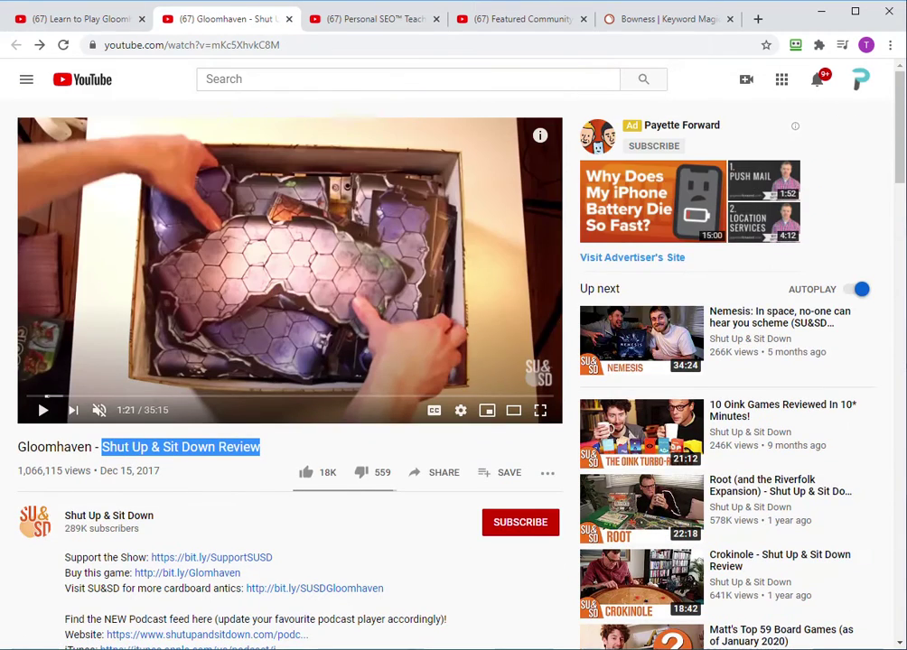
left_click(82, 19)
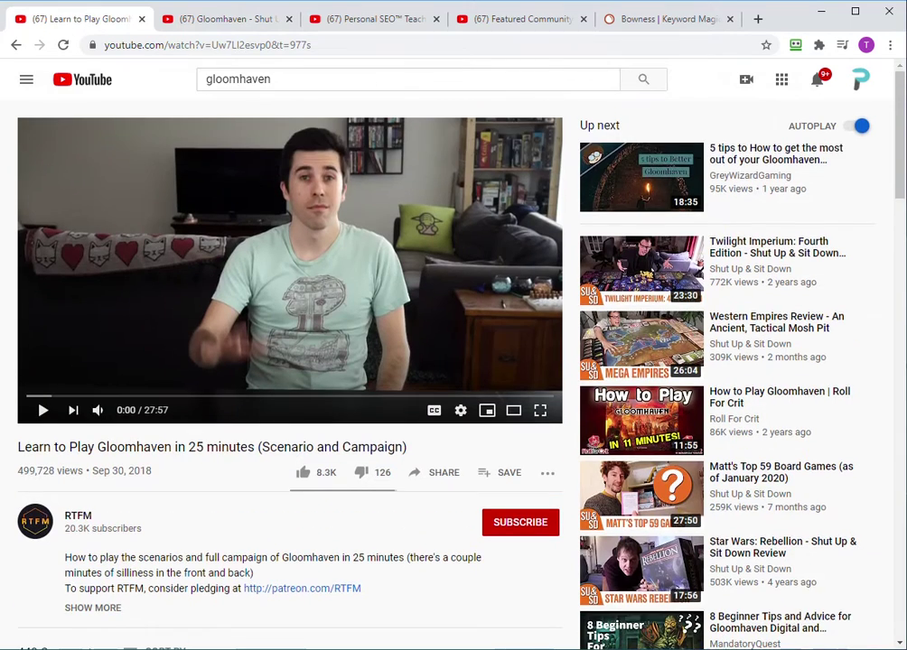
left_click(189, 17)
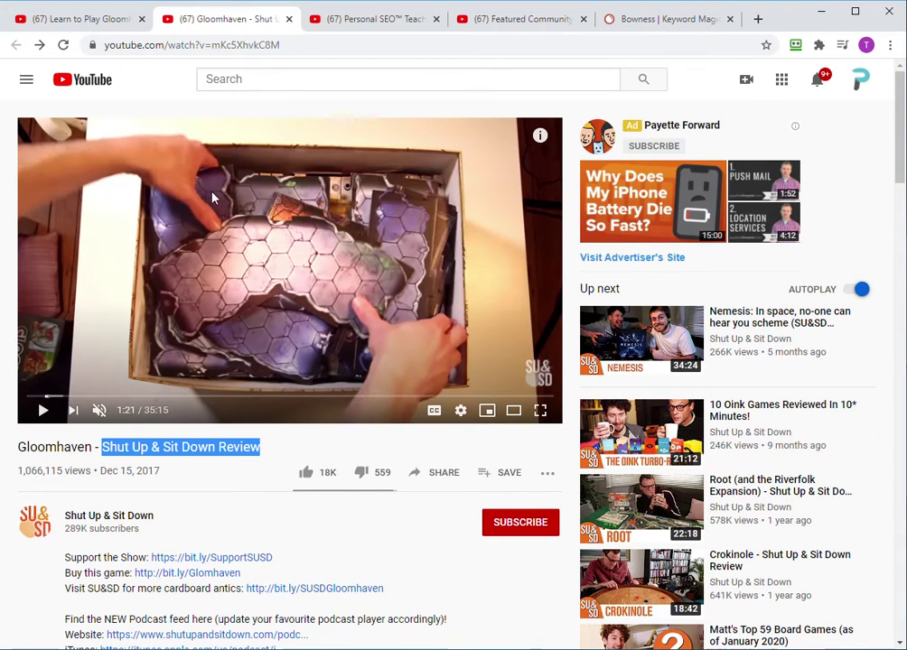
left_click(89, 25)
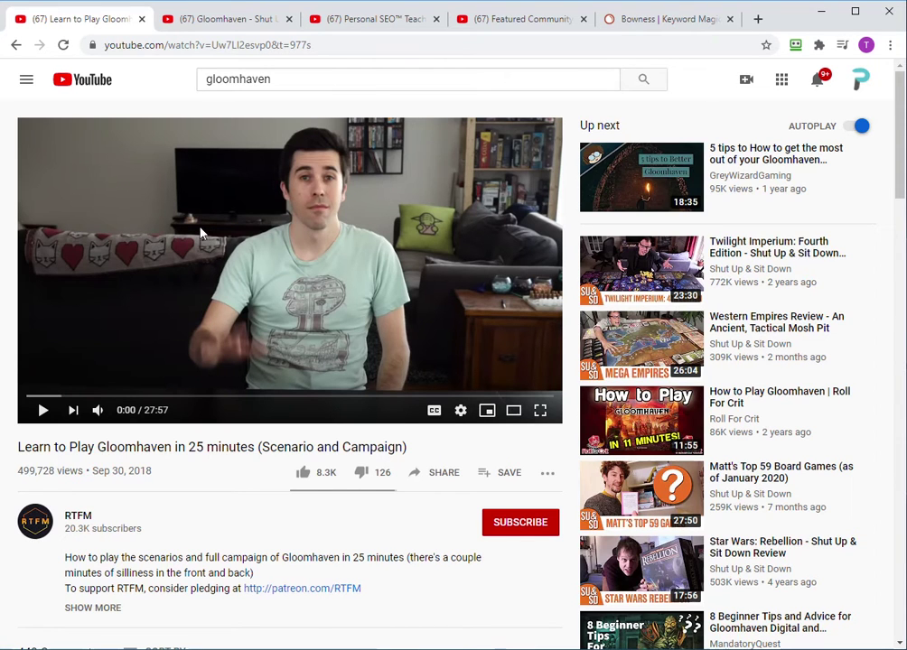
left_click(224, 17)
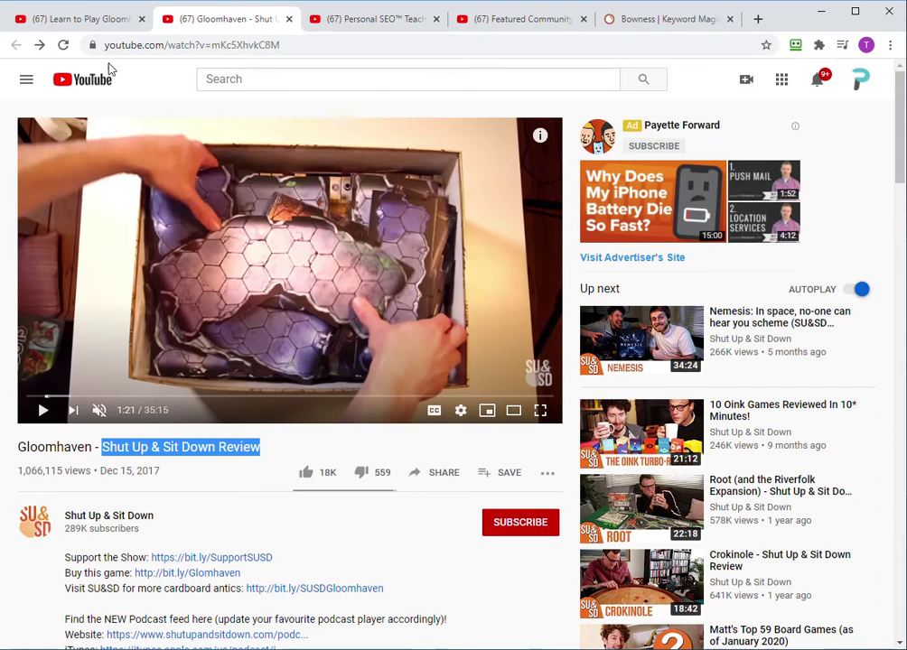
left_click(84, 18)
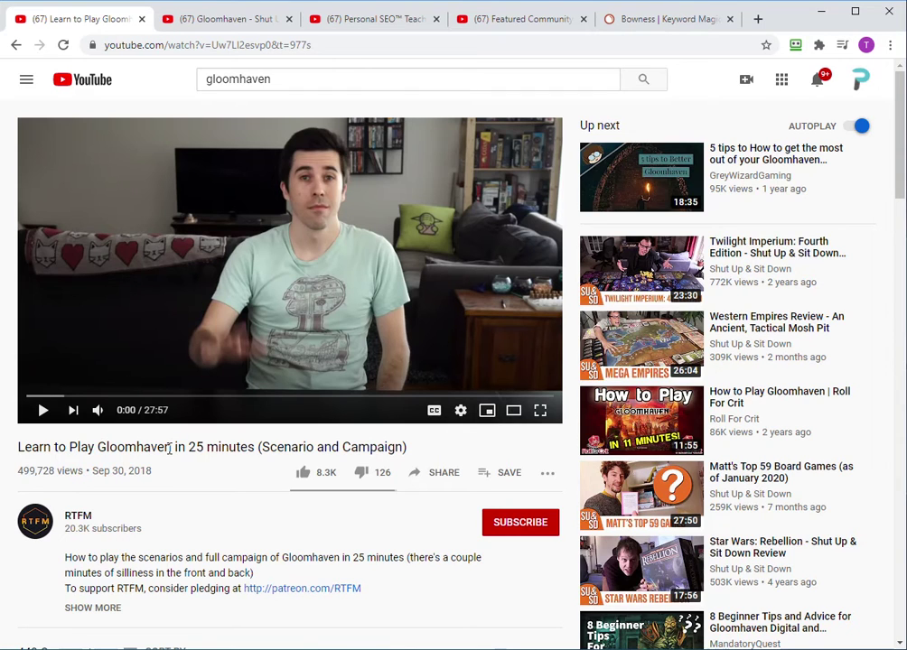
Copy the word "Bowness" from the title of the Featured Community of the Week video.
left_click(656, 19)
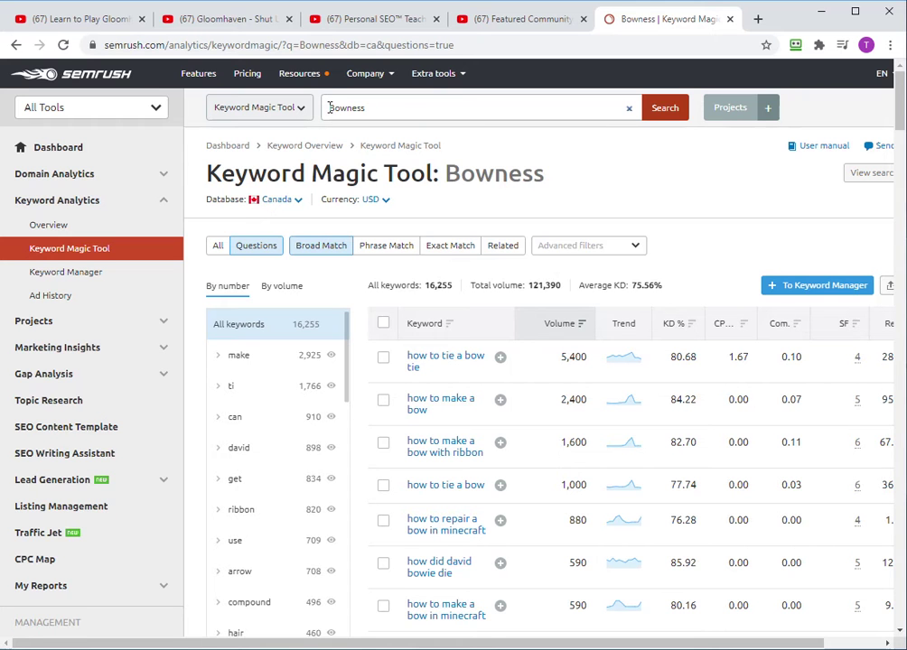
left_click(506, 24)
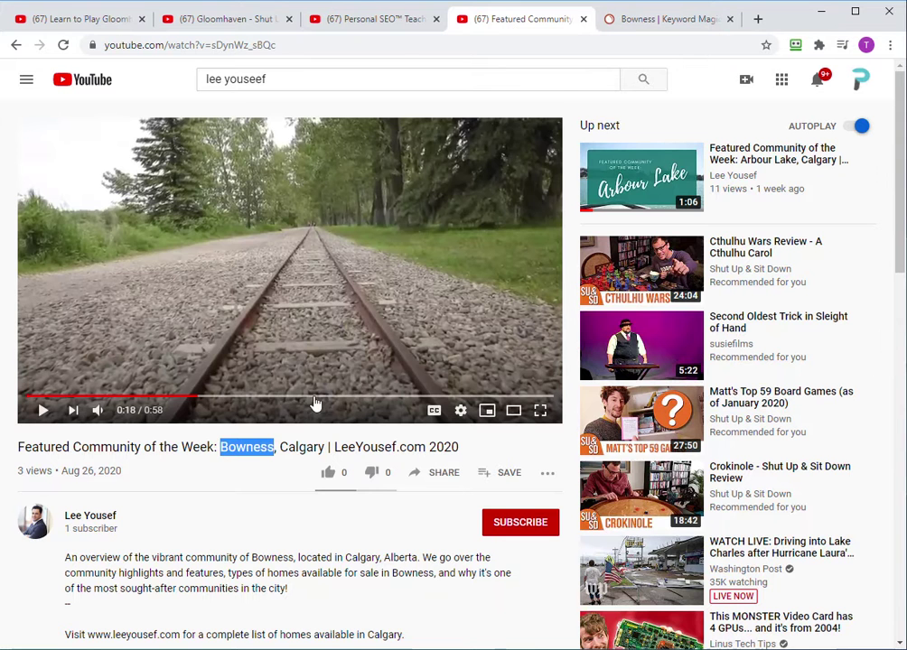
left_click(218, 445)
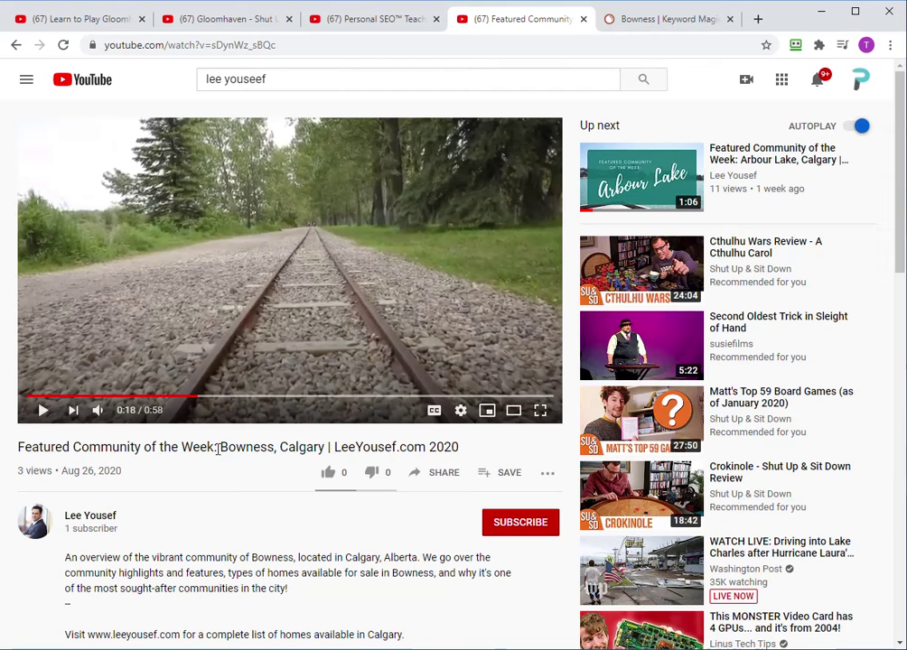
left_click_drag(219, 446, 275, 446)
right_click(257, 454)
left_click(282, 459)
Switch to Semrush and search the Keyword Magic Tool for the copied keyword "Bowness".
left_click(650, 19)
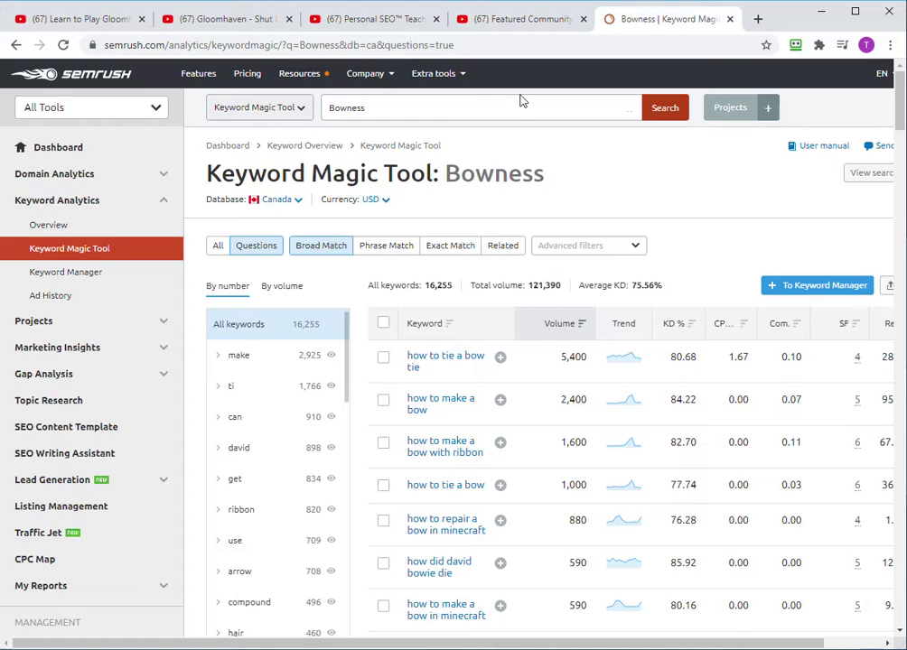
double_click(374, 108)
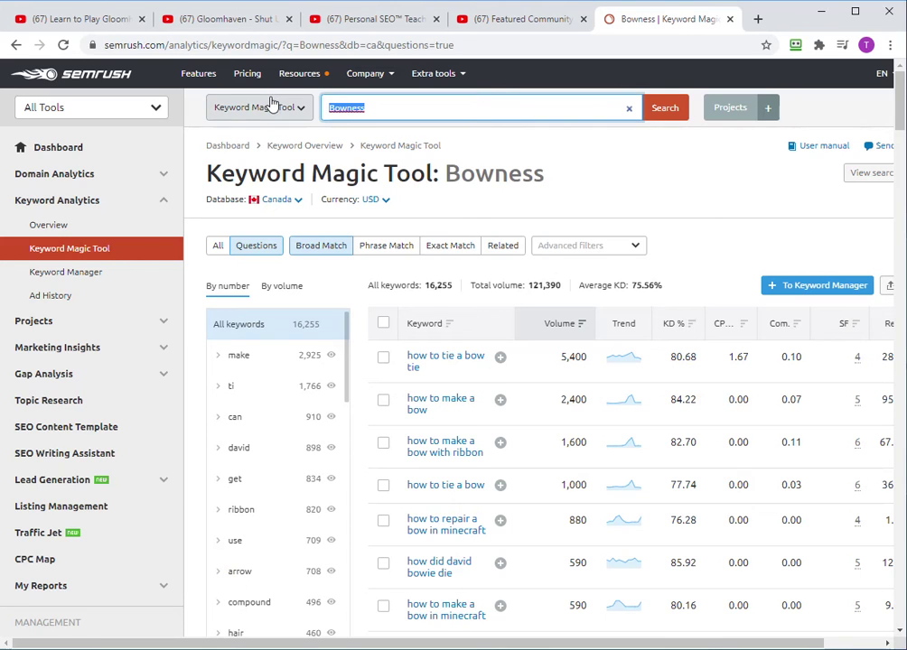
key("ctrl+v")
key("Return")
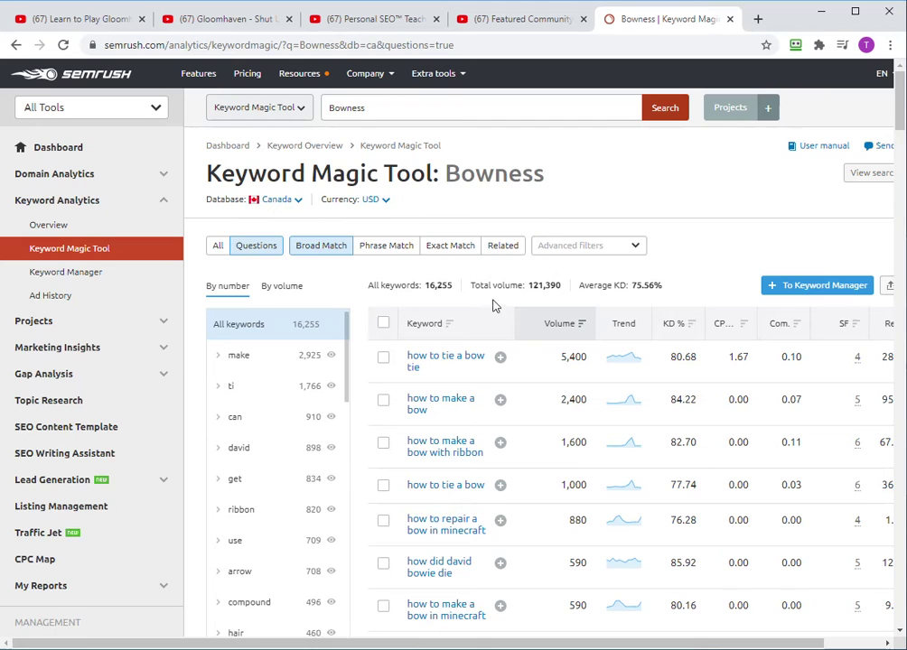
Search the Keyword Magic Tool for "Bowness homes", showing all keywords with Phrase Match.
left_click(414, 113)
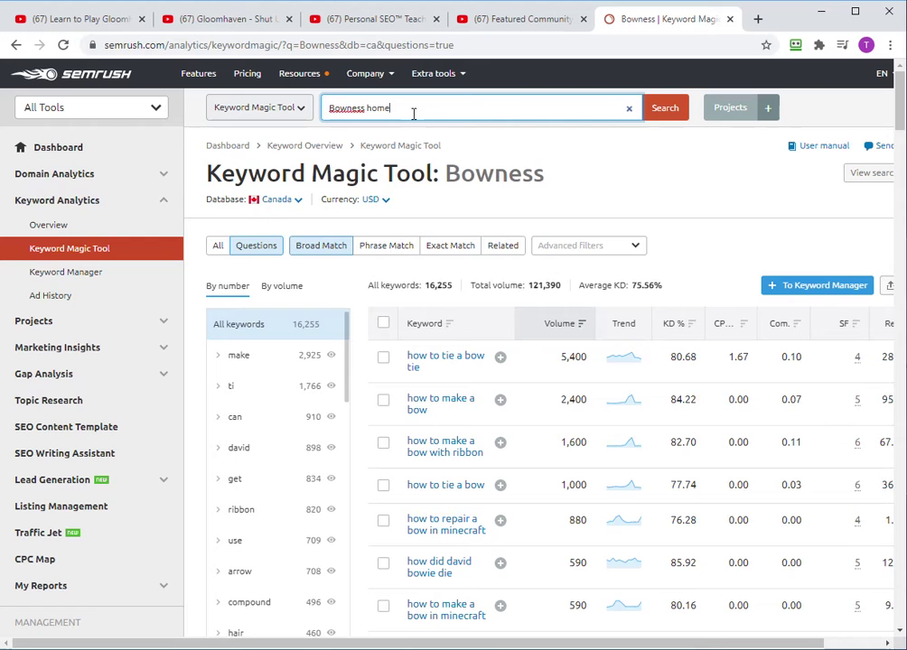
key("Return")
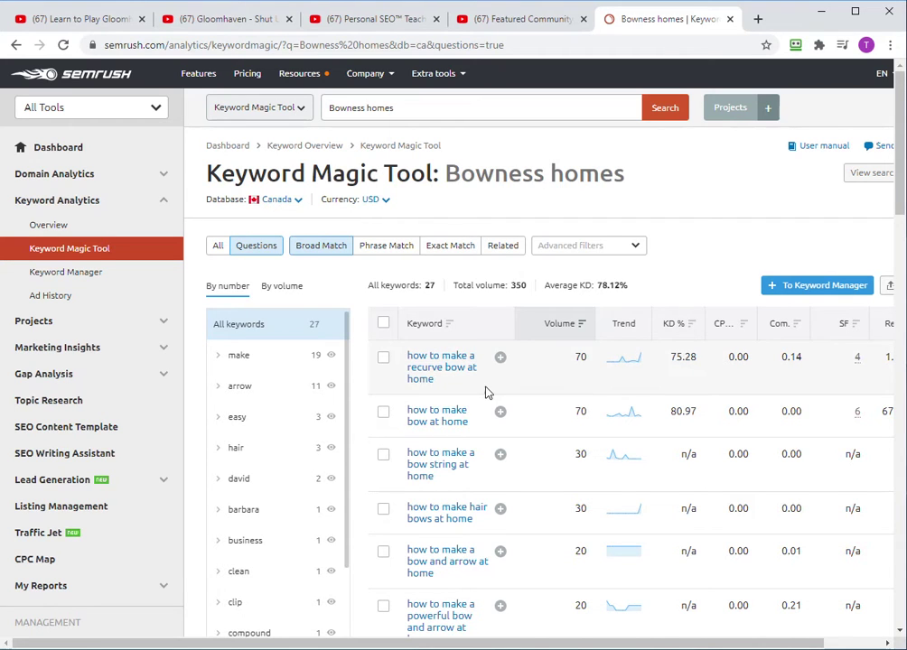
left_click(392, 246)
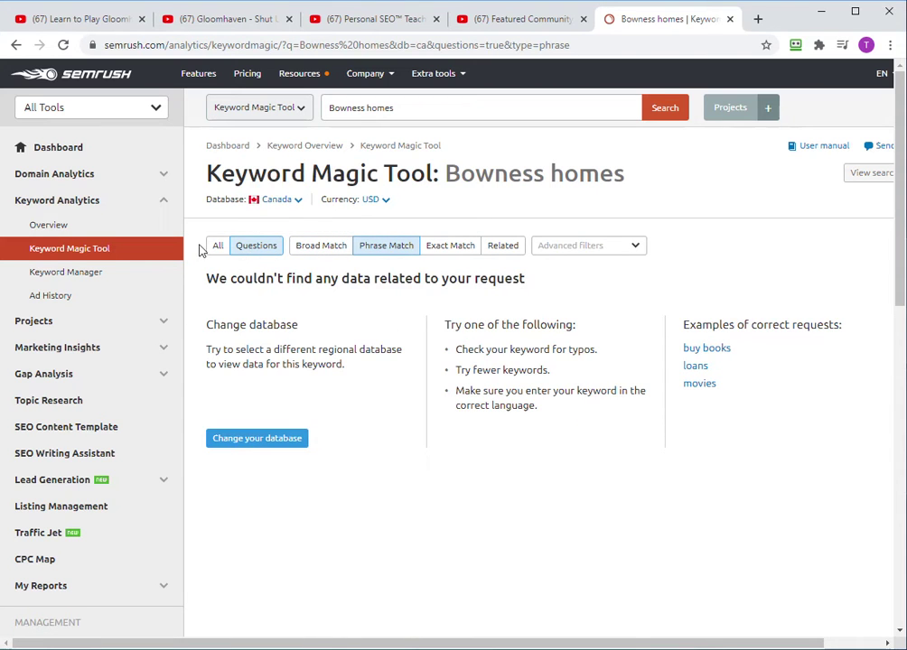
left_click(219, 250)
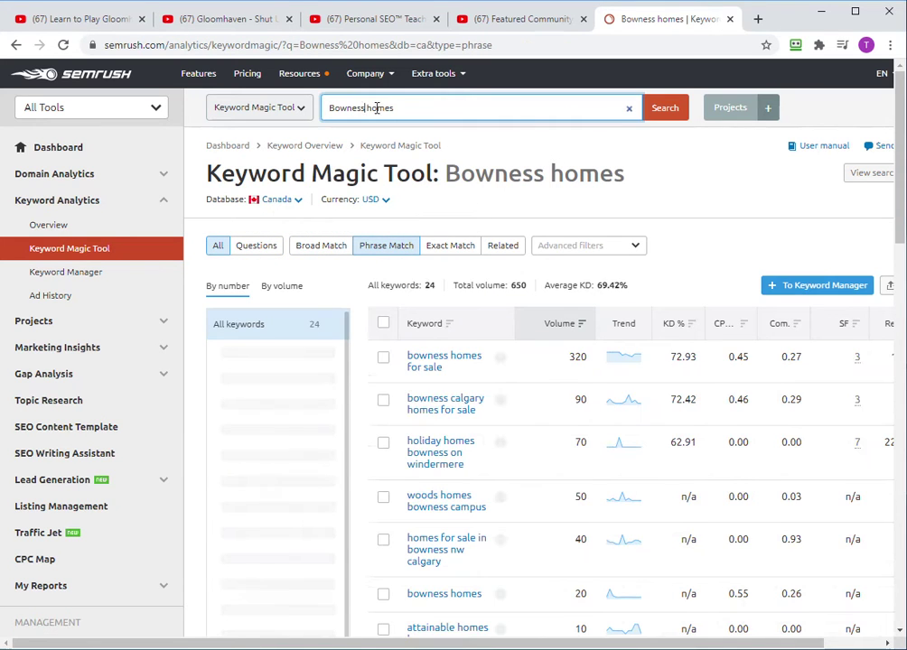
Review the RTFM Gloomhaven tutorial video's title against the "Bowness homes" keyword list and search volumes in Semrush.
double_click(376, 108)
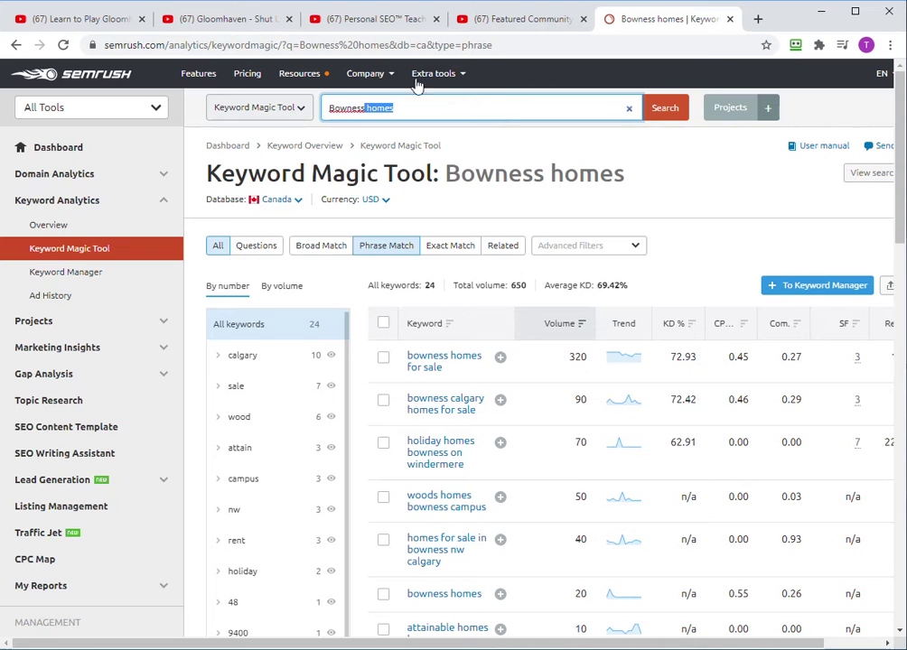
left_click(81, 25)
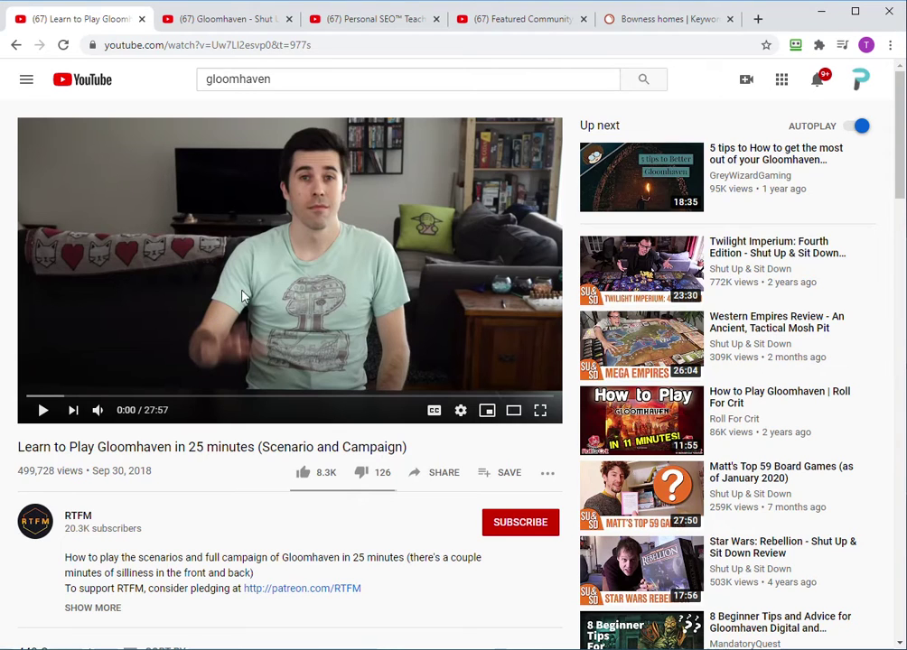
left_click(643, 21)
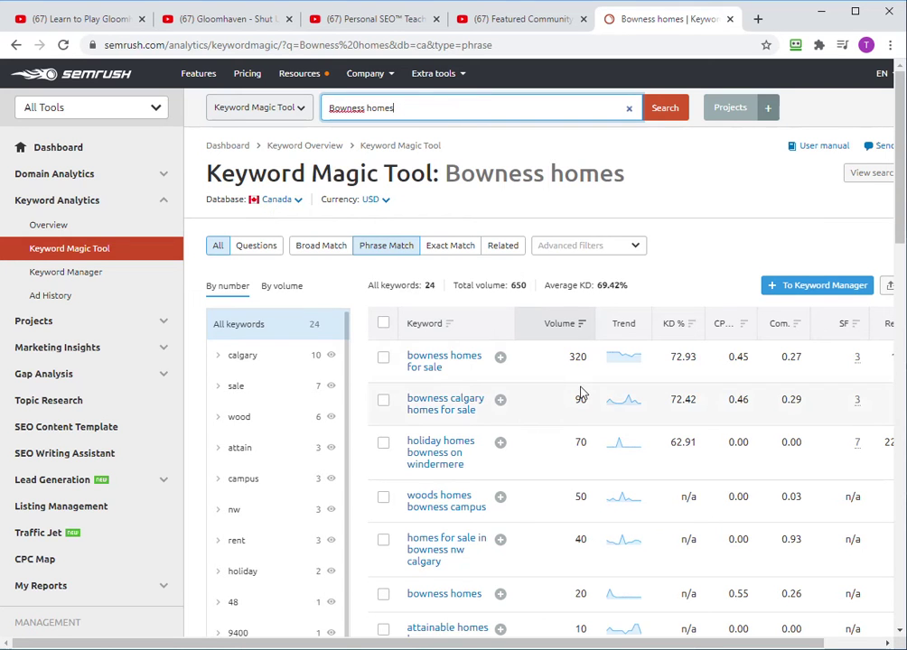
Show question keywords with Broad Match for "Bowness homes" and review the keyword list.
scroll(556, 501, "down", 5)
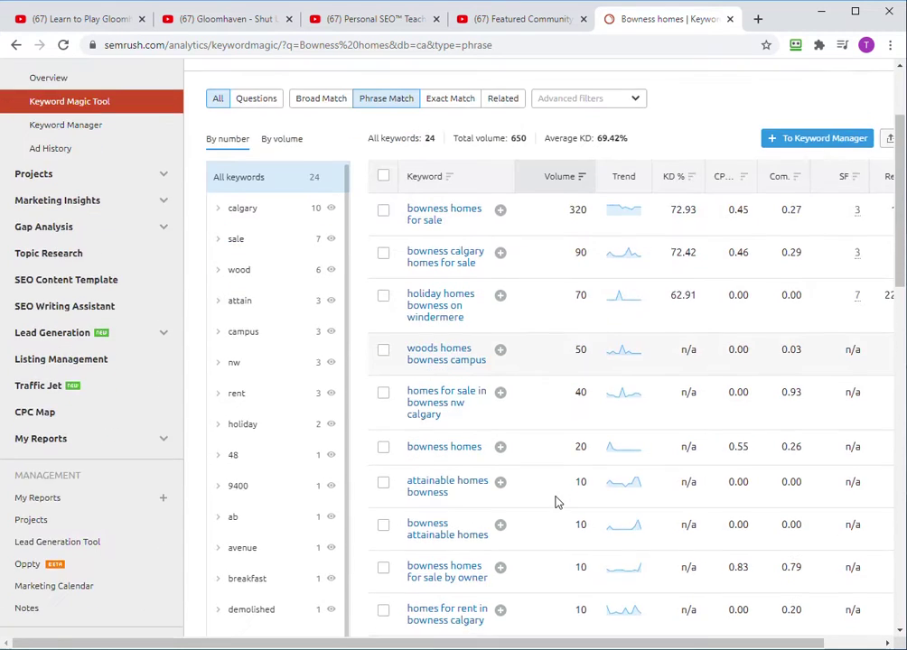
scroll(558, 495, "up", 5)
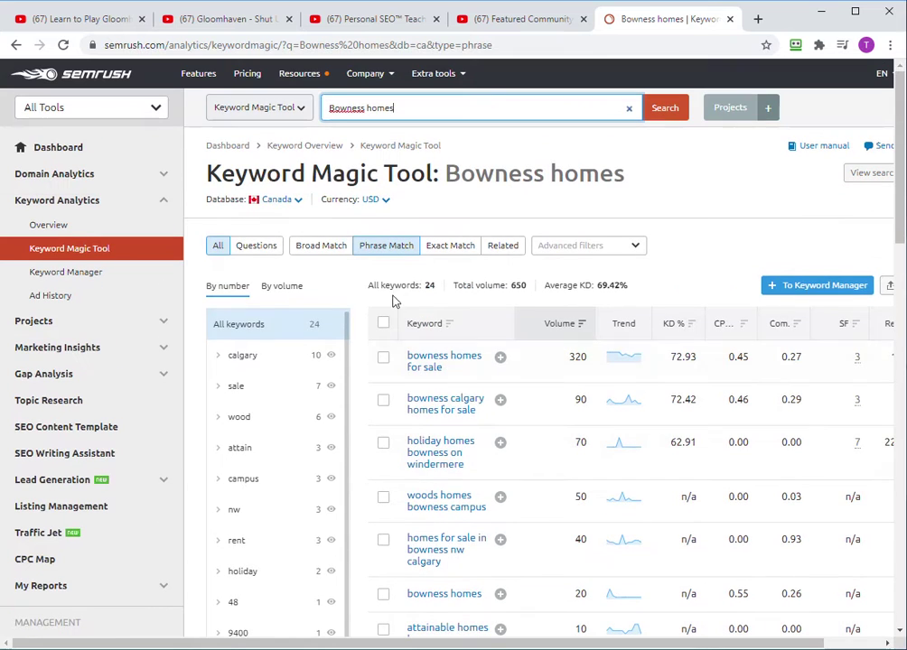
left_click(261, 253)
left_click(318, 253)
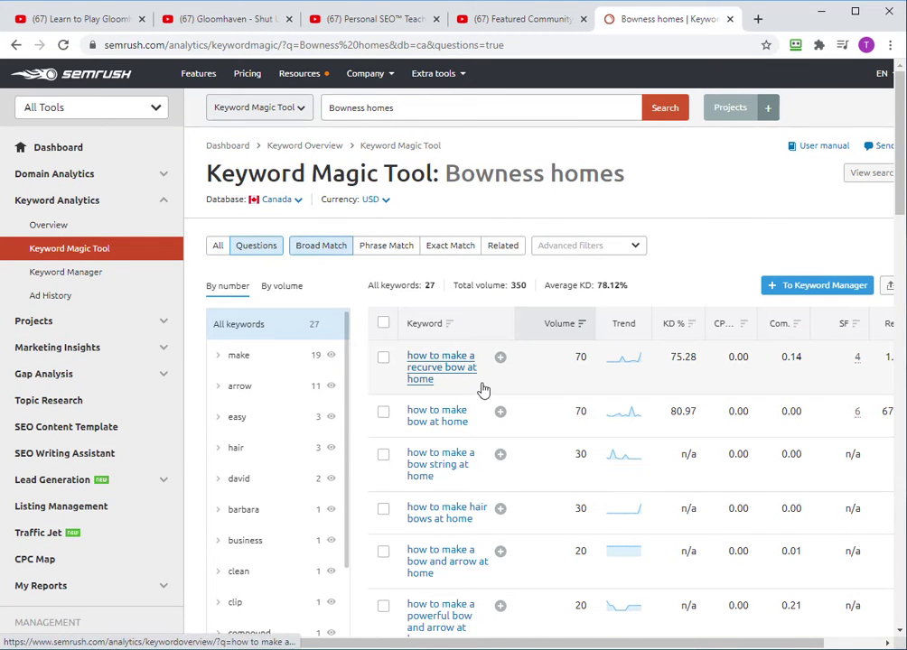
scroll(506, 390, "down", 3)
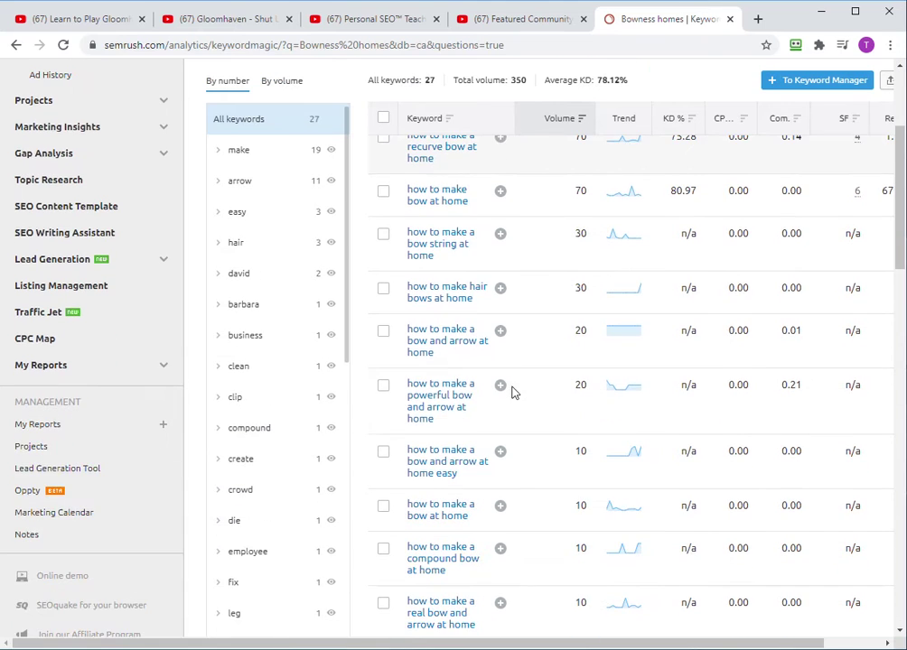
scroll(487, 420, "down", 10)
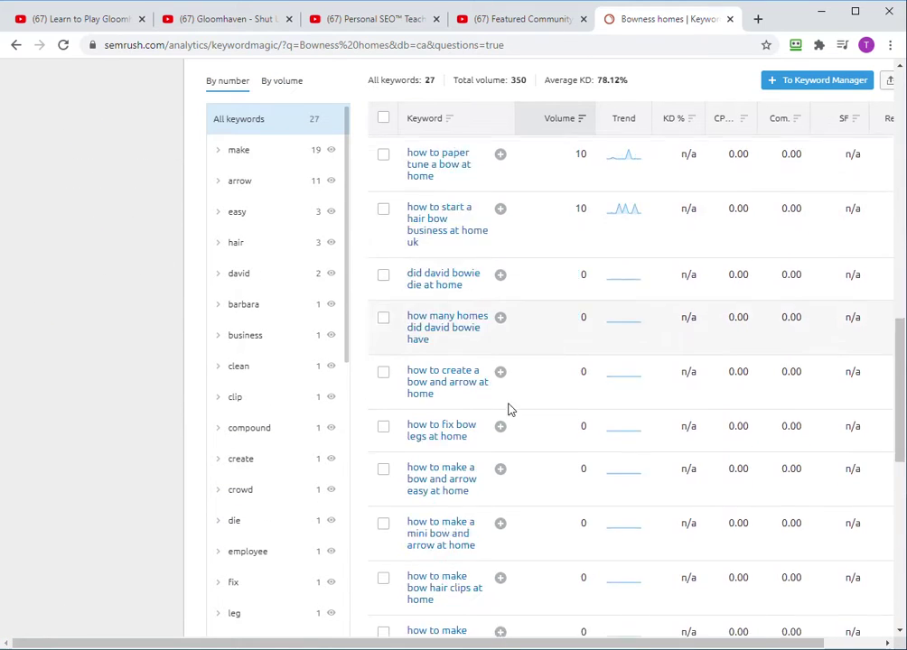
scroll(501, 414, "down", 3)
scroll(497, 412, "up", 10)
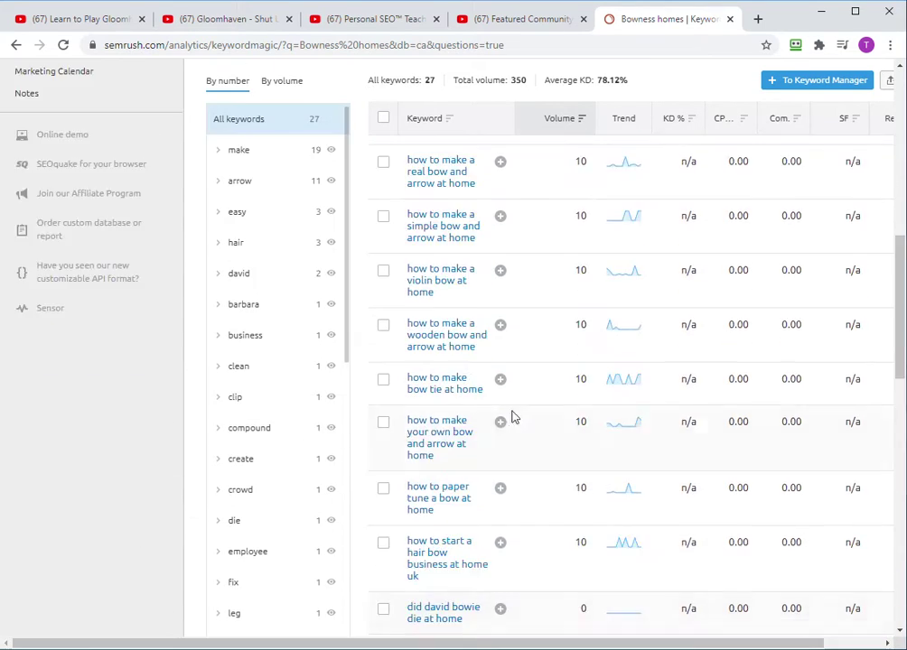
scroll(515, 406, "up", 3)
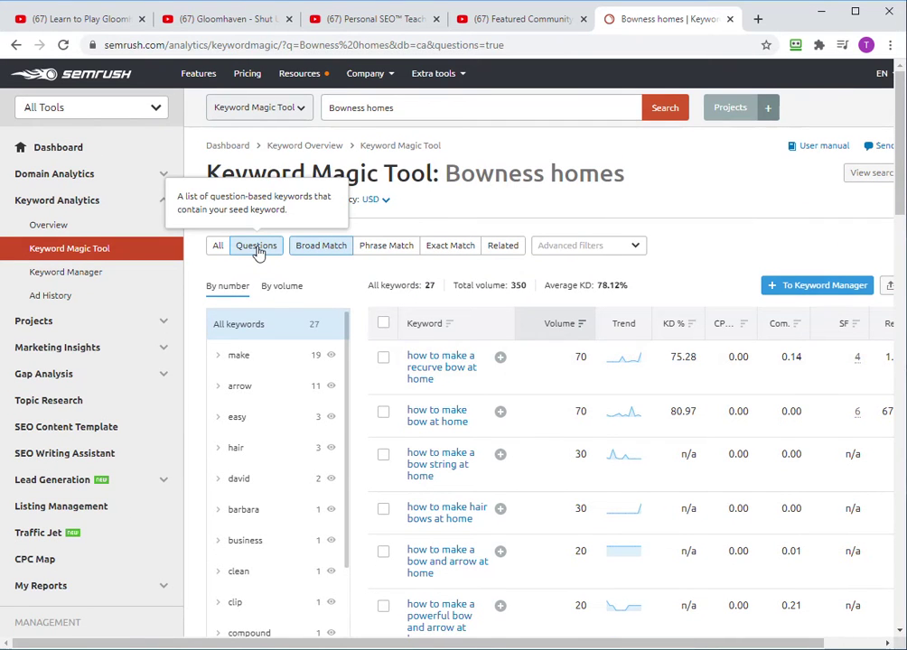
Search the Keyword Magic Tool for "Bowness canada" and review the question keywords.
left_click(367, 106)
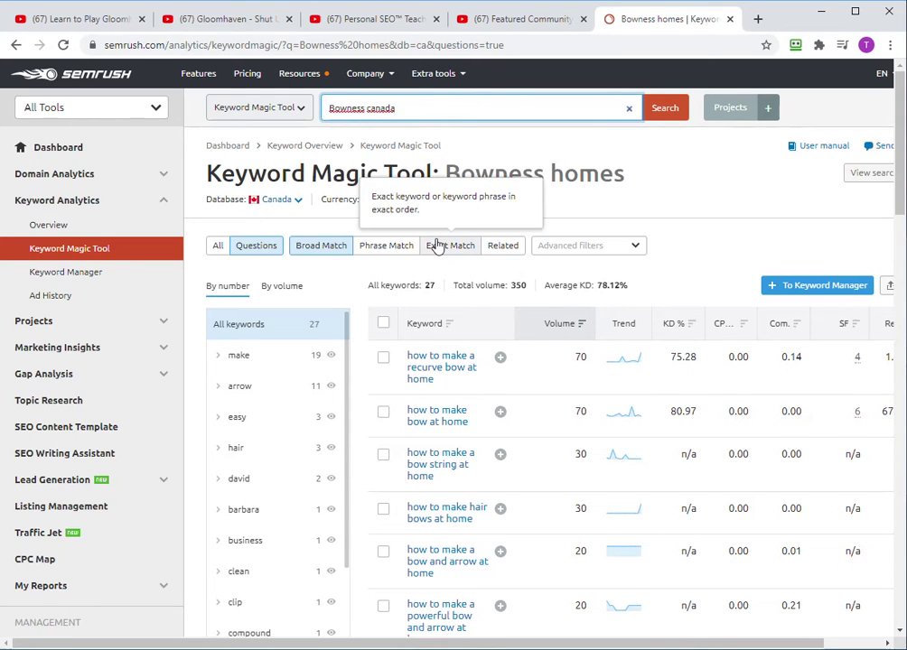
key("Return")
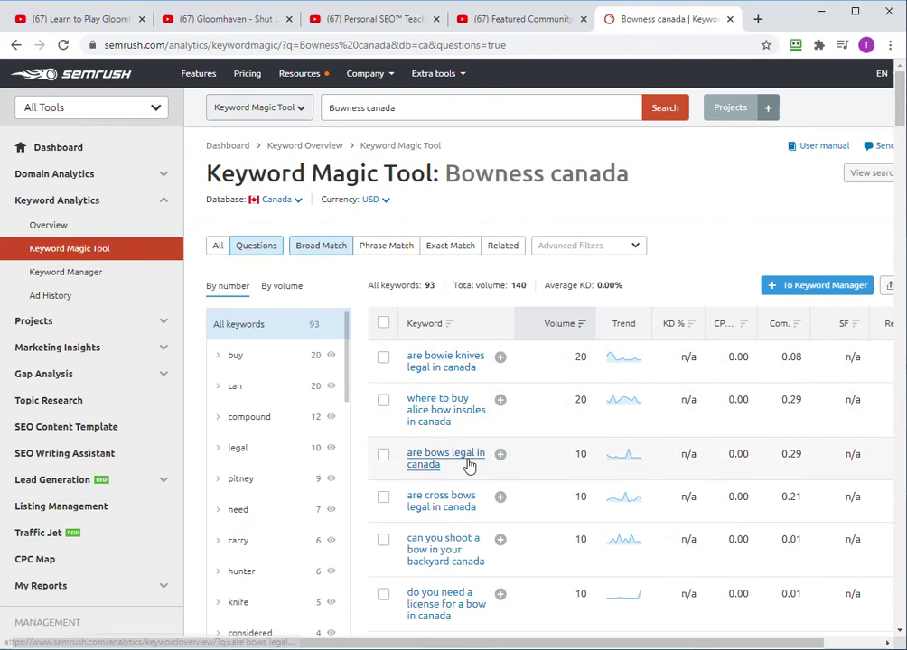
scroll(468, 465, "down", 3)
scroll(465, 433, "up", 3)
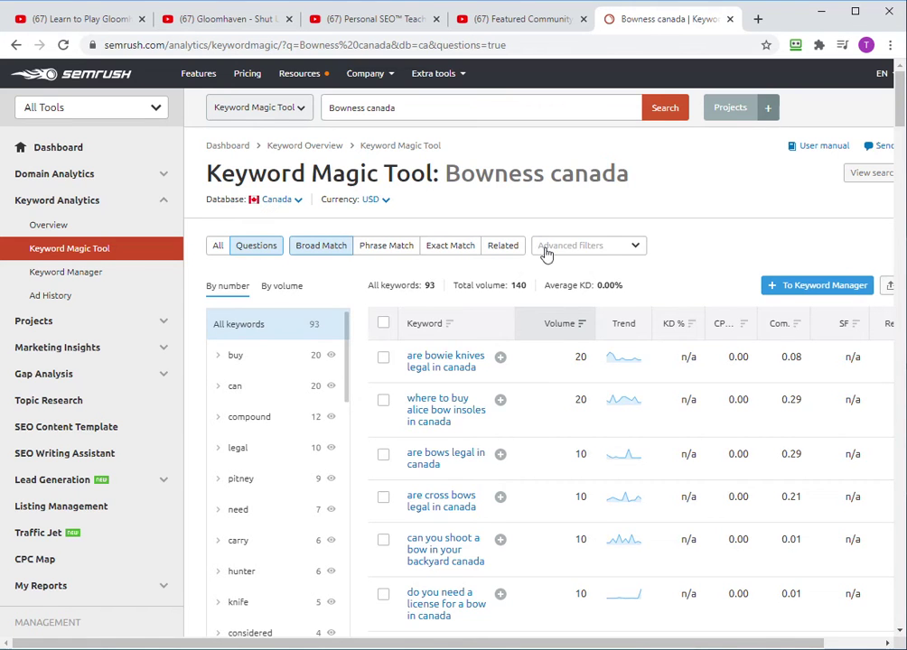
scroll(493, 480, "down", 8)
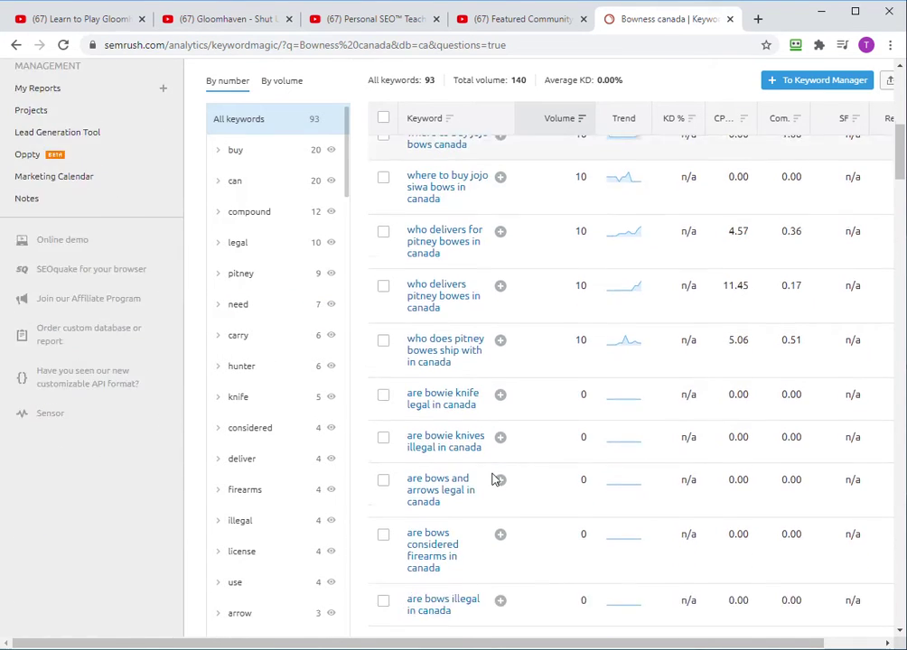
scroll(500, 486, "down", 2)
scroll(500, 482, "up", 10)
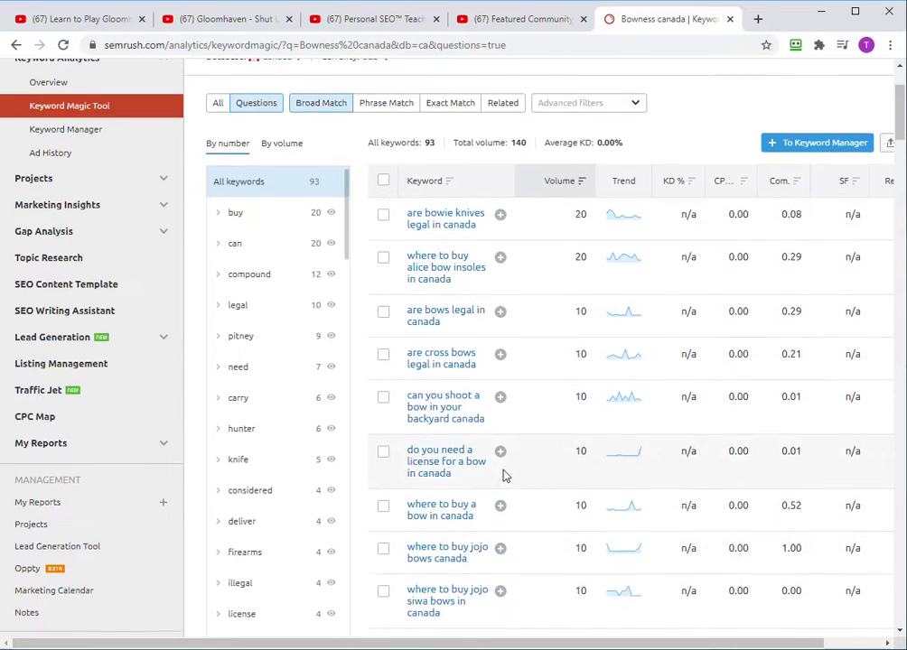
Copy "Bowness, Calgary" from the title of the Featured Community of the Week video on YouTube.
left_click(411, 107)
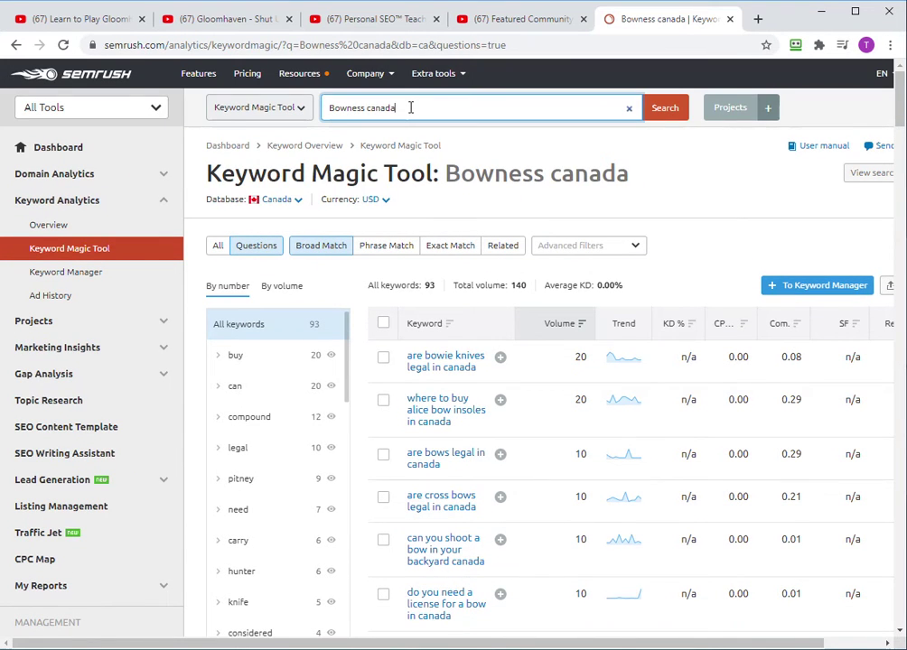
left_click(515, 18)
left_click_drag(325, 447, 219, 446)
key("ctrl+c")
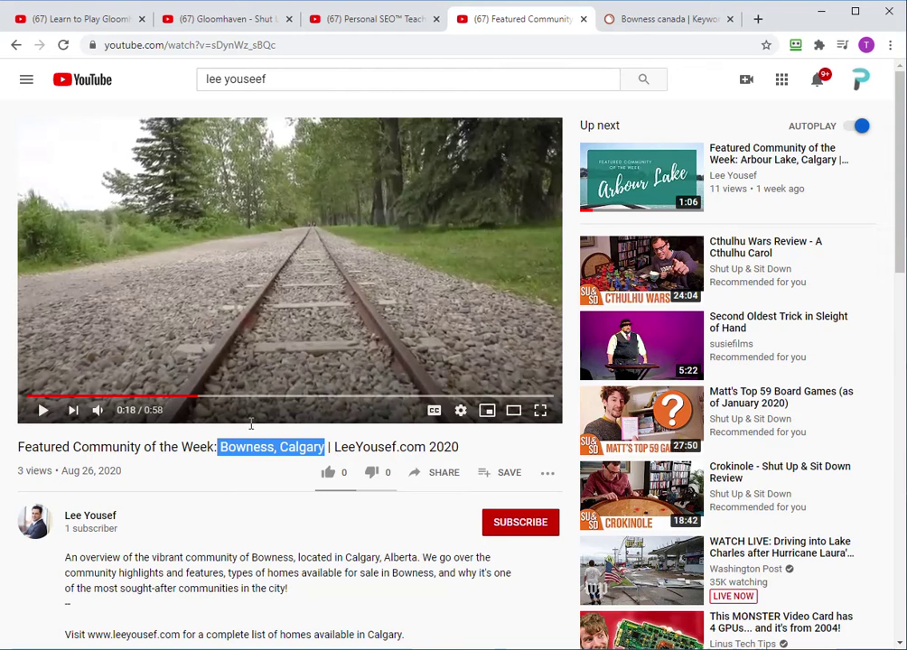
Switch to Semrush and search the Keyword Magic Tool for the copied phrase "Bowness, Calgary".
left_click(670, 22)
double_click(424, 104)
key("ctrl+v")
key("Return")
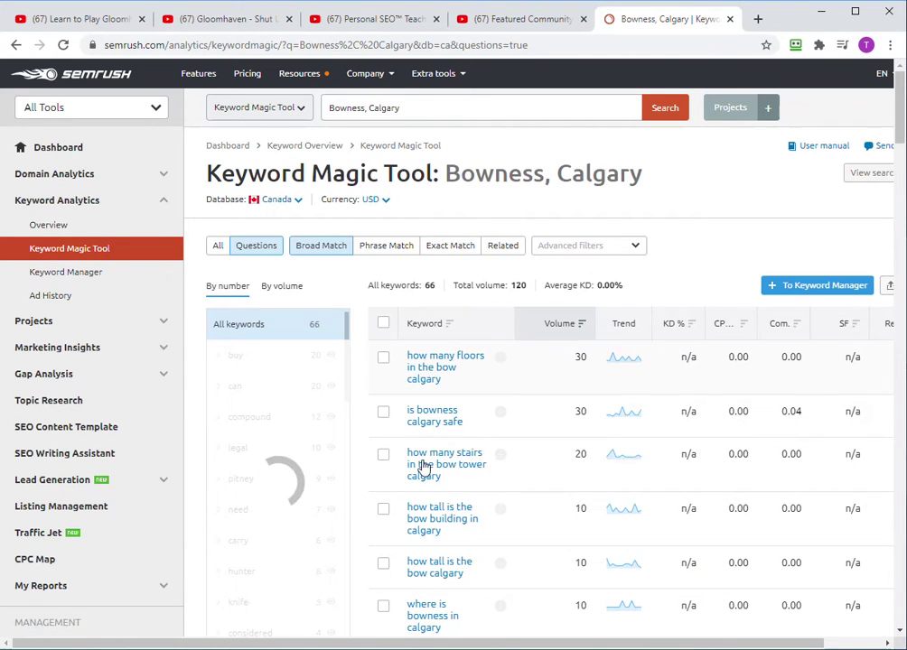
Show all keywords with Phrase Match and remove the comma from the search text so it reads "Bowness Calgary".
left_click(220, 250)
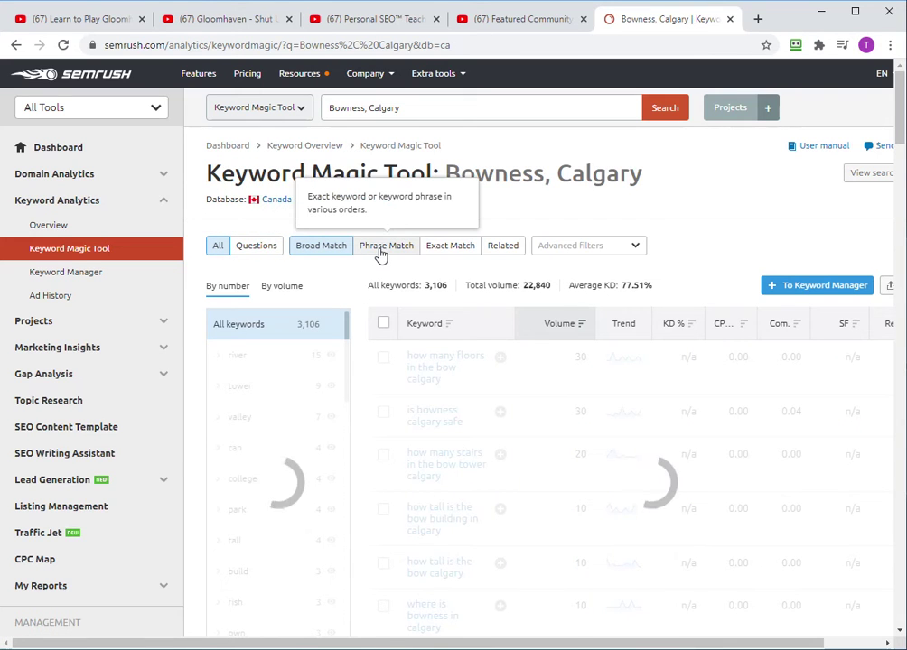
left_click(365, 109)
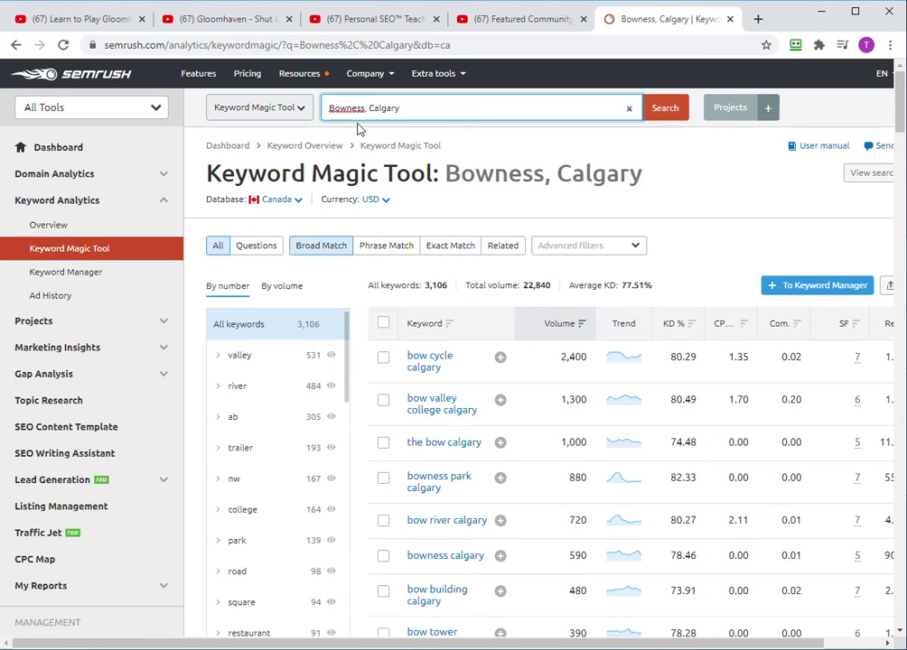
left_click(377, 251)
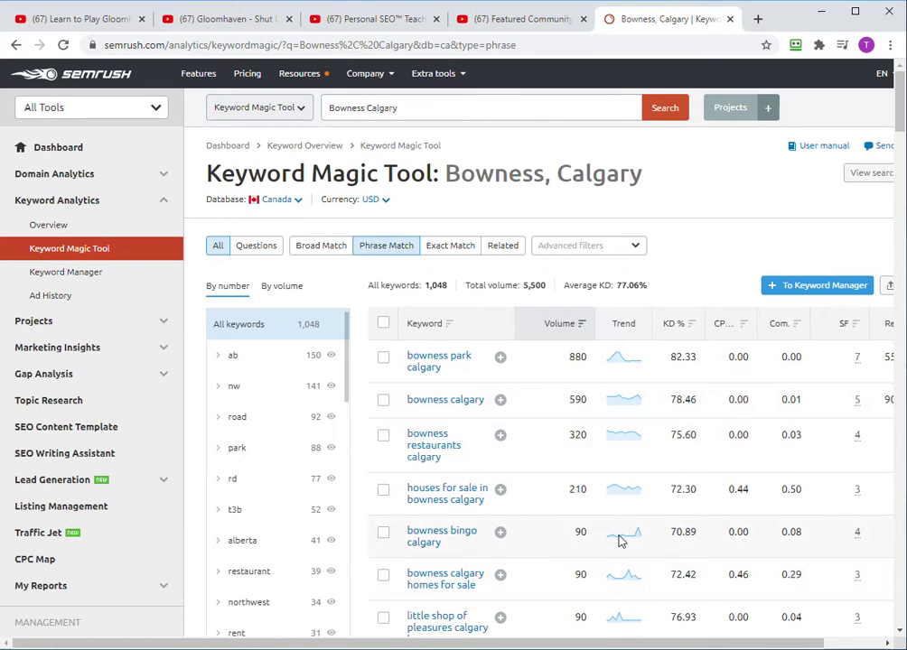
Examine the Phrase Match keywords for "Bowness, Calgary" and their search volumes for possible video title terms.
scroll(620, 539, "down", 2)
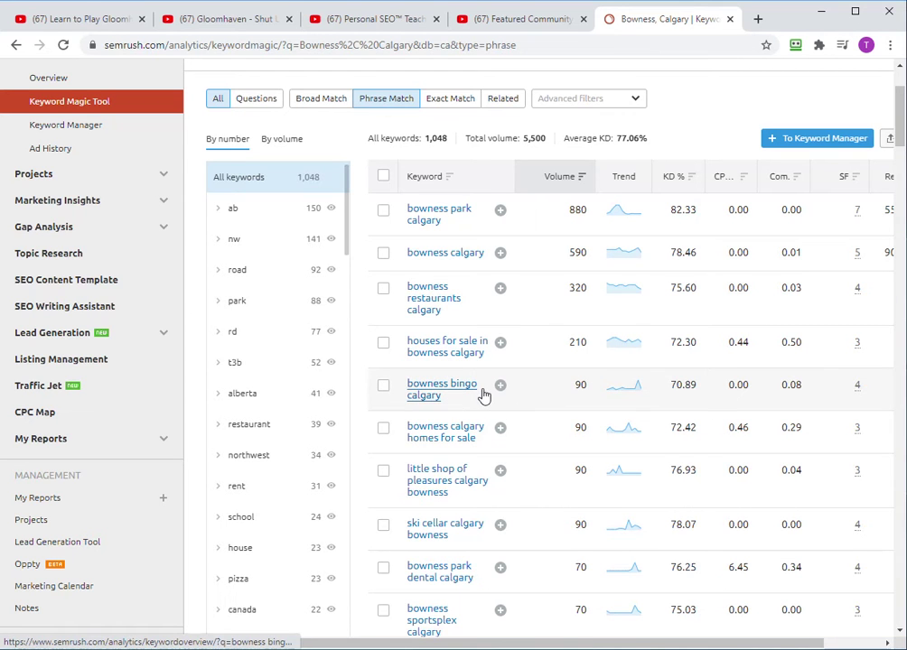
scroll(484, 394, "down", 1)
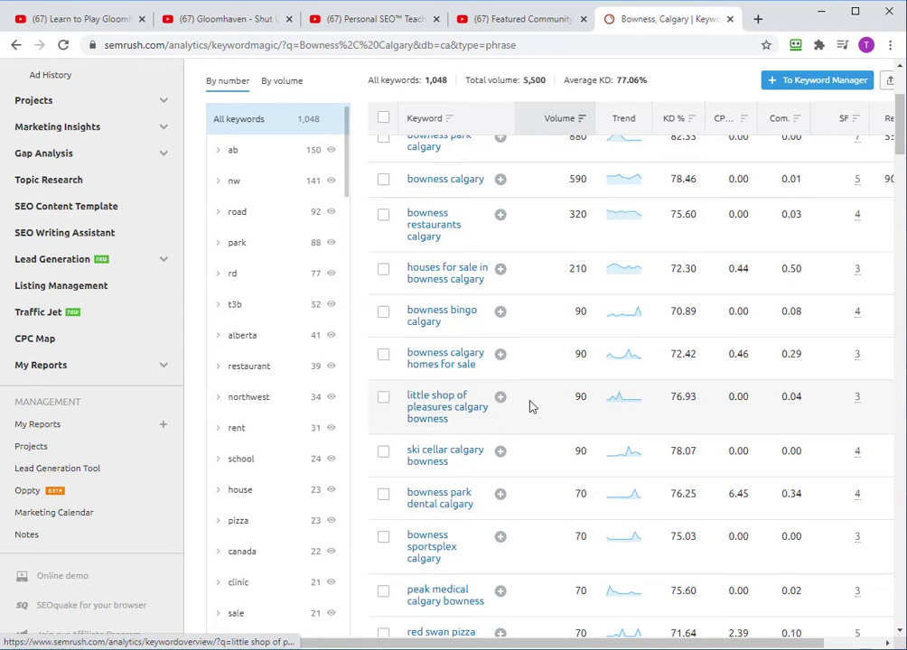
scroll(530, 404, "down", 1)
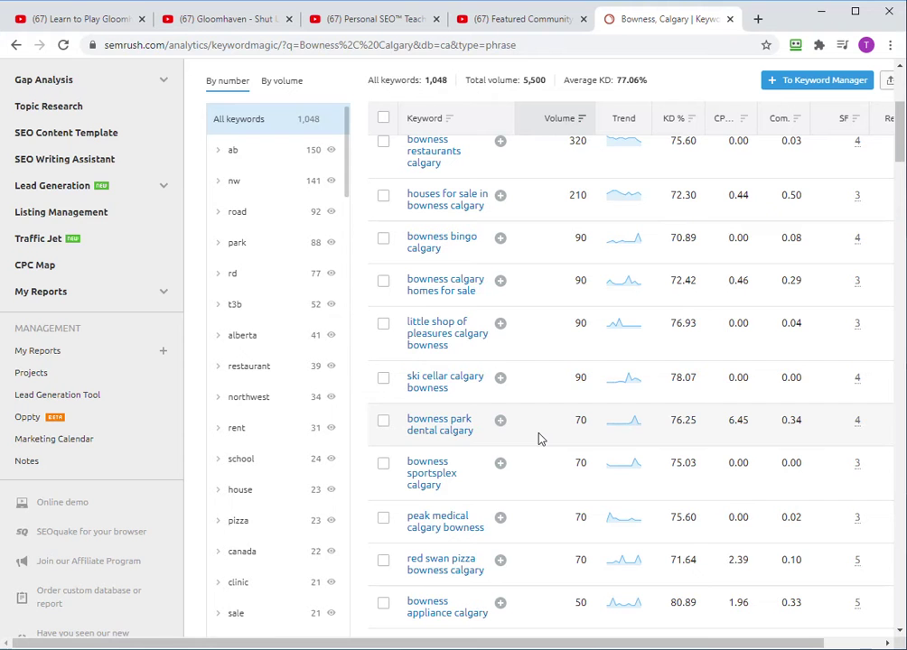
scroll(539, 436, "up", 4)
scroll(541, 444, "down", 4)
scroll(551, 235, "up", 3)
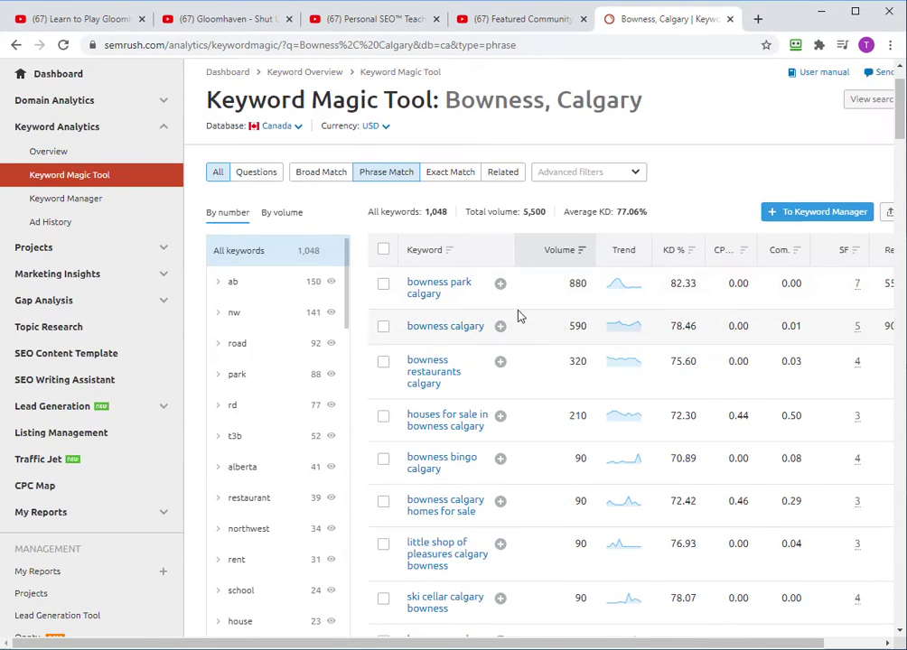
scroll(538, 366, "down", 1)
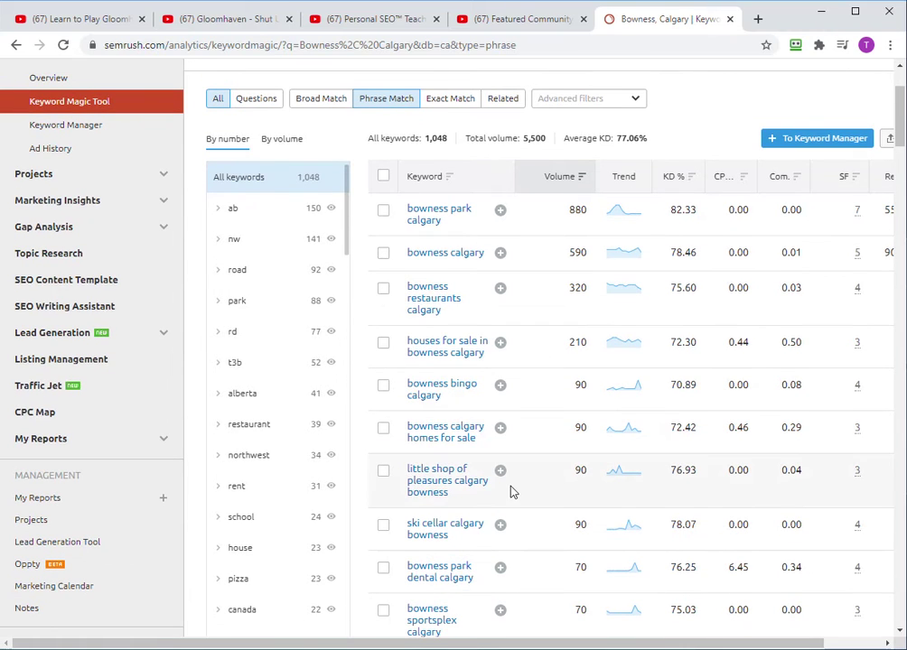
scroll(540, 488, "down", 1)
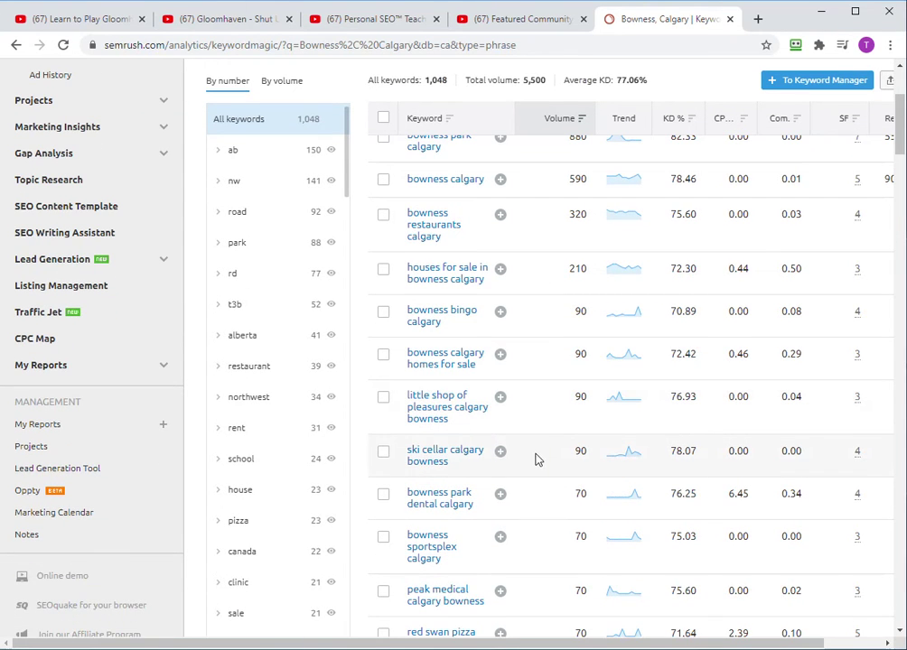
scroll(536, 460, "down", 1)
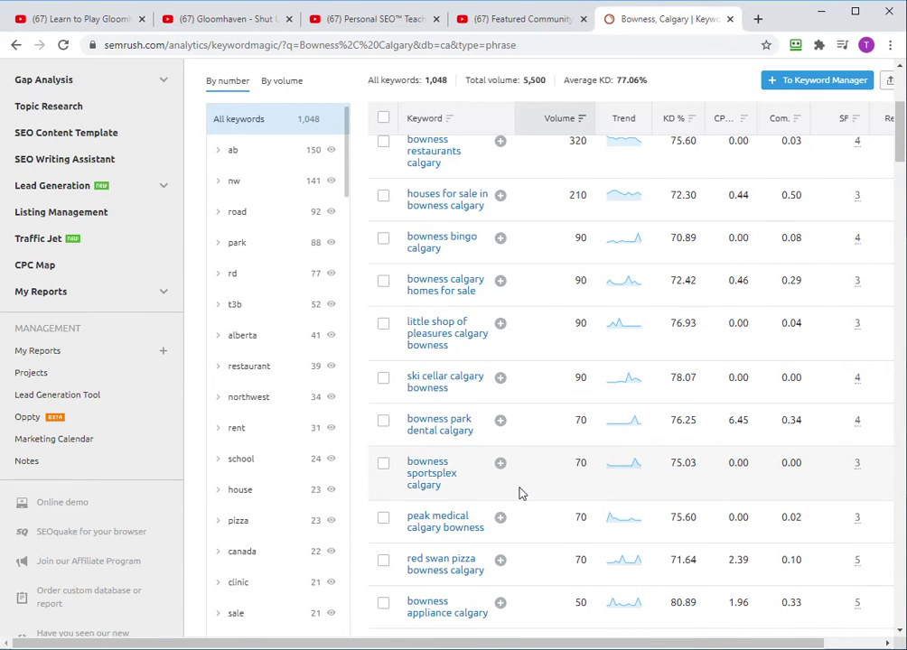
Open the keyword overview for "bowness park calgary" and return to the Featured Community of the Week video on YouTube.
scroll(519, 493, "up", 4)
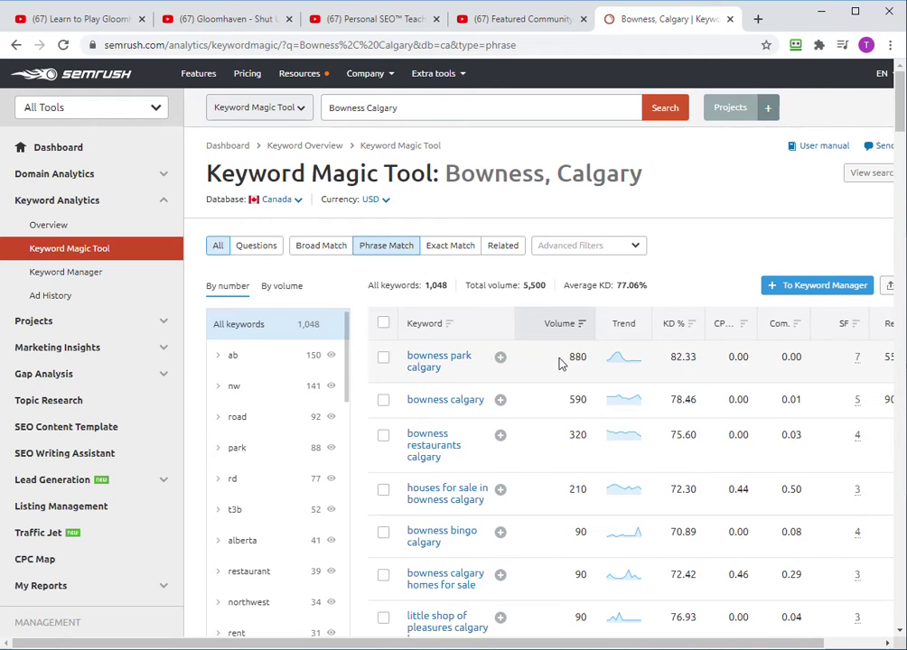
left_click(436, 362)
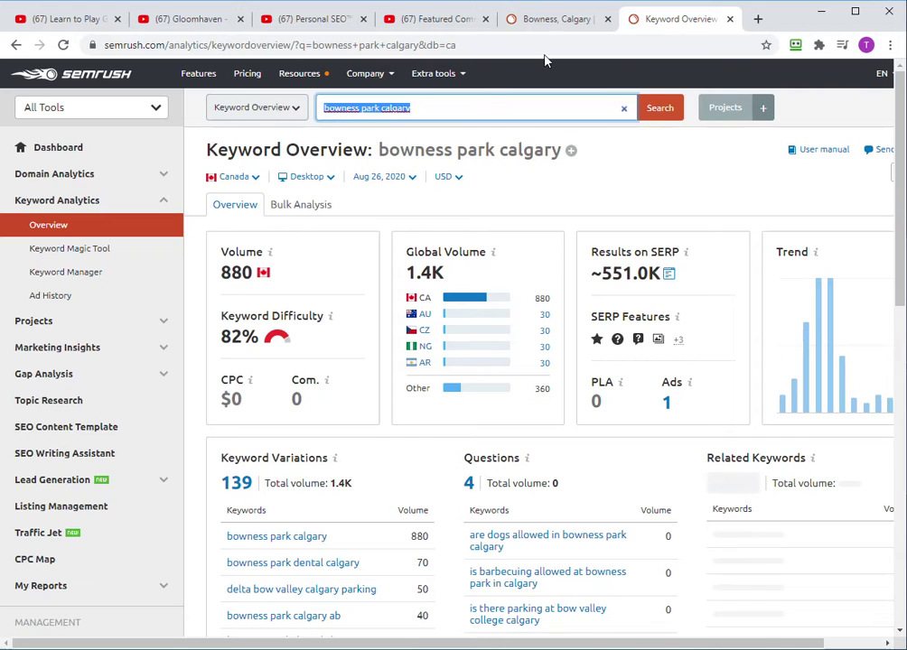
left_click(436, 19)
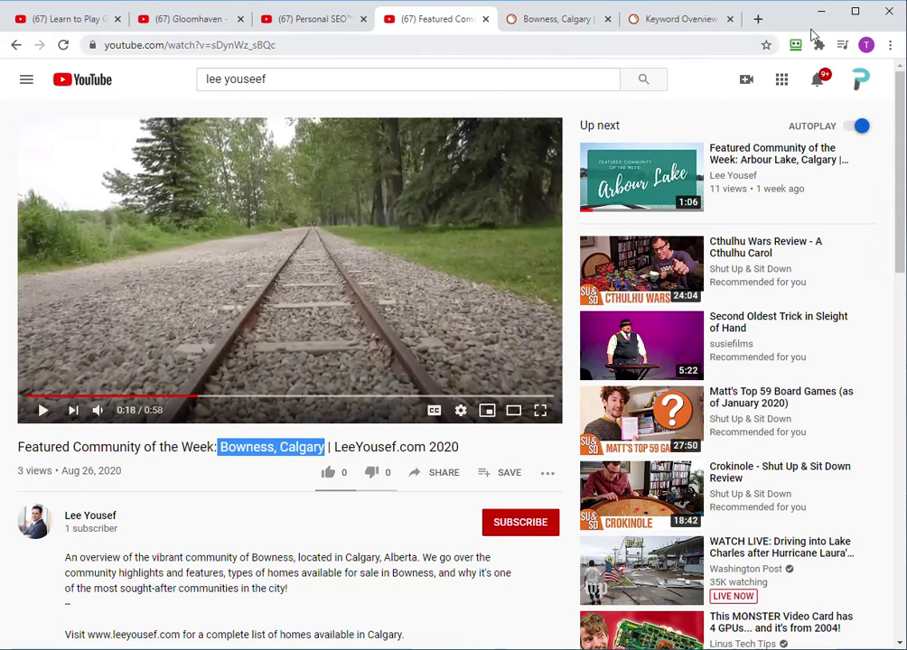
Open youtube.com in a new browser tab.
left_click(758, 18)
left_click(467, 41)
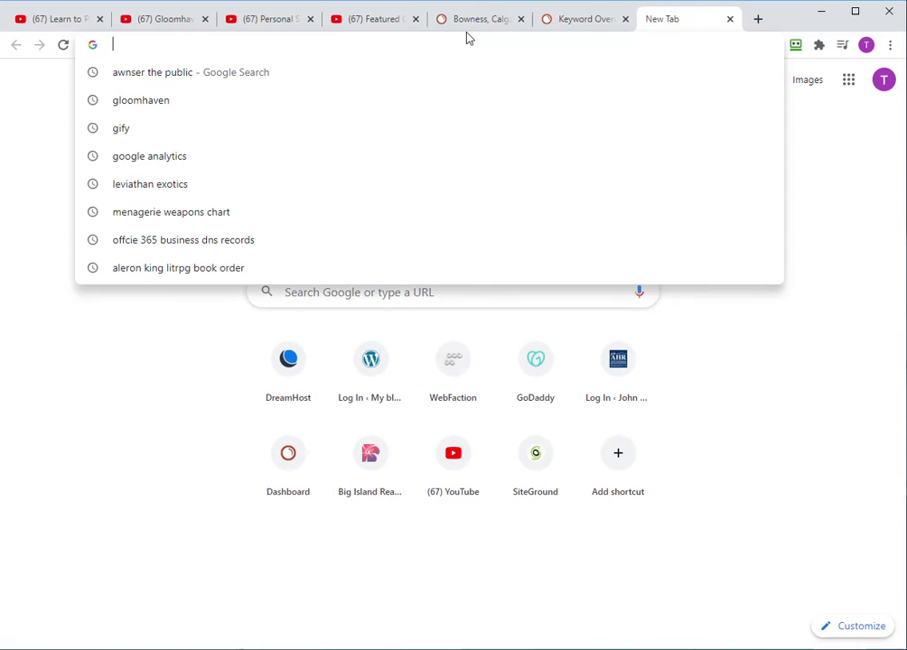
type("youtube.com")
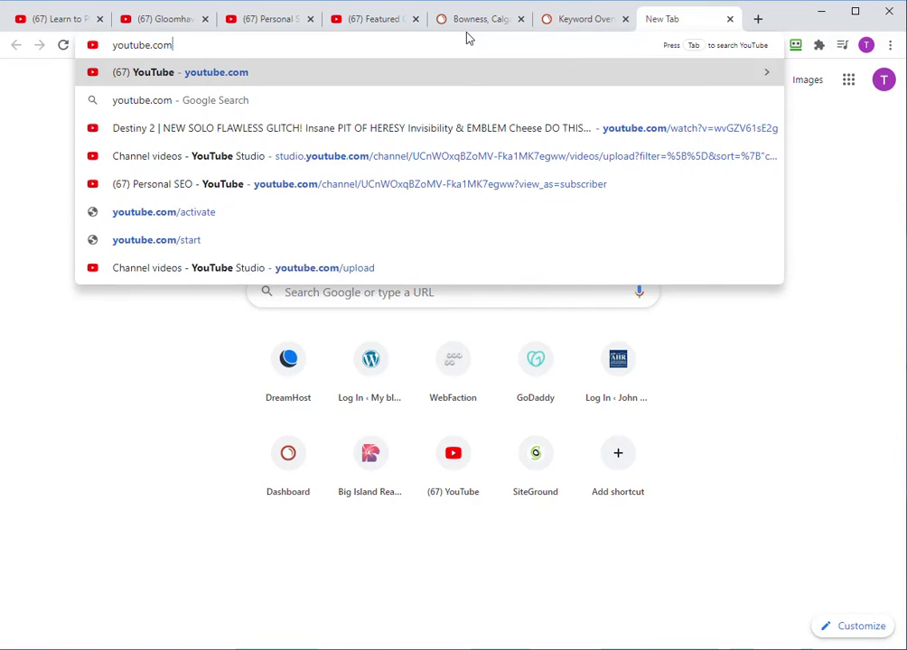
key("Return")
Search YouTube for "bowness park calgary" and review the titles and view counts of the listed videos.
left_click(256, 77)
type("bowness park calgary")
key("Return")
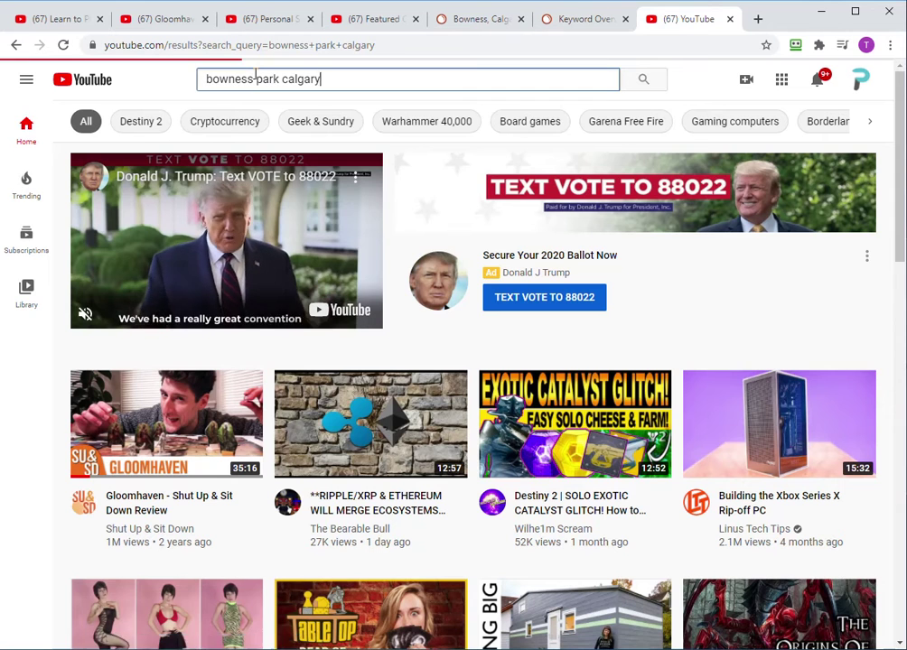
mouse_move(192, 154)
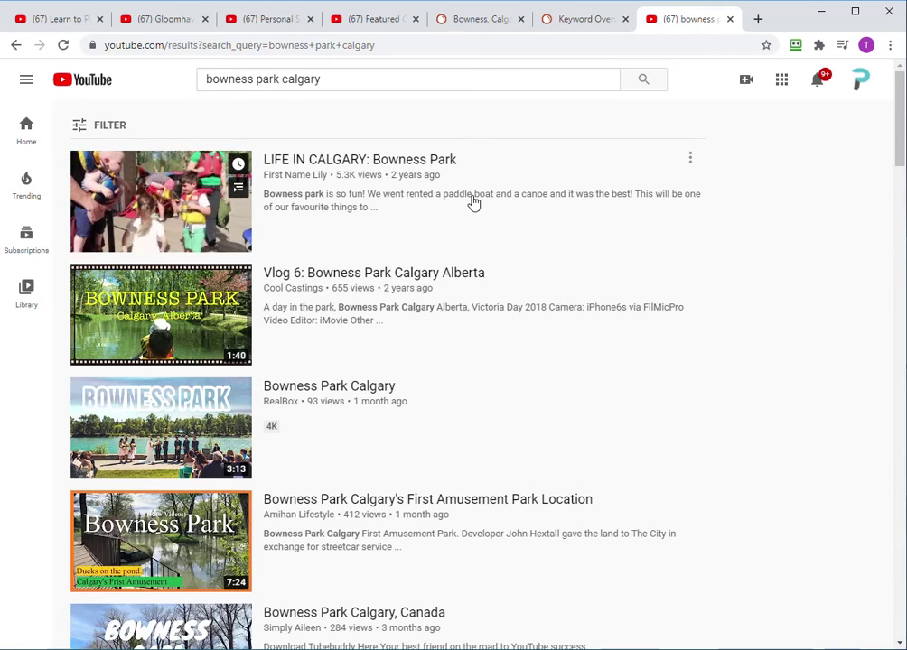
scroll(424, 318, "down", 5)
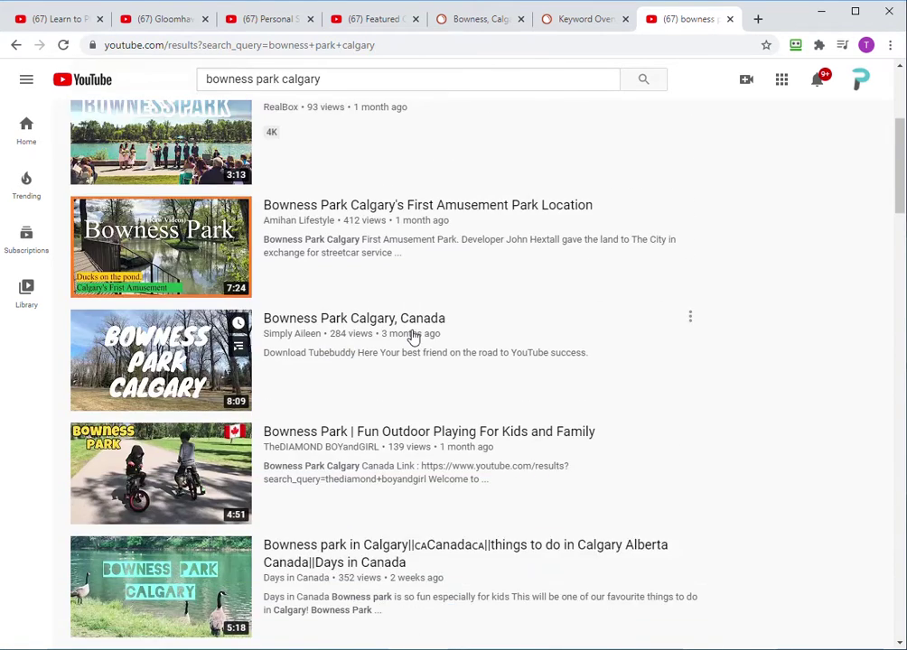
scroll(413, 337, "down", 6)
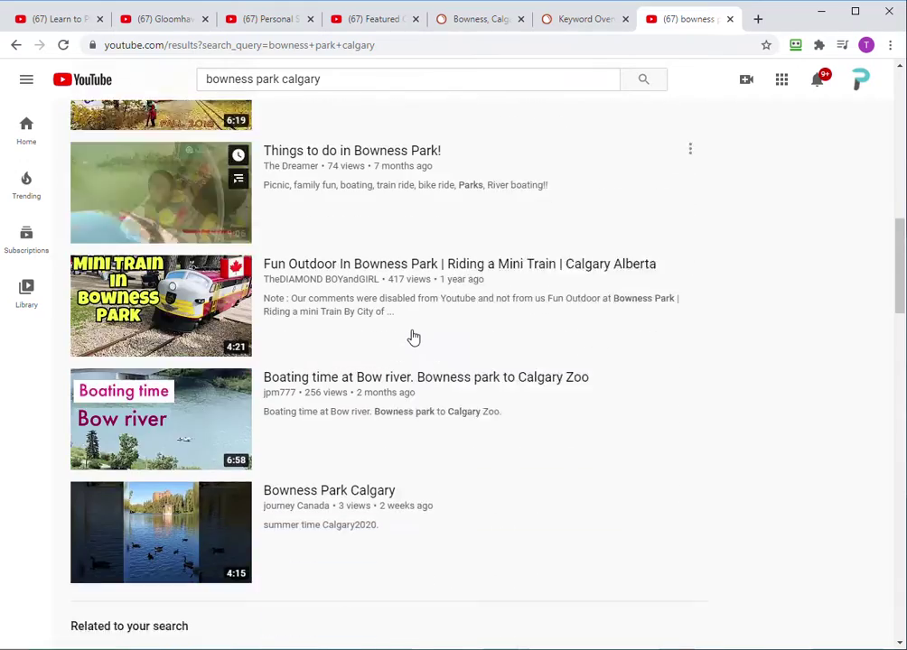
scroll(411, 421, "down", 2)
scroll(414, 418, "up", 13)
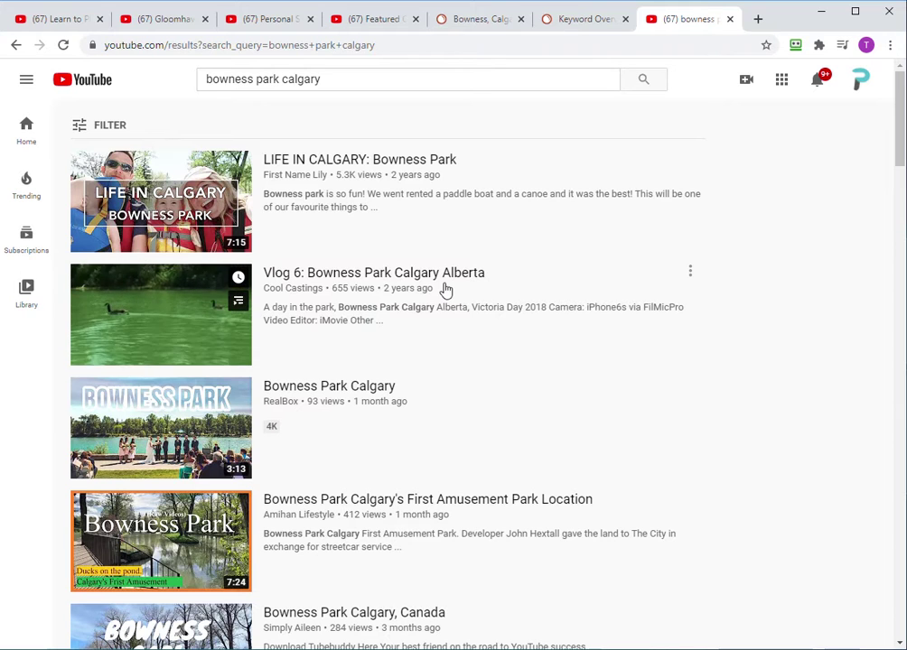
Return from the "bowness park calgary" search results to the Featured Community of the Week video, glancing at the Semrush keyword list on the way.
left_click_drag(330, 82, 195, 88)
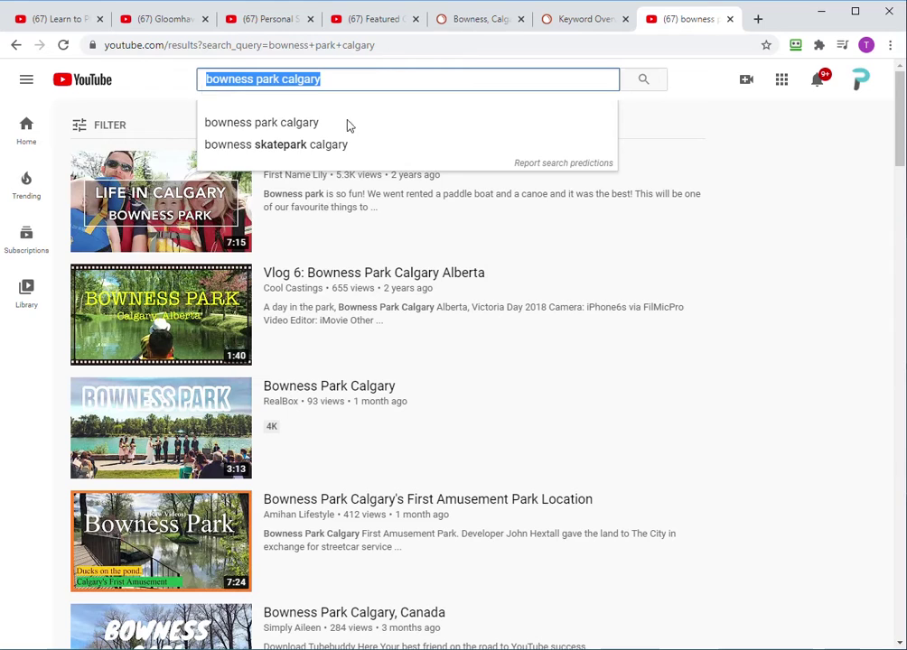
left_click(804, 295)
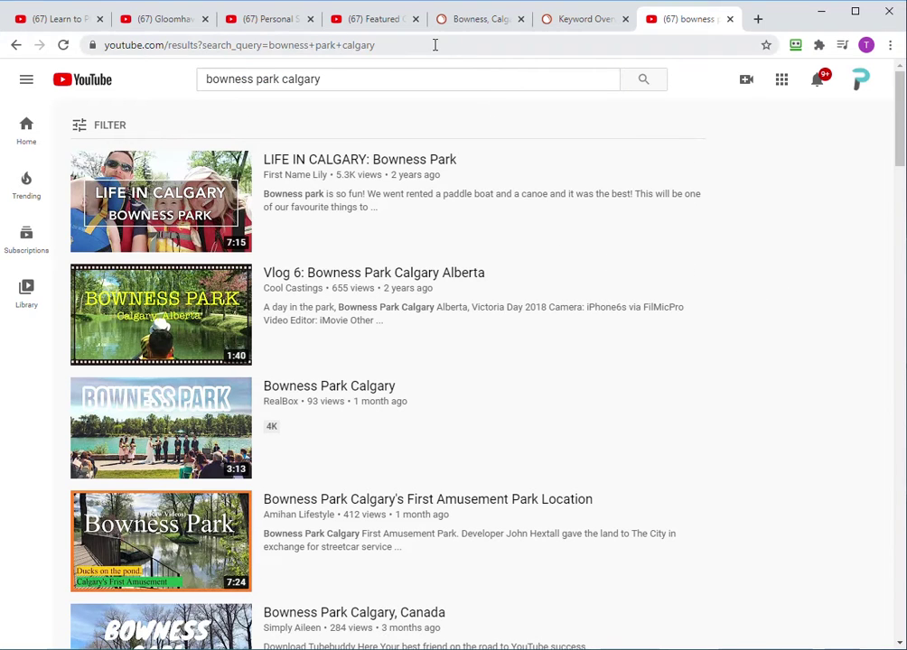
left_click(465, 20)
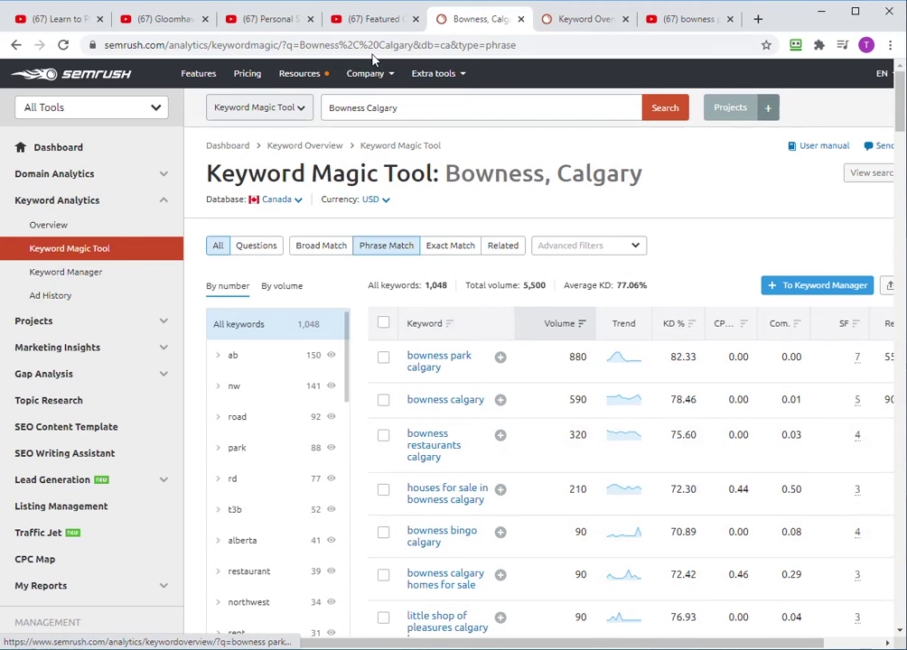
left_click(359, 20)
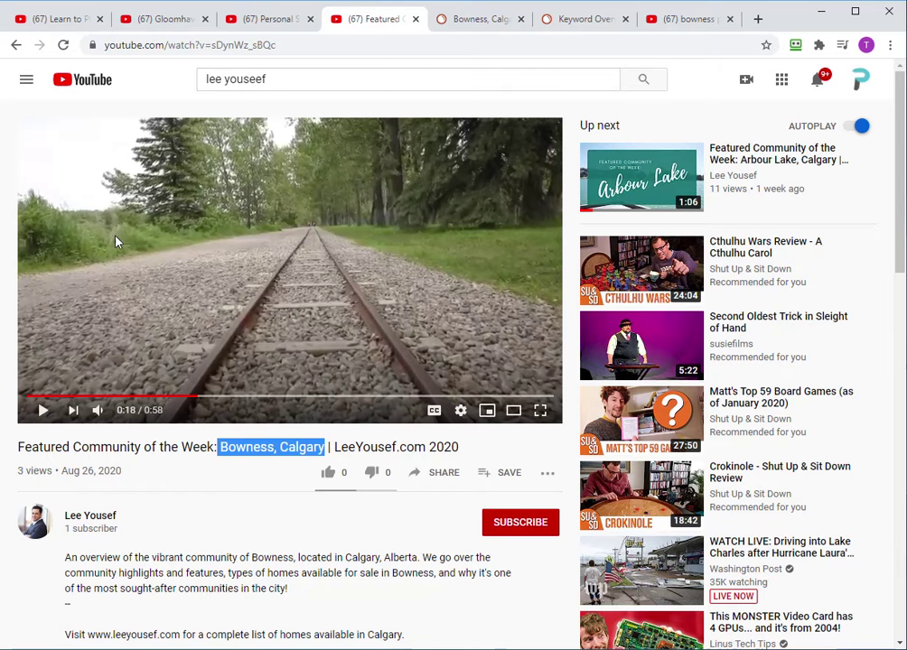
Rewind the Bowness video to the beginning and highlight "Featured Community of the Week:" in its title.
left_click(19, 395)
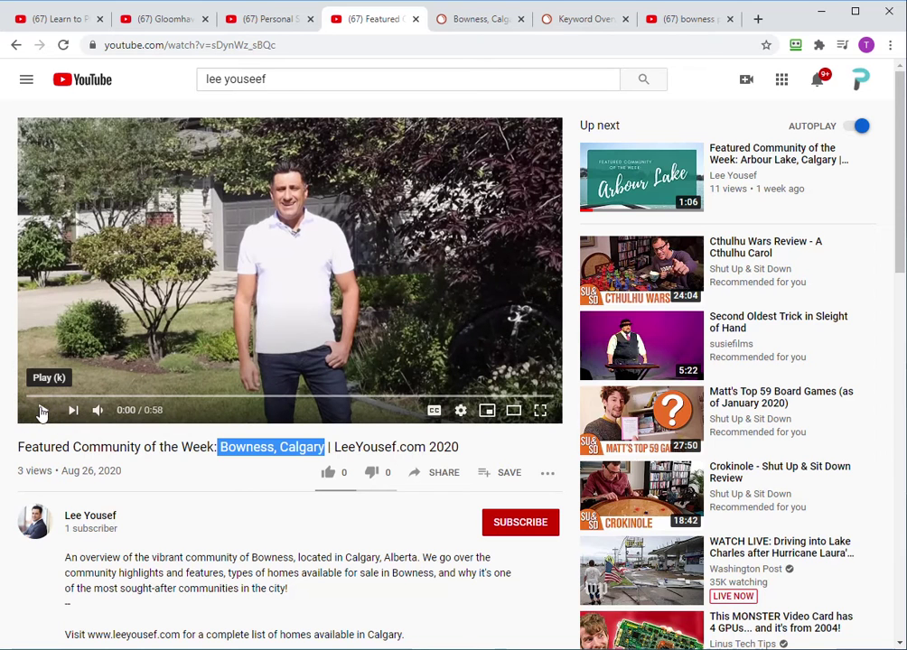
left_click(202, 480)
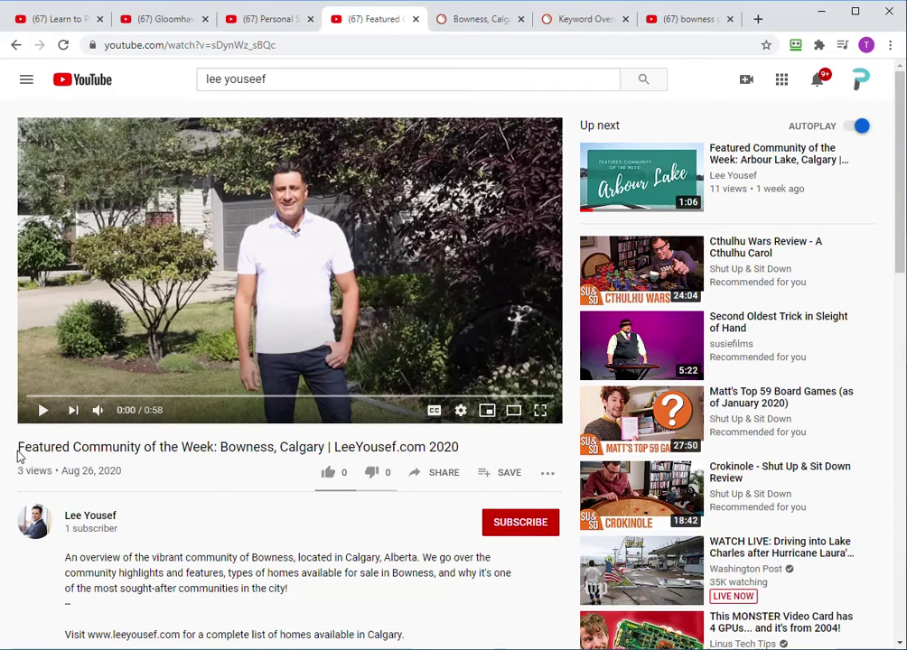
left_click_drag(20, 446, 218, 444)
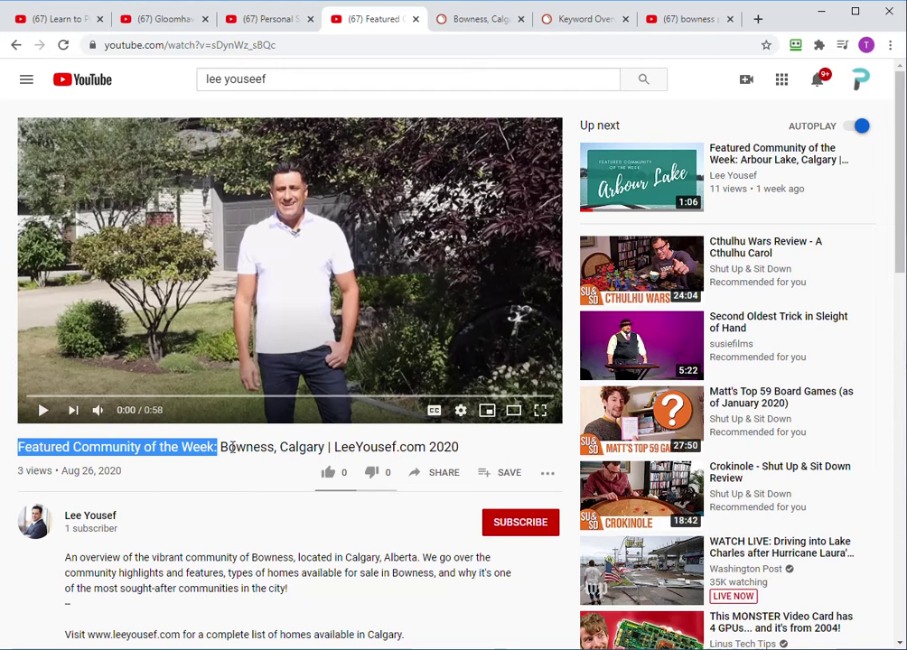
Examine the Gloomhaven video's title structure and the titles of the related Shut Up & Sit Down videos for comparison.
left_click(177, 20)
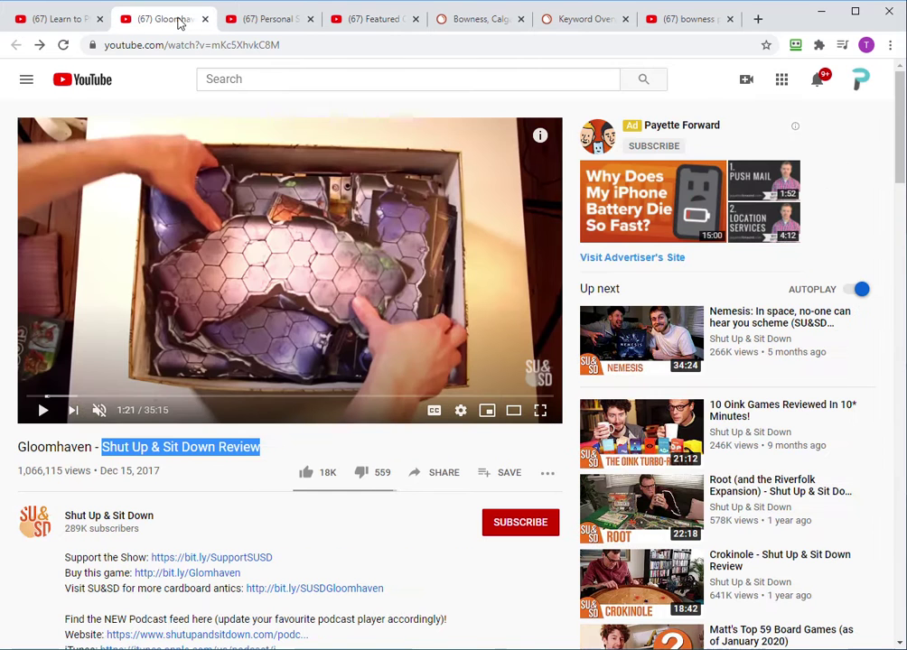
double_click(54, 446)
left_click_drag(98, 451, 274, 457)
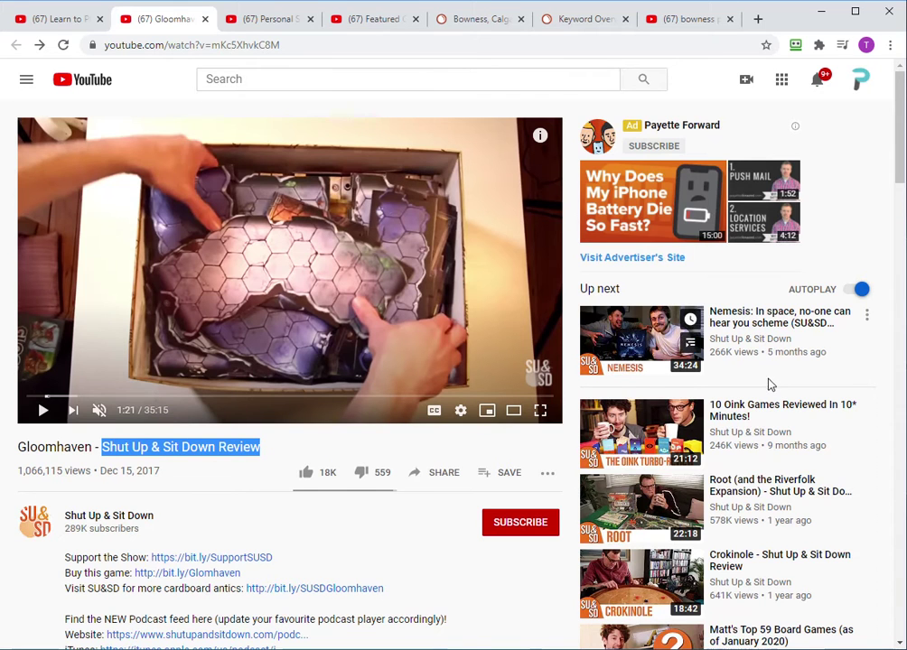
scroll(777, 480, "down", 3)
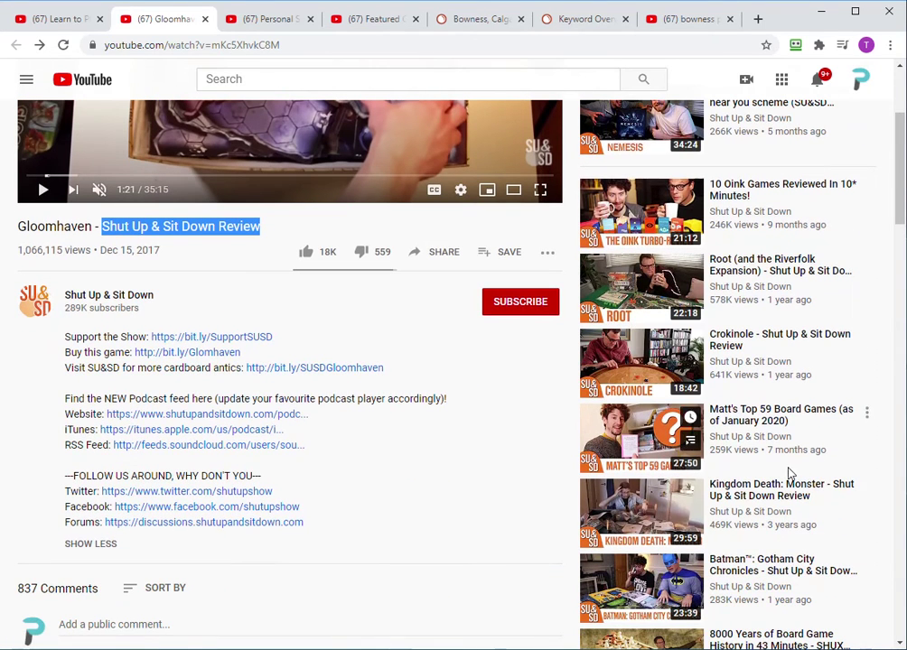
scroll(812, 485, "down", 1)
scroll(813, 485, "down", 2)
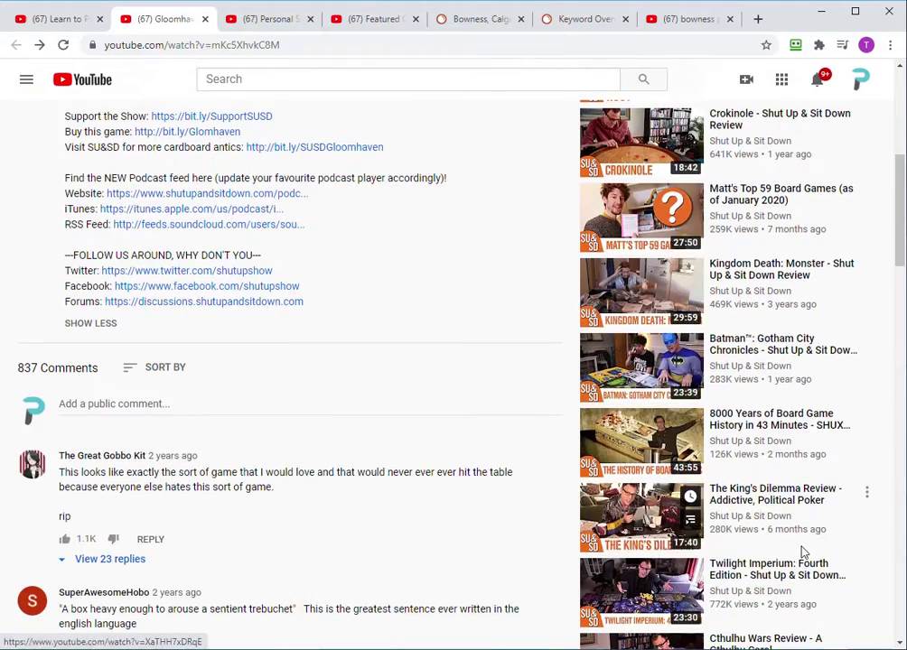
scroll(804, 384, "up", 5)
Revisit the Bowness keyword list in Semrush and highlight the community name in the Featured Community of the Week video's title.
left_click(461, 25)
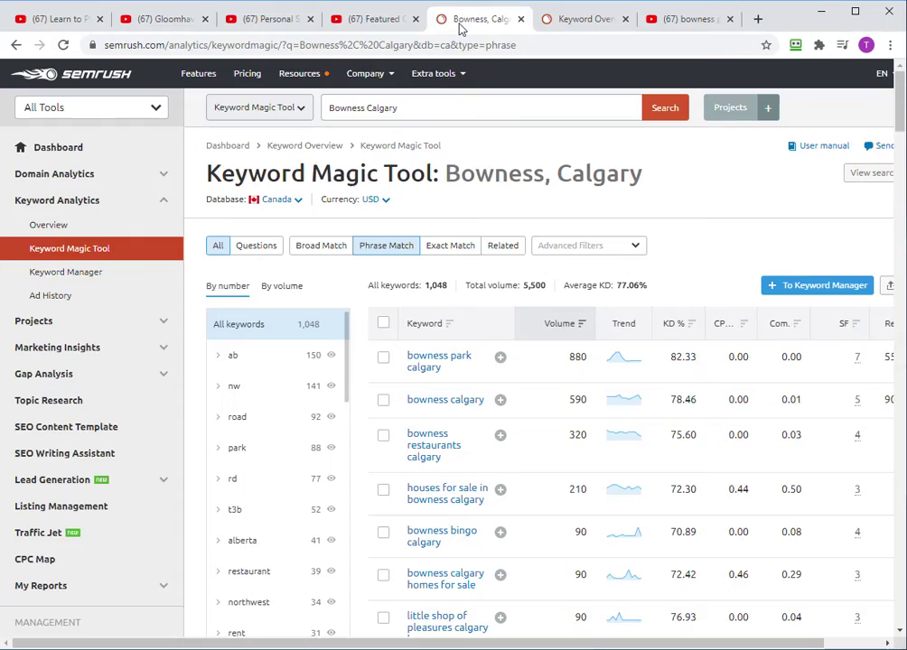
left_click(375, 25)
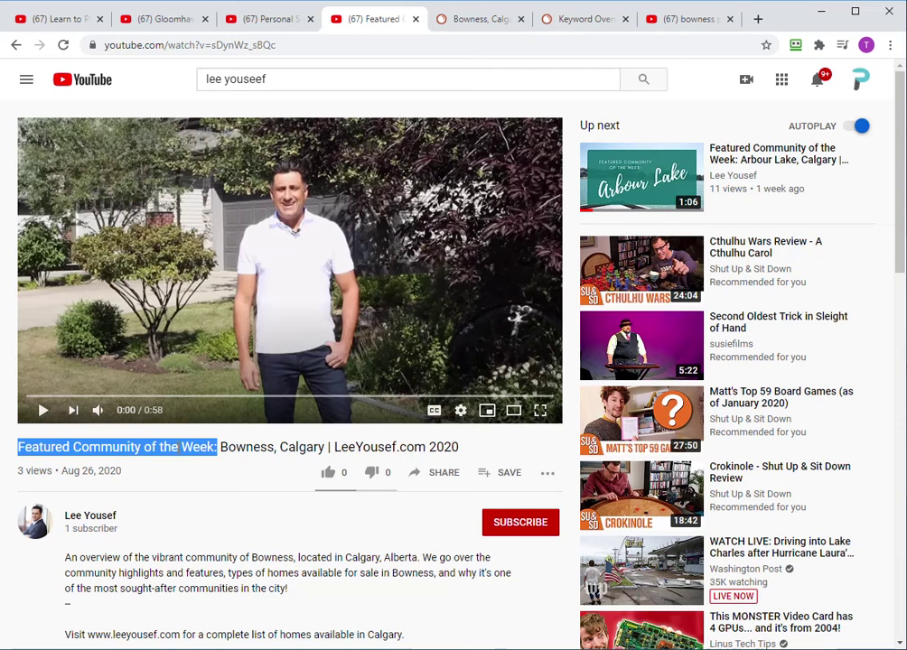
left_click_drag(221, 446, 381, 443)
left_click(241, 455)
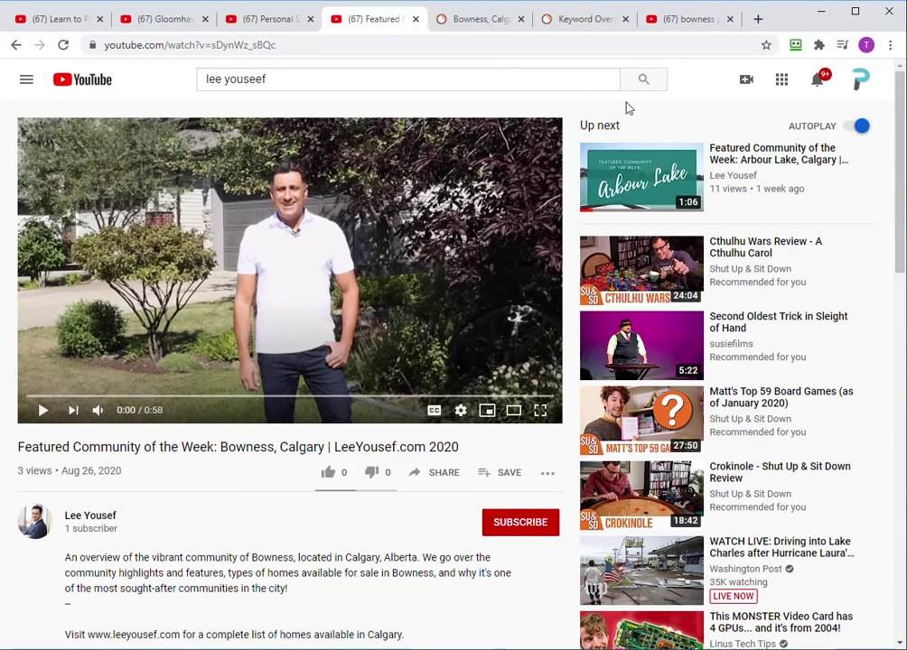
Examine the Personal SEO video's title and description, highlighting the leading "Personal SEO™ Teaches" wording in both.
left_click(268, 20)
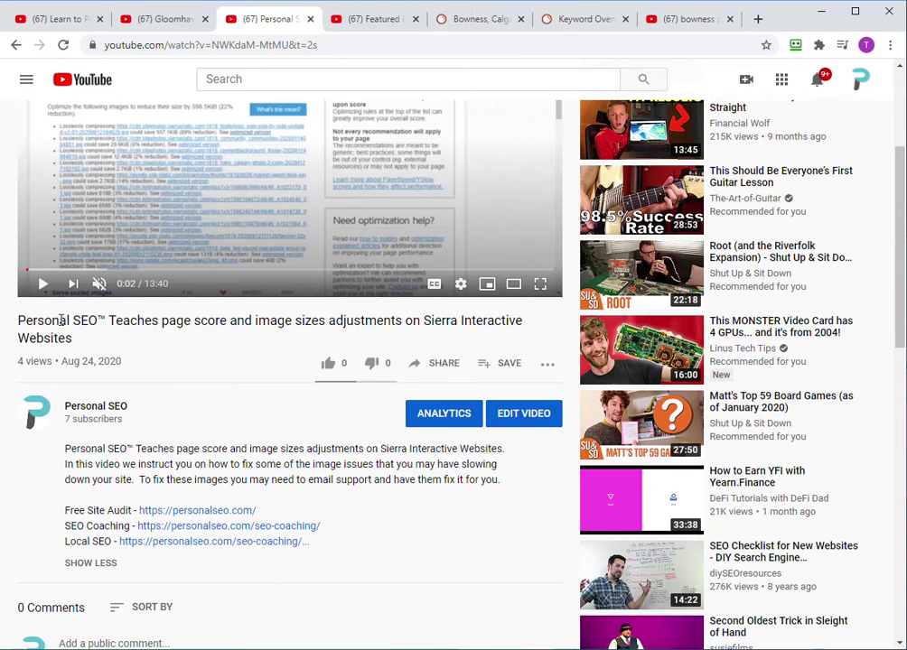
left_click_drag(18, 322, 308, 321)
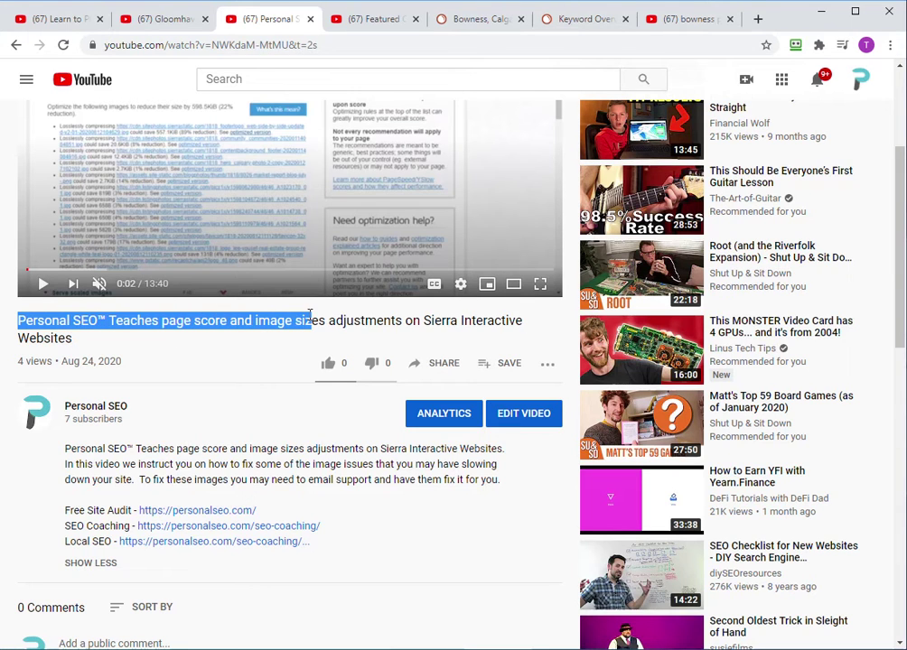
left_click(166, 351)
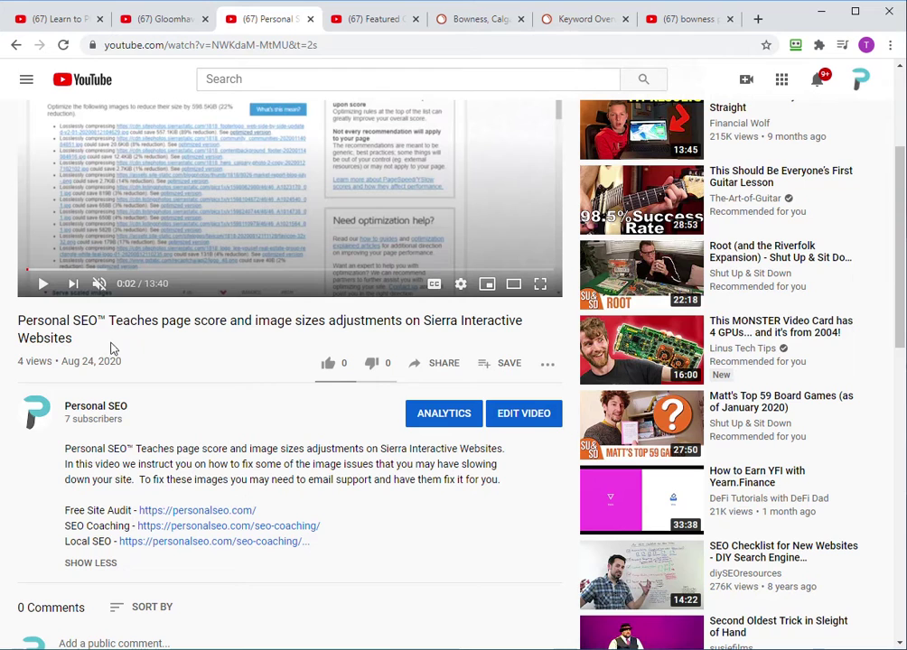
left_click_drag(104, 320, 17, 319)
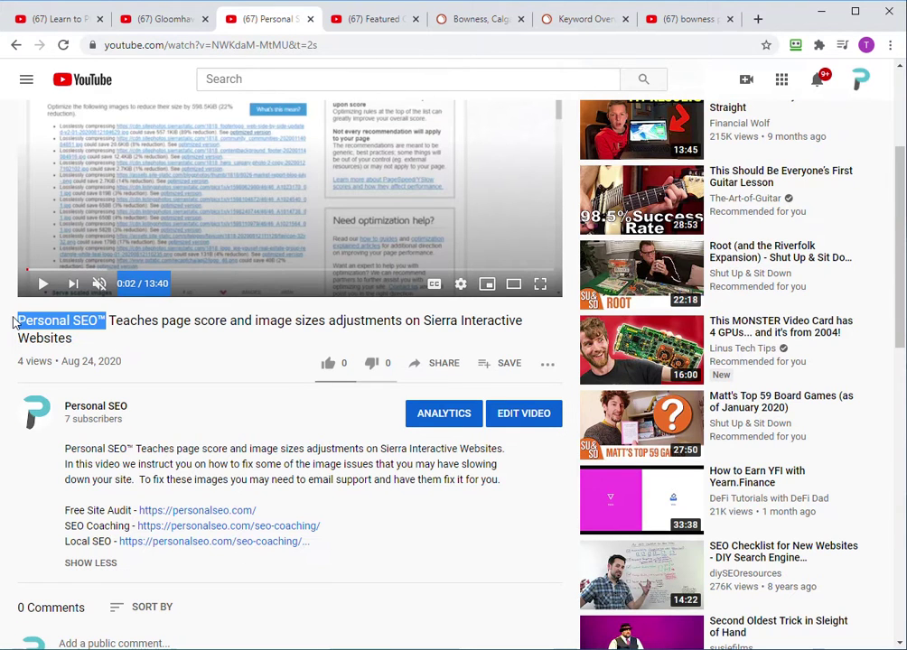
left_click(115, 345)
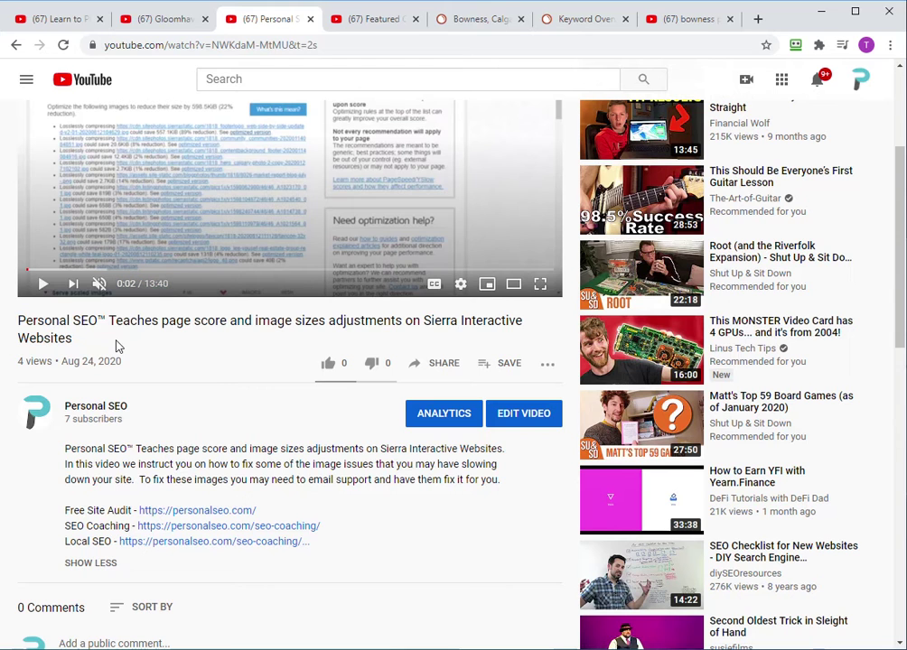
left_click_drag(103, 320, 18, 320)
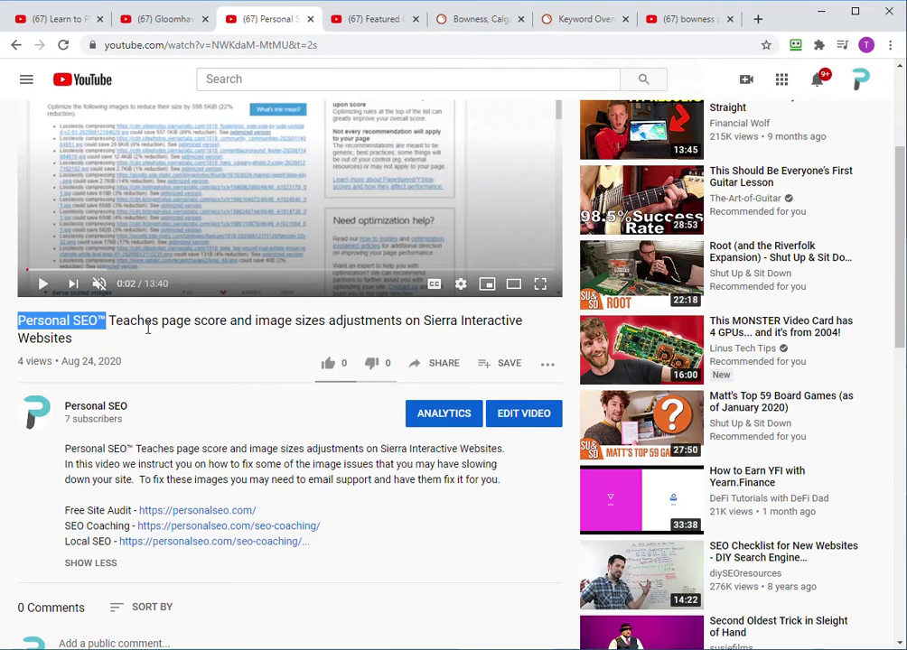
left_click_drag(151, 321, 24, 320)
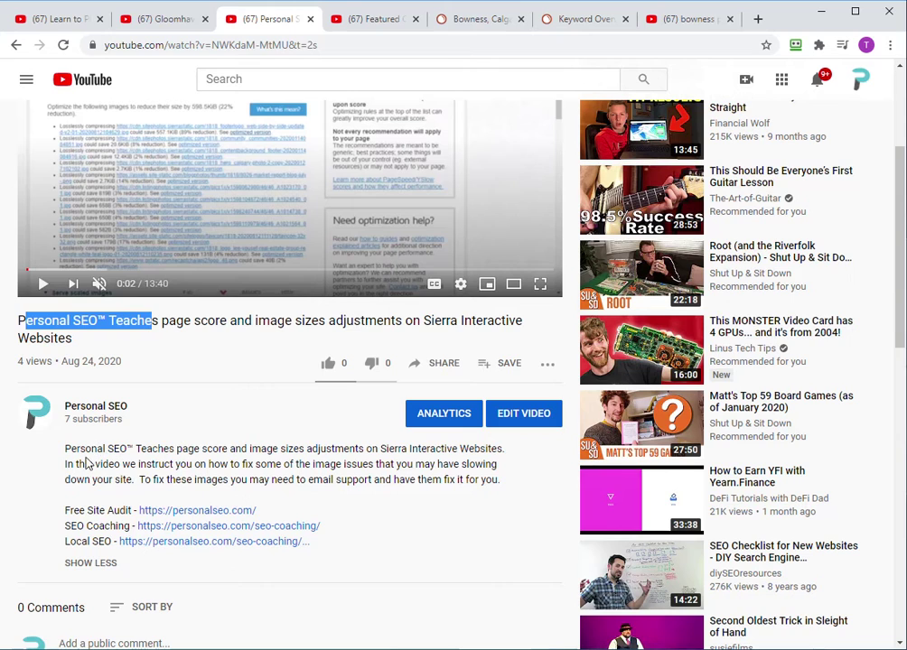
left_click_drag(63, 456, 263, 451)
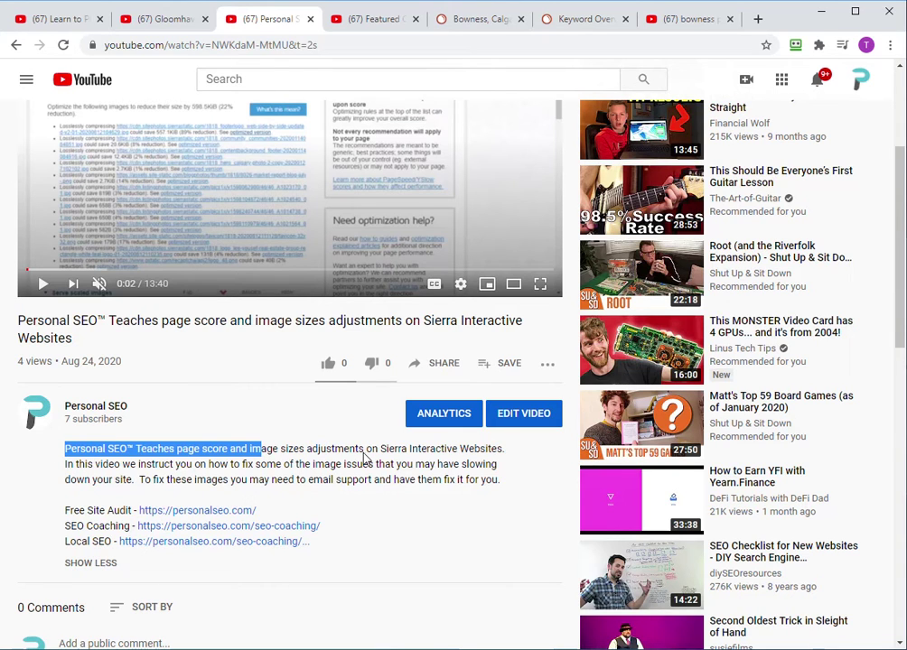
Open the page score and image sizes video from the Personal SEO channel and review its title, description and extra options.
left_click(862, 82)
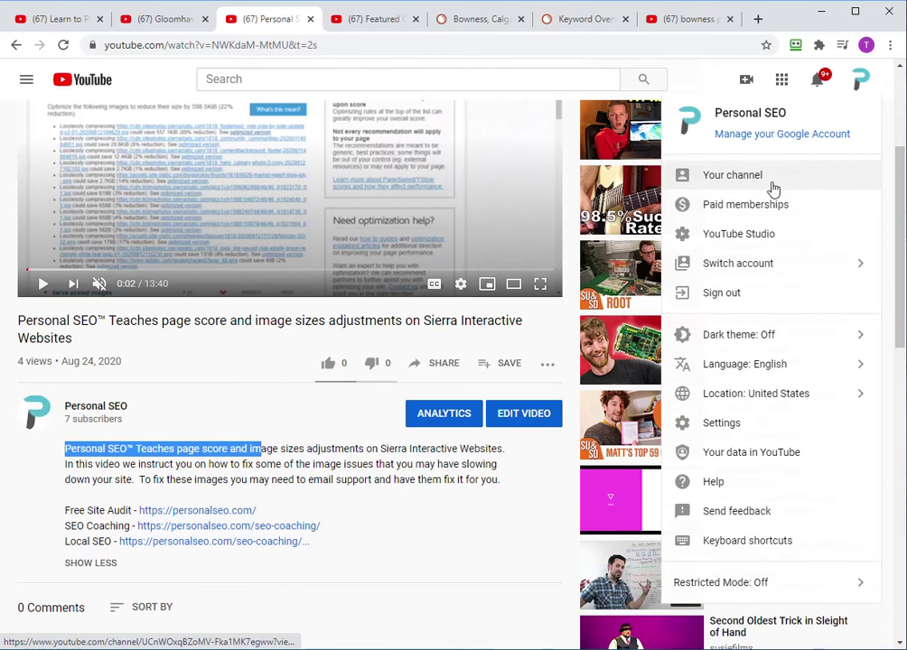
left_click(763, 186)
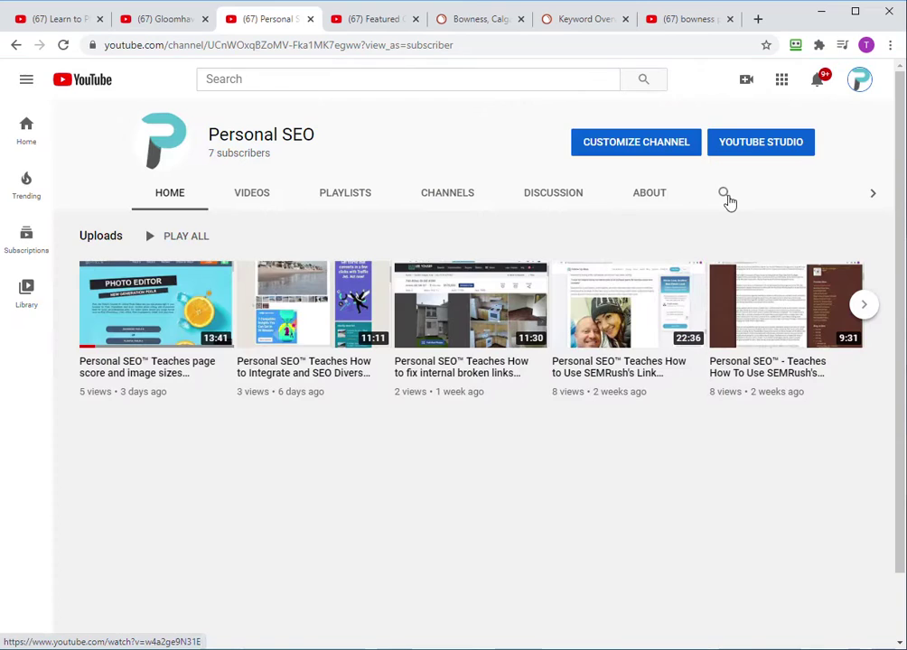
left_click(225, 362)
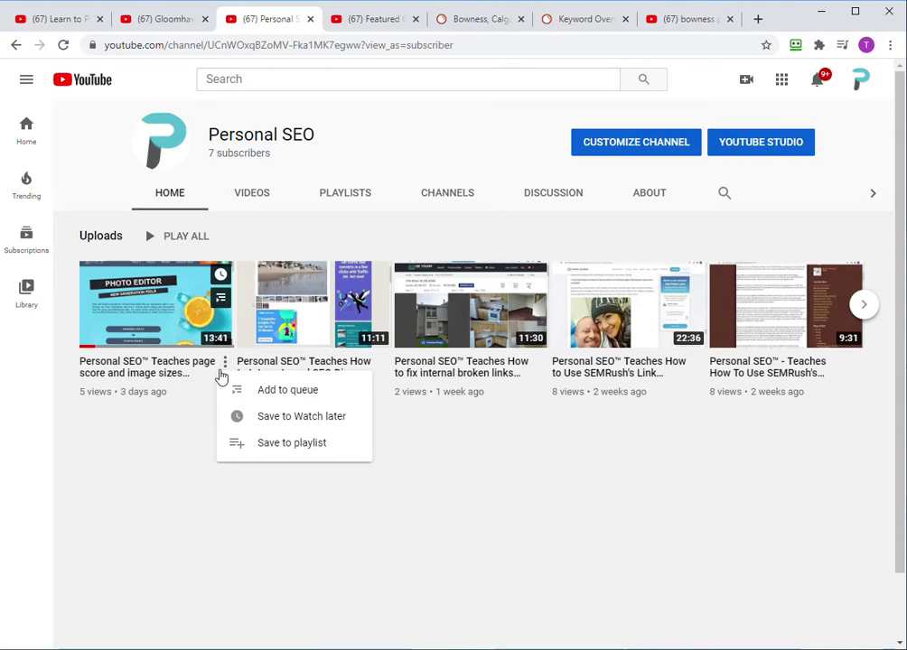
left_click(187, 354)
left_click(154, 320)
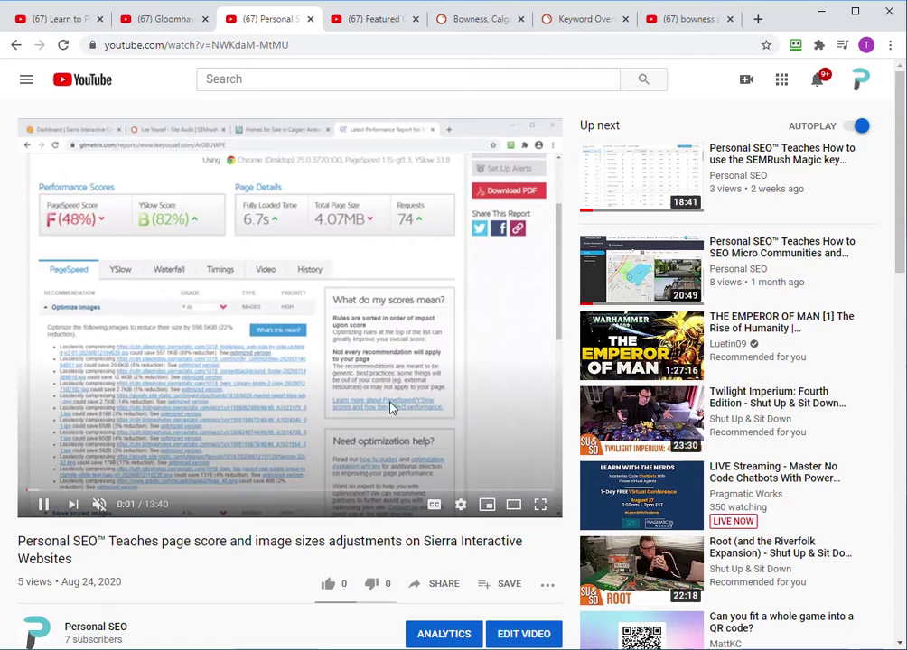
scroll(309, 425, "down", 2)
left_click(547, 437)
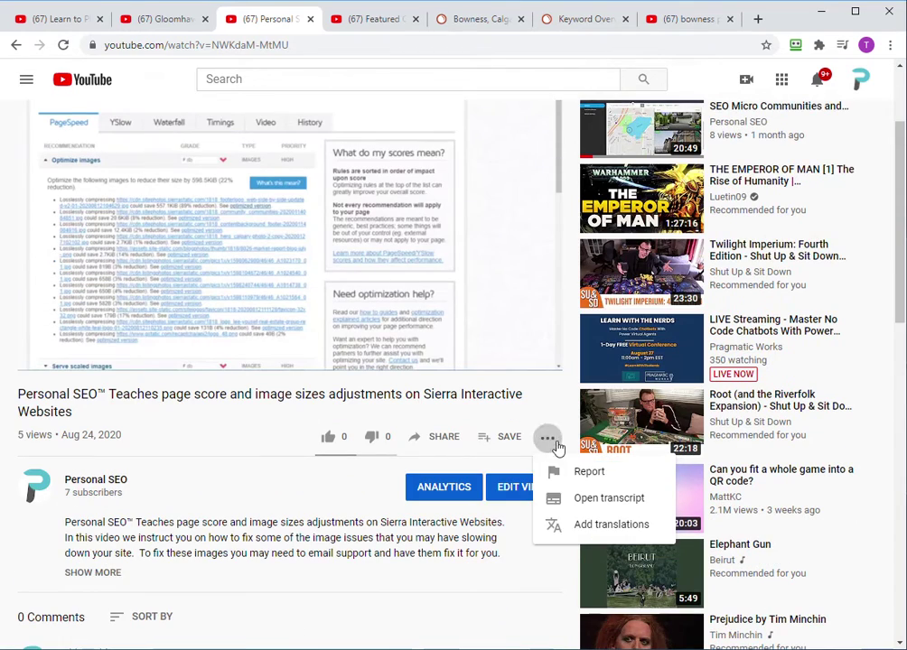
left_click(270, 522)
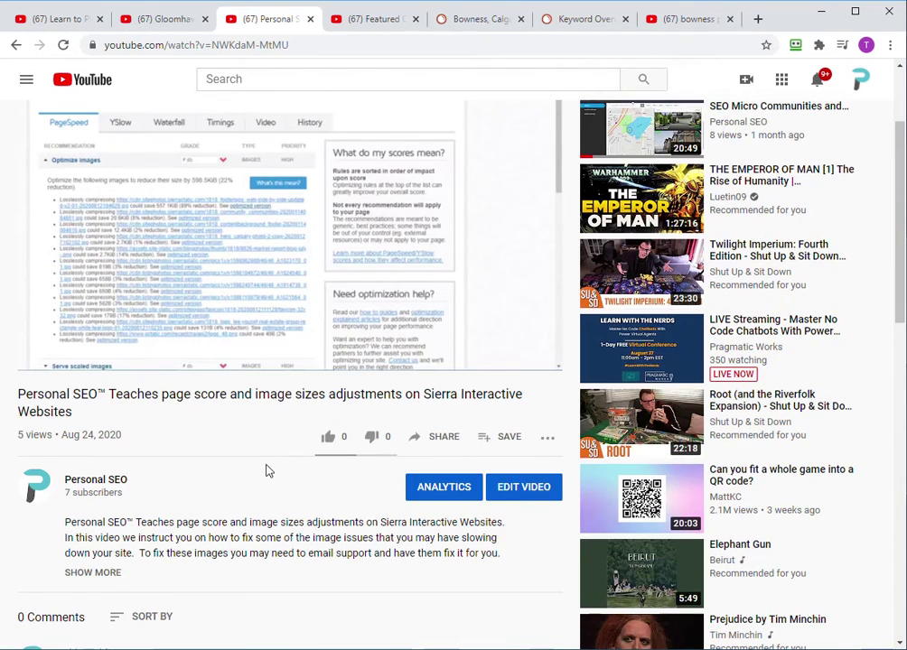
scroll(266, 472, "up", 2)
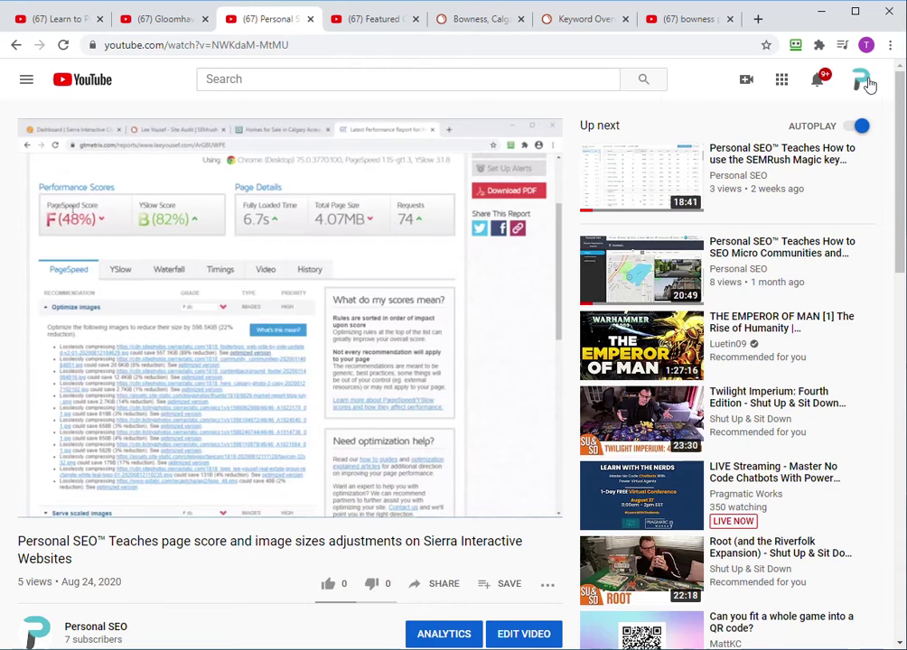
Open the Personal SEO channel's full list of uploaded videos and switch to the channel customization view.
left_click(862, 81)
left_click(756, 176)
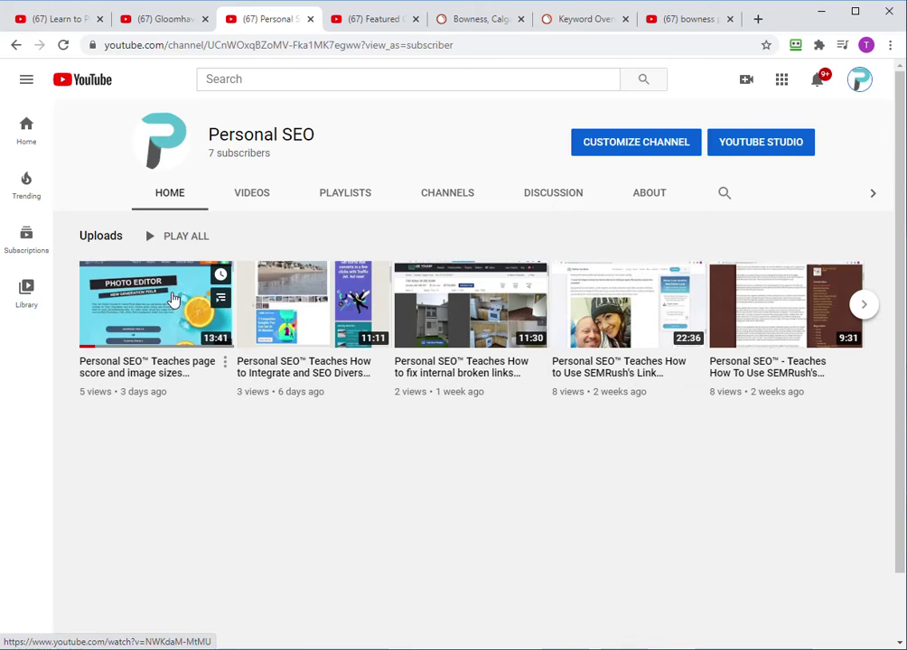
left_click(256, 204)
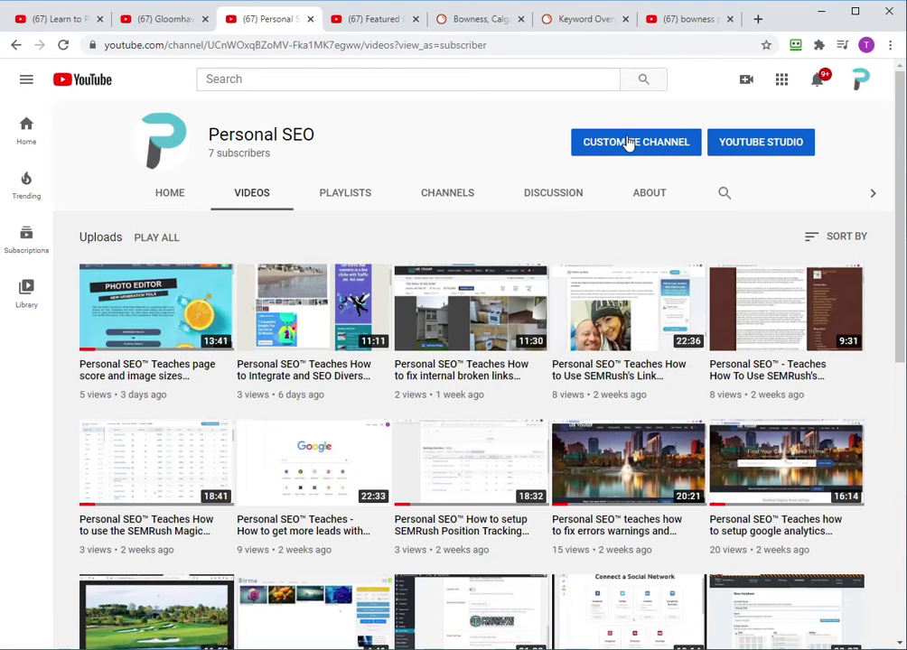
left_click(630, 143)
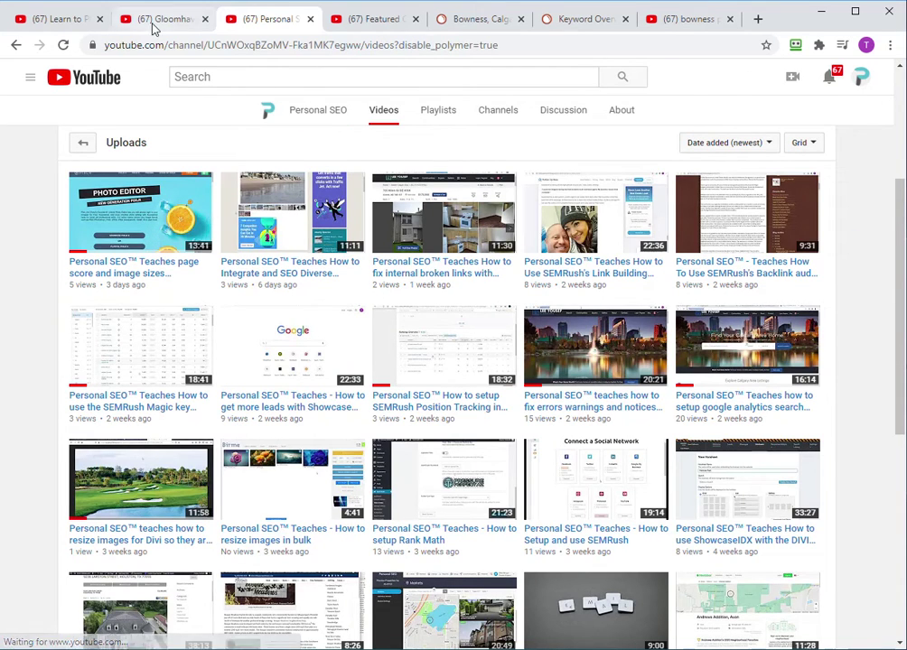
Turn on captions for the Gloomhaven video and return to the Featured Community of the Week video.
left_click(194, 21)
left_click(434, 410)
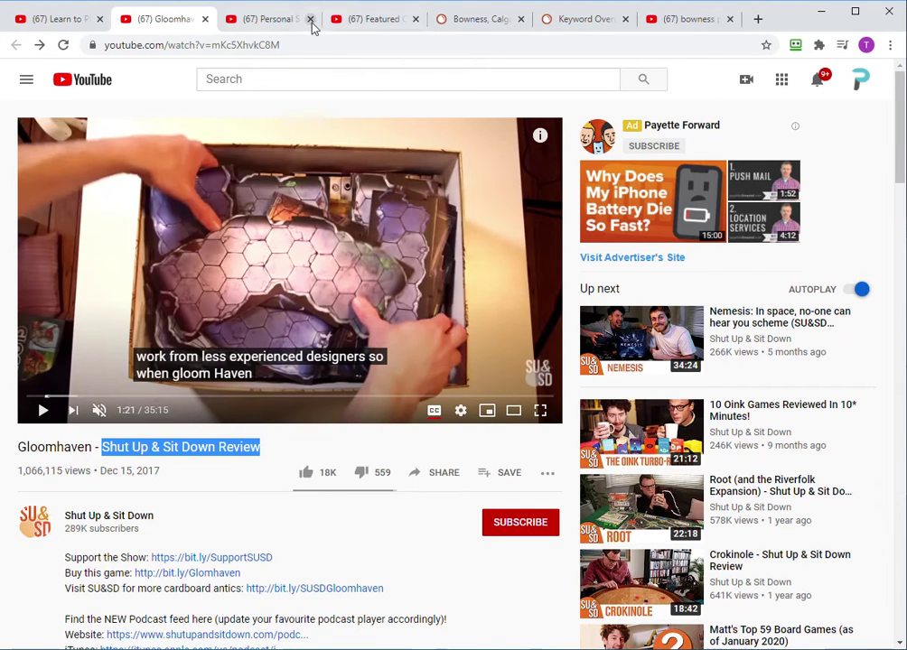
left_click(276, 19)
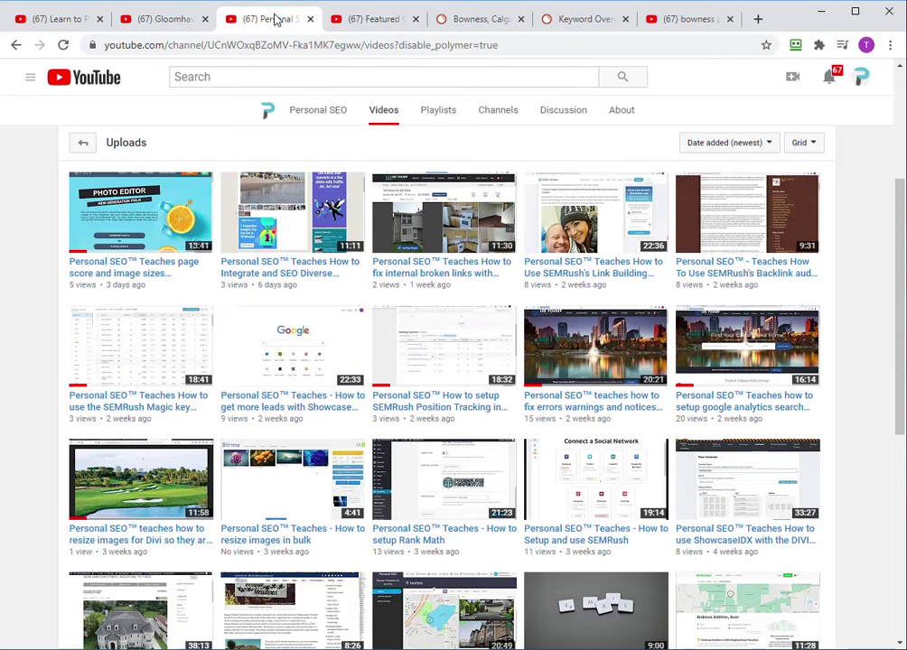
left_click(688, 19)
left_click(370, 25)
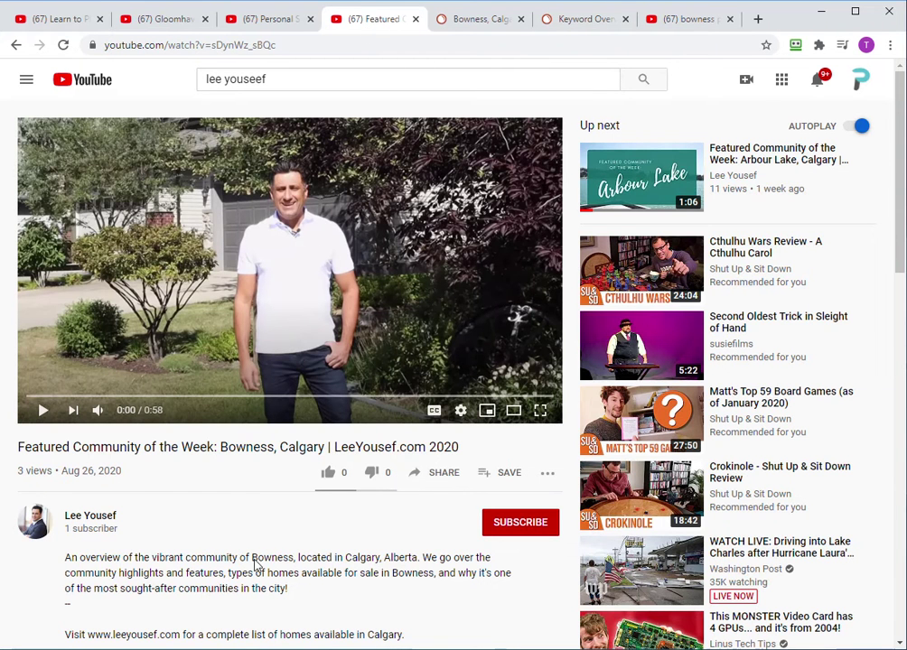
Open the website link in the Bowness community video's description and look through the Bowness homes for sale page.
scroll(289, 524, "down", 2)
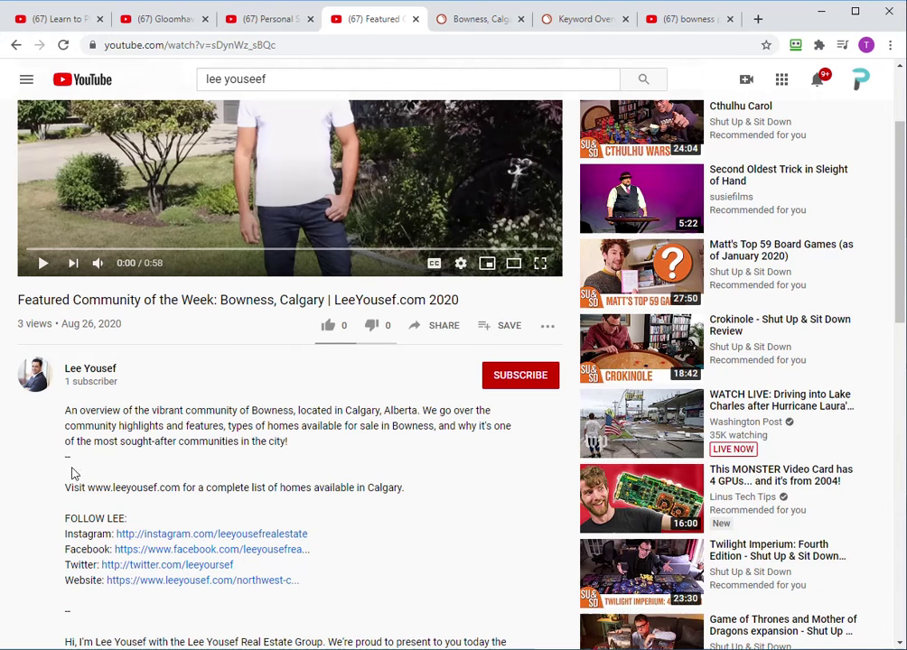
scroll(153, 440, "down", 2)
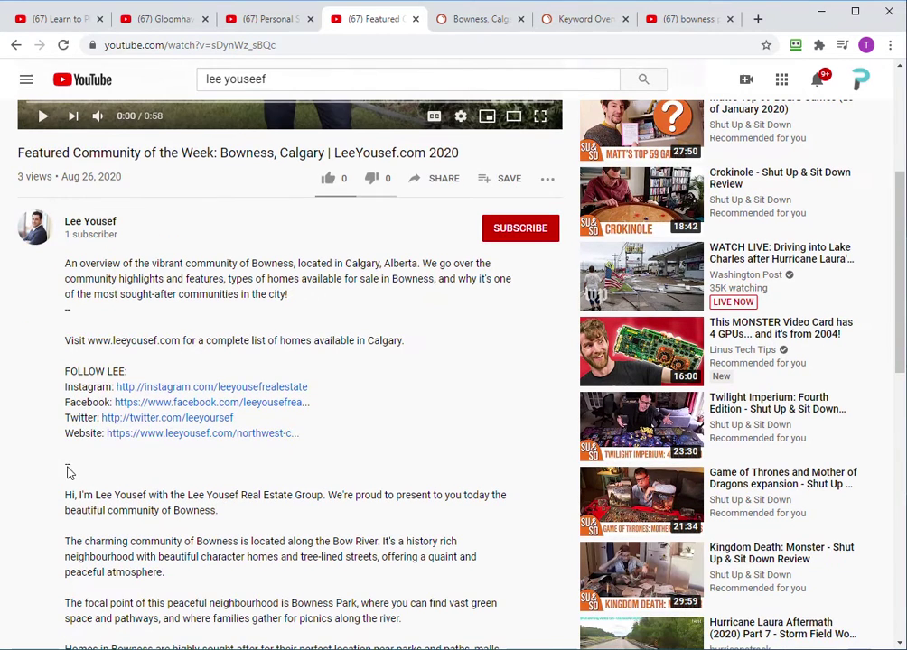
left_click(258, 433)
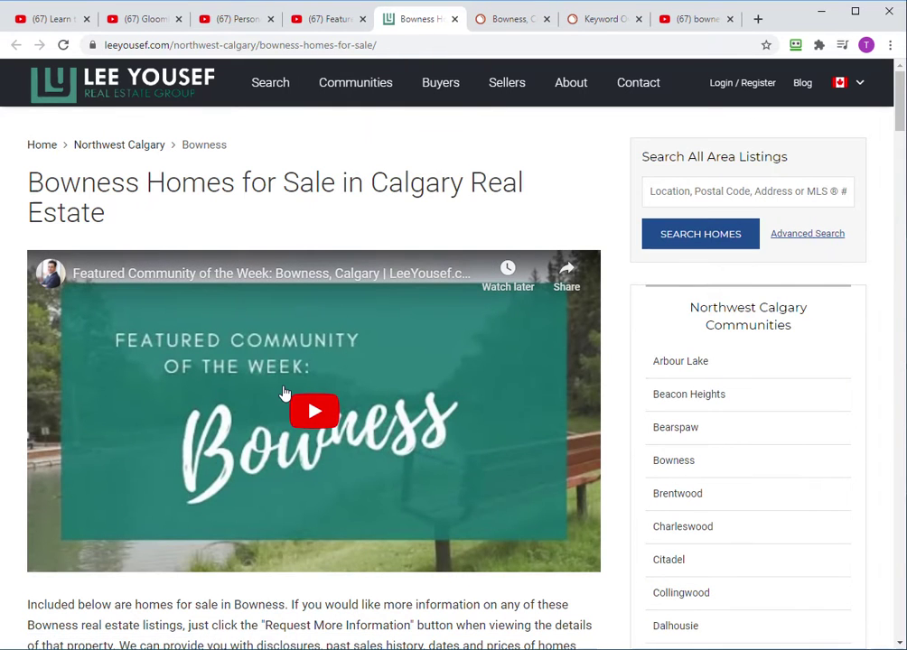
scroll(283, 393, "down", 3)
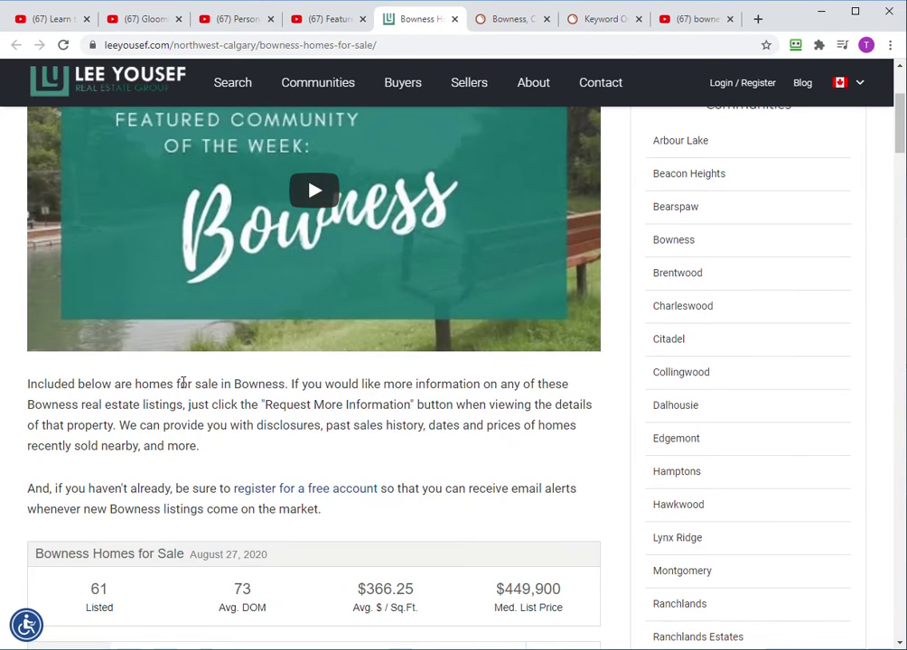
scroll(294, 409, "down", 8)
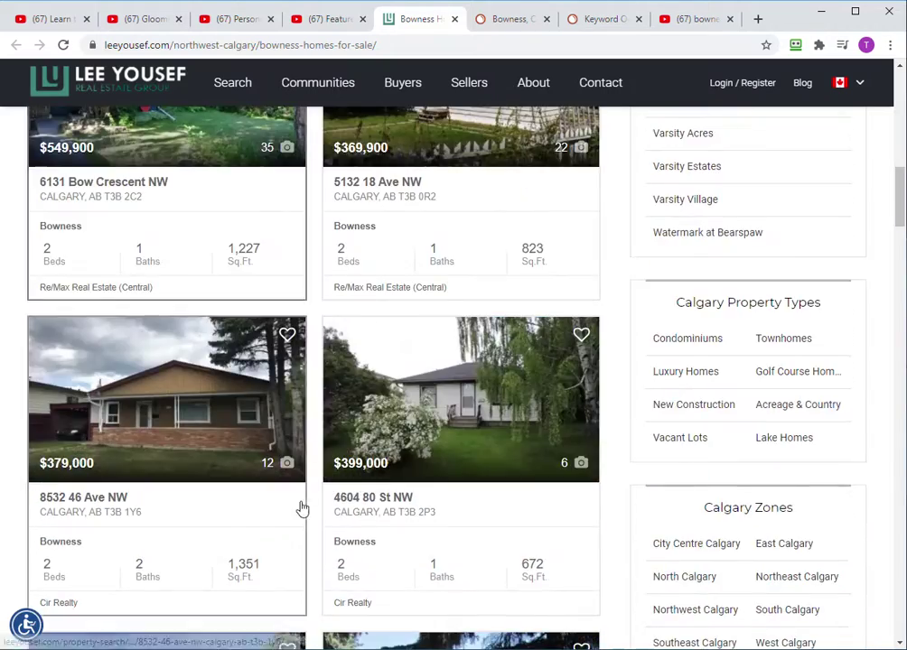
scroll(304, 504, "up", 4)
scroll(308, 499, "up", 7)
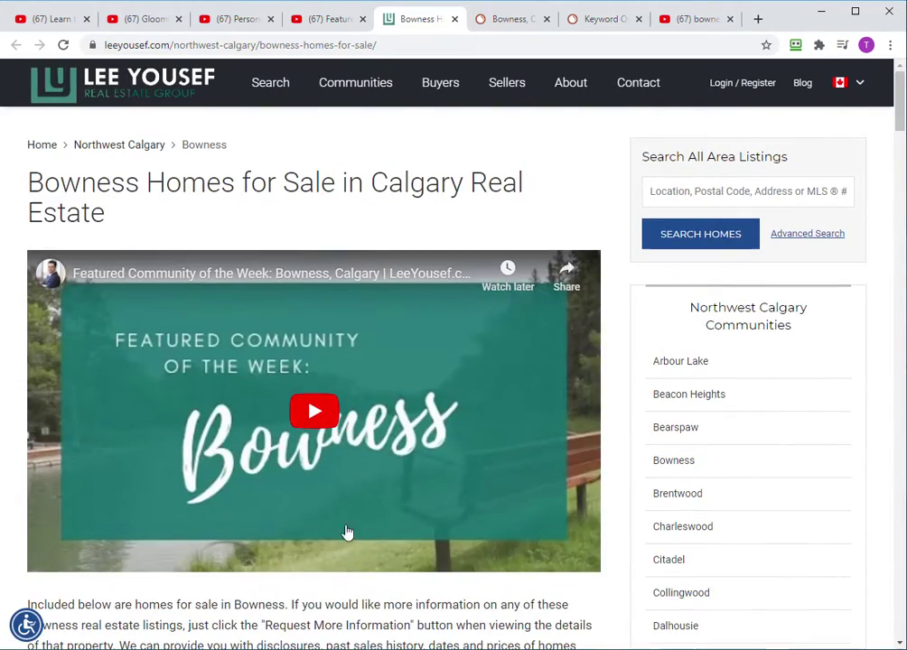
Highlight the community write-up paragraphs in the Bowness video's description, and bring up the "bowness park calgary" video search results.
left_click(327, 19)
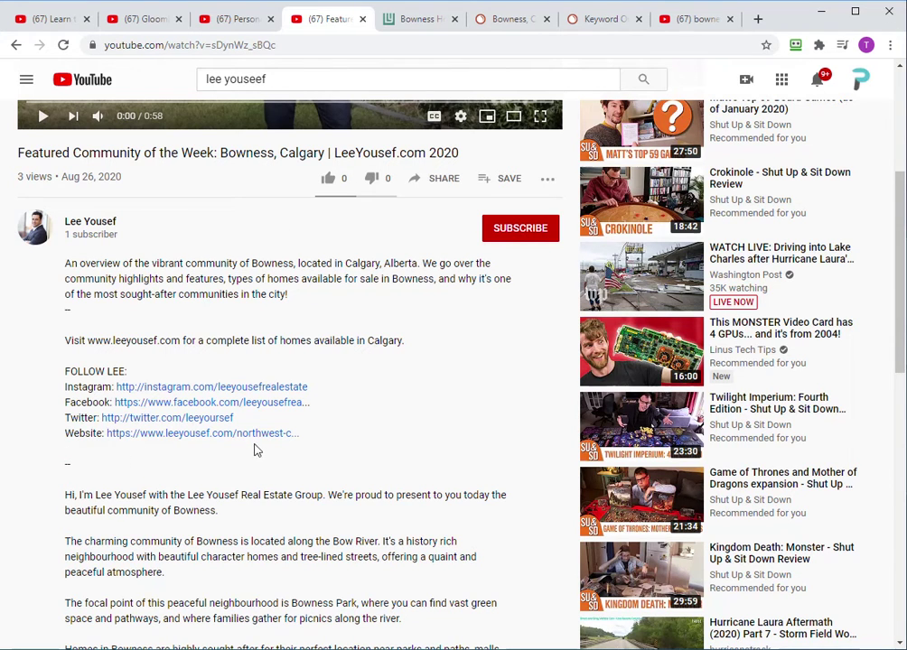
scroll(341, 473, "down", 1)
scroll(340, 473, "down", 2)
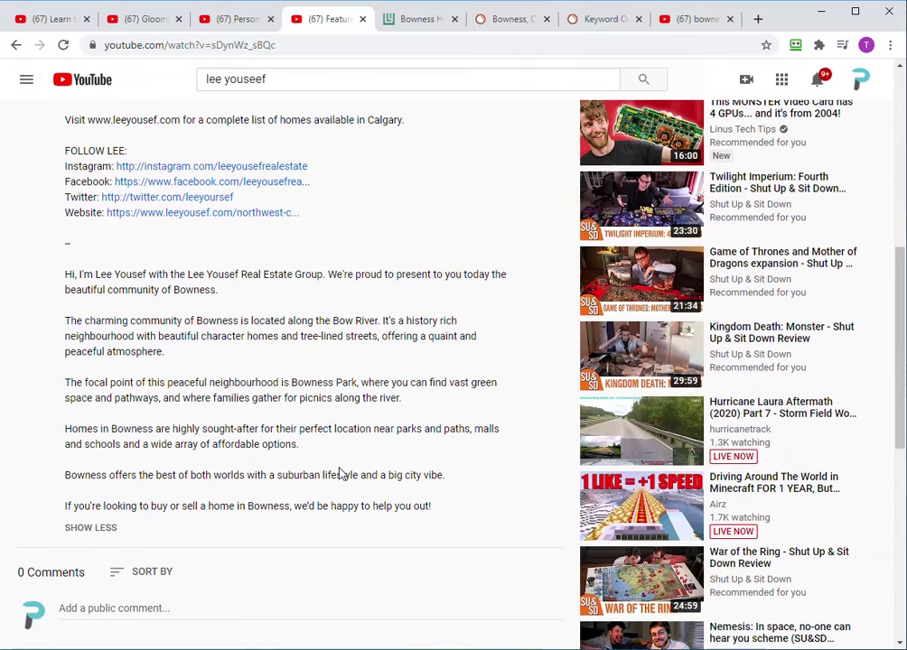
left_click_drag(71, 274, 263, 480)
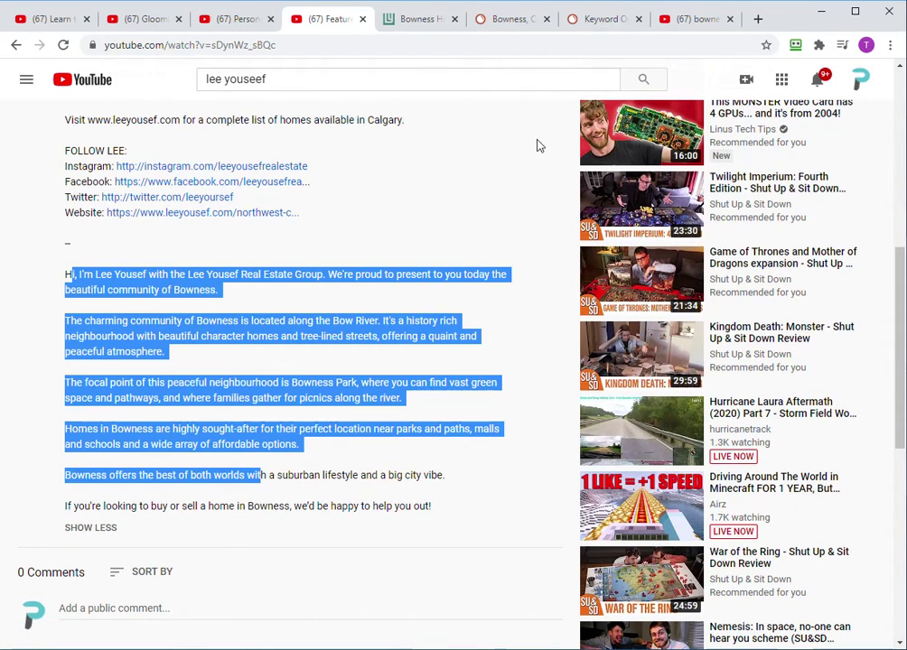
left_click(686, 18)
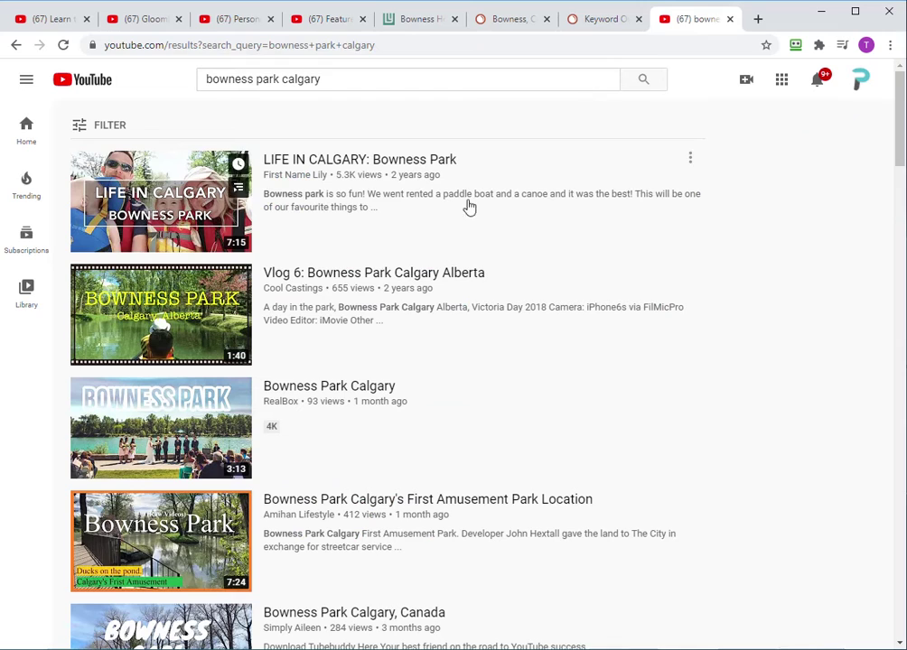
Open the page score and image sizes video from the Personal SEO channel's uploads and bring up its editable video details.
left_click(332, 22)
left_click(246, 22)
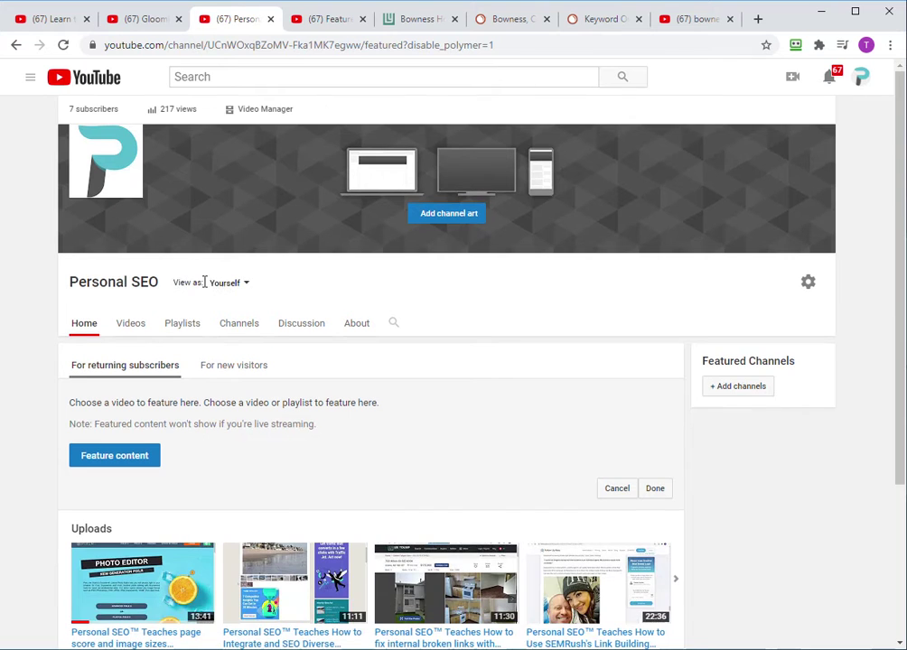
scroll(259, 421, "down", 3)
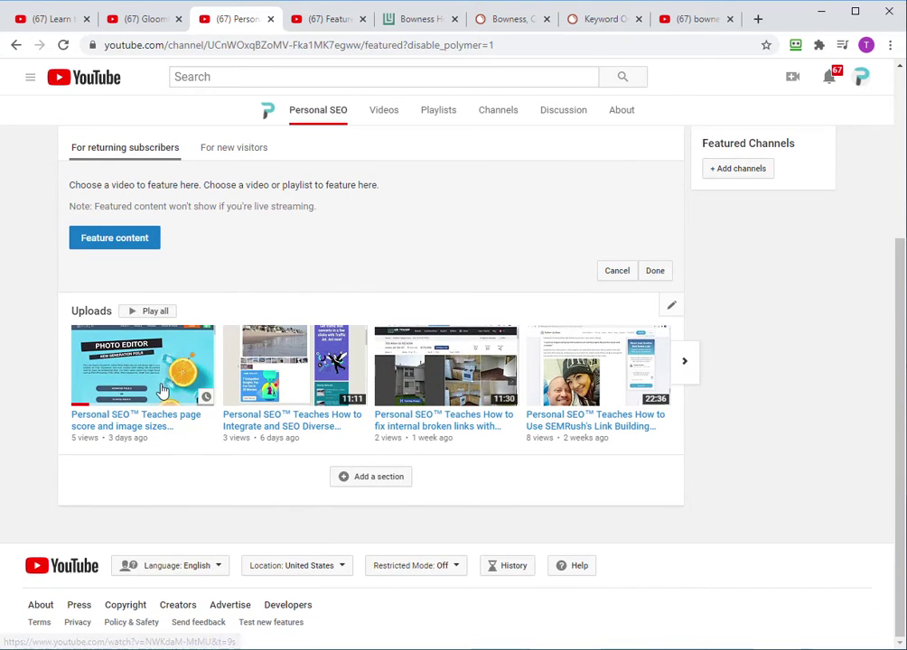
left_click(142, 422)
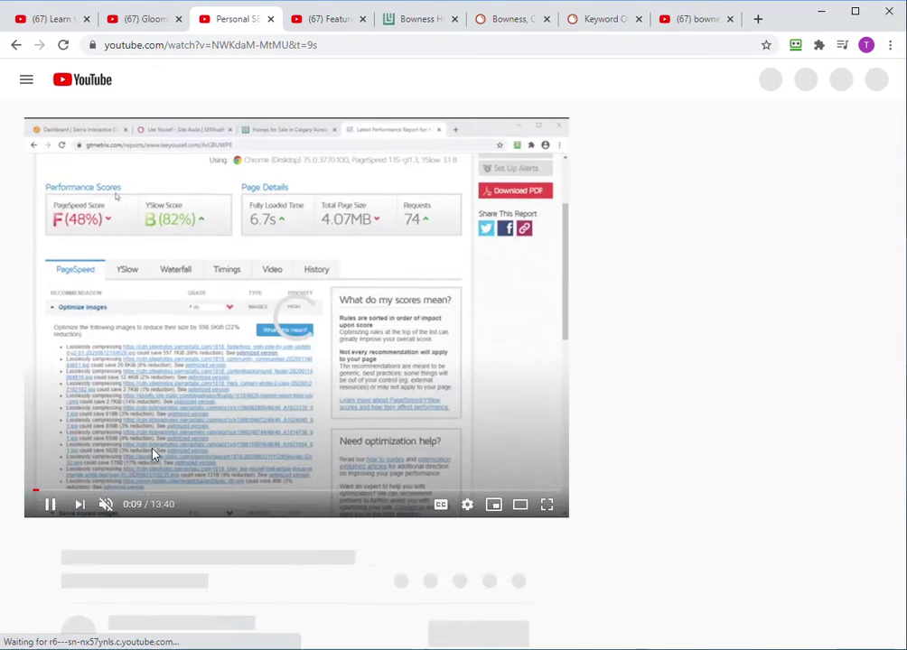
scroll(181, 542, "down", 2)
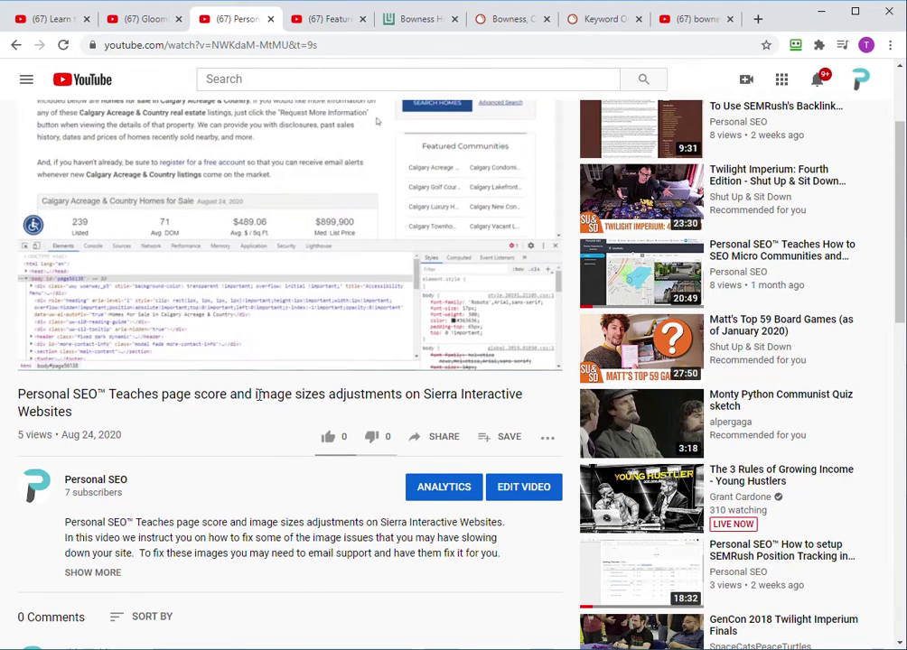
scroll(257, 506, "down", 2)
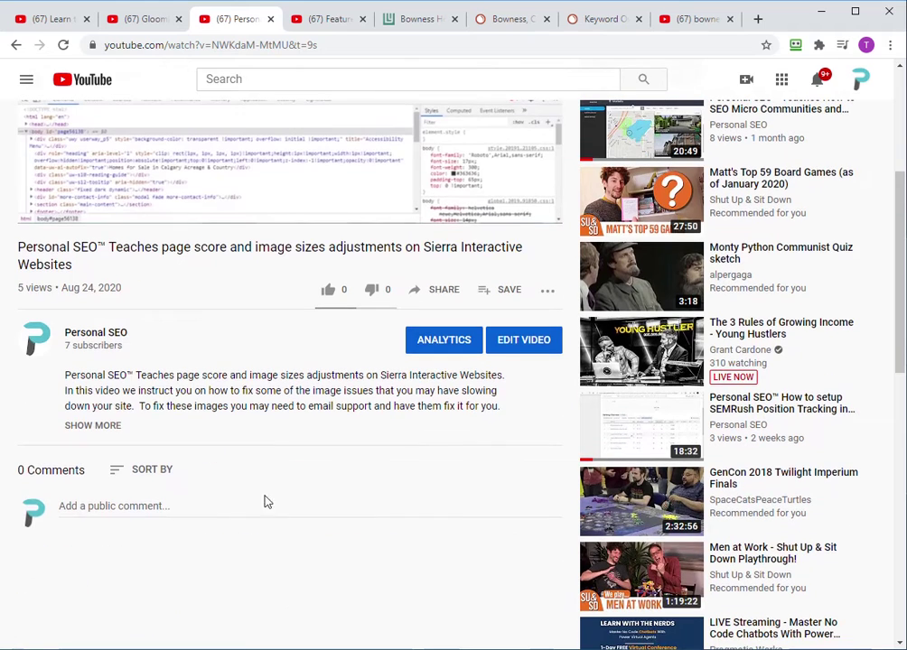
left_click(522, 350)
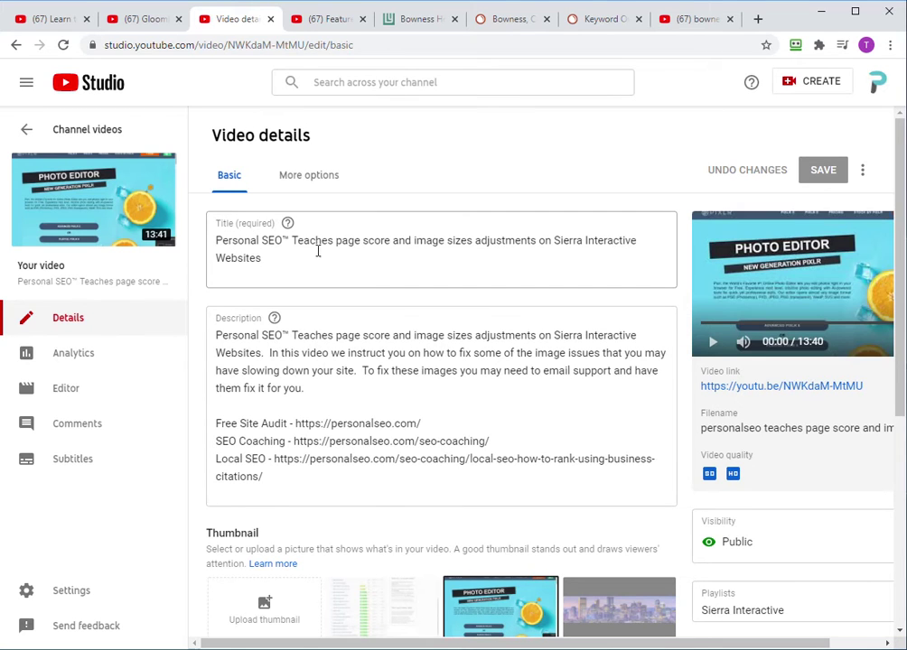
Review the page score video's title, description, thumbnail, audience setting and tags, checking how the title wording is reused.
left_click_drag(291, 265, 210, 234)
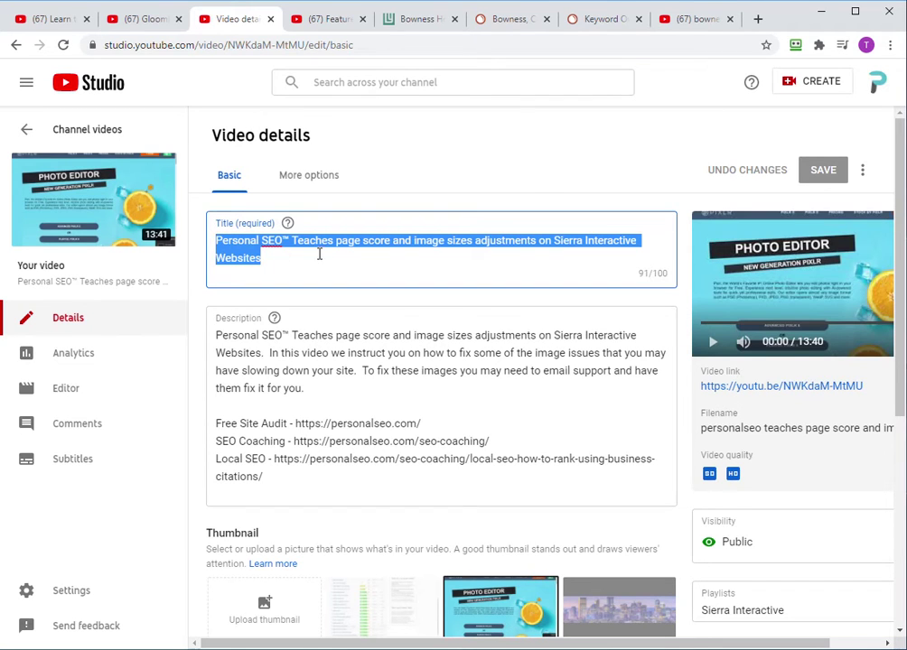
left_click(279, 352)
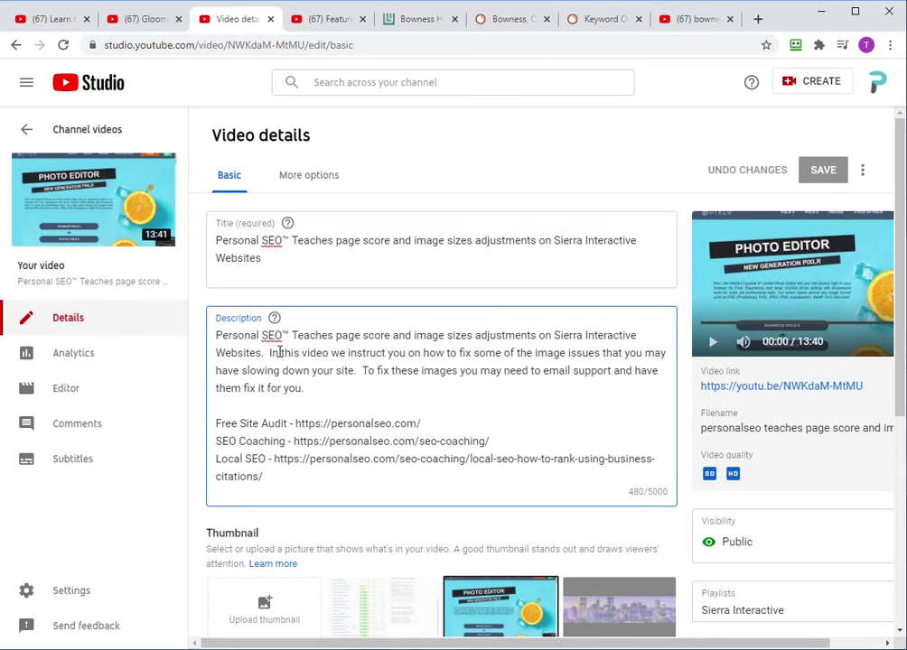
scroll(279, 352, "down", 5)
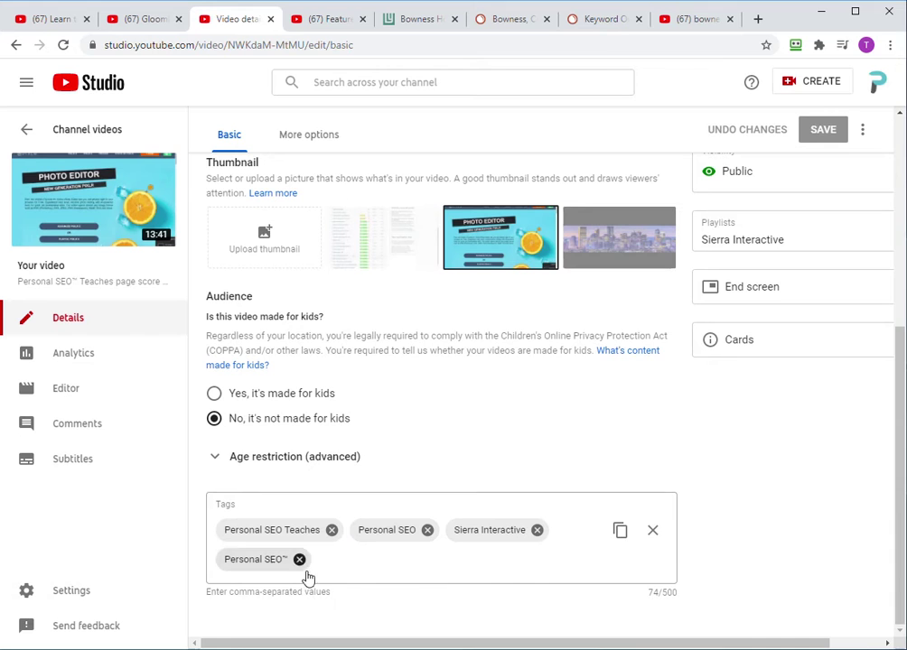
scroll(782, 551, "up", 5)
scroll(780, 551, "down", 3)
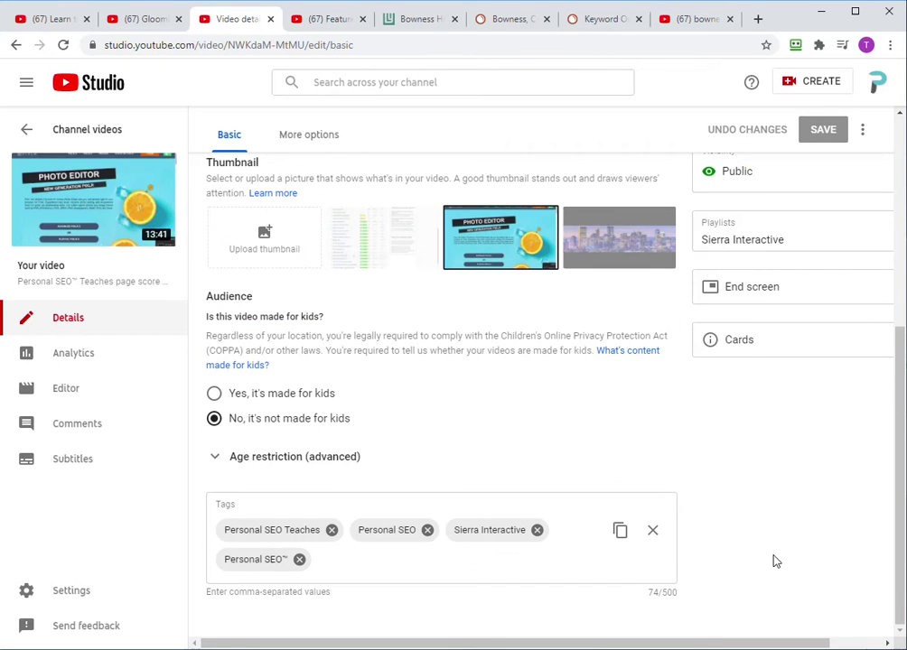
scroll(773, 558, "up", 2)
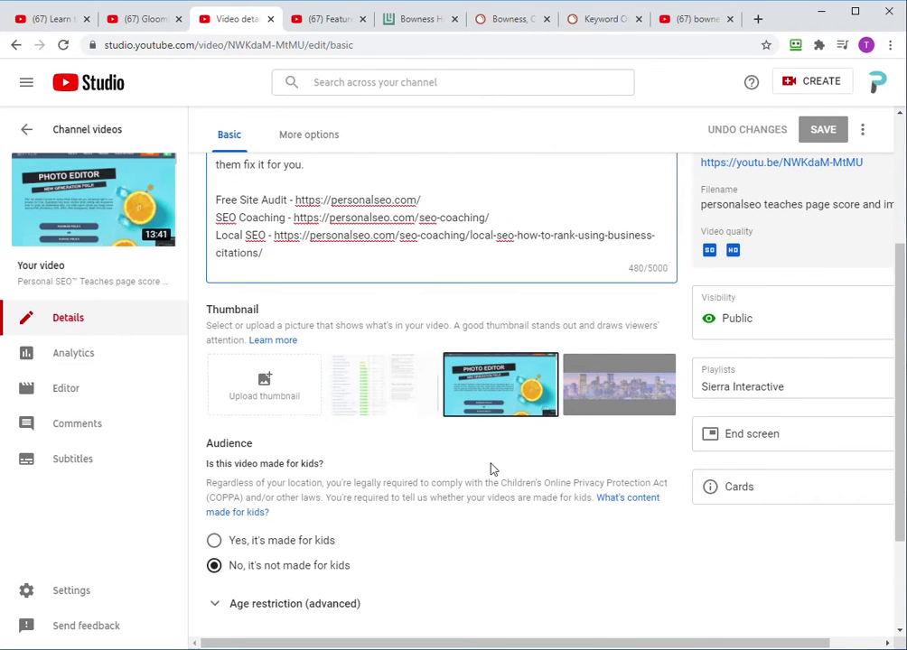
scroll(490, 469, "down", 2)
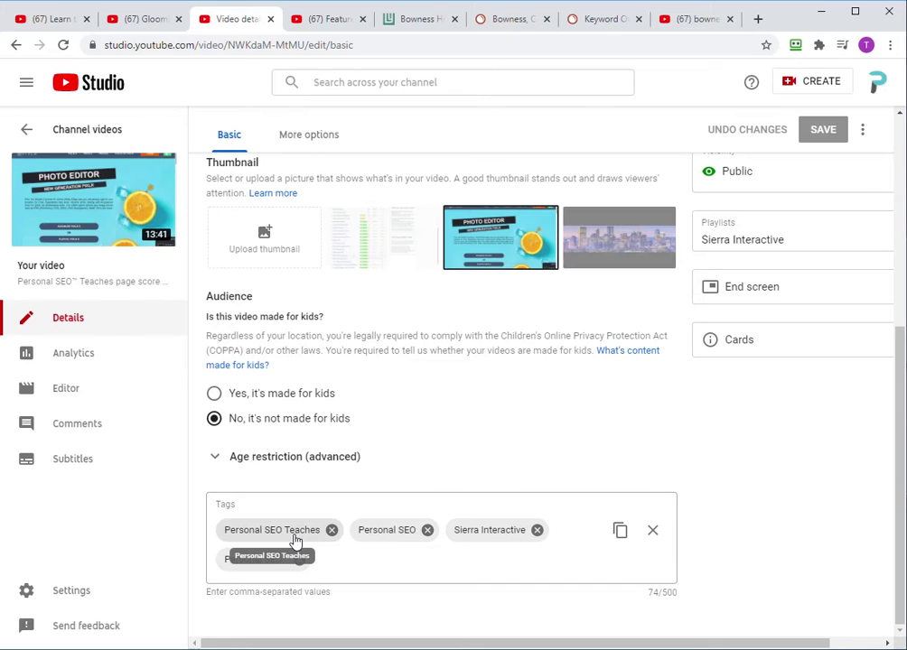
scroll(371, 453, "up", 8)
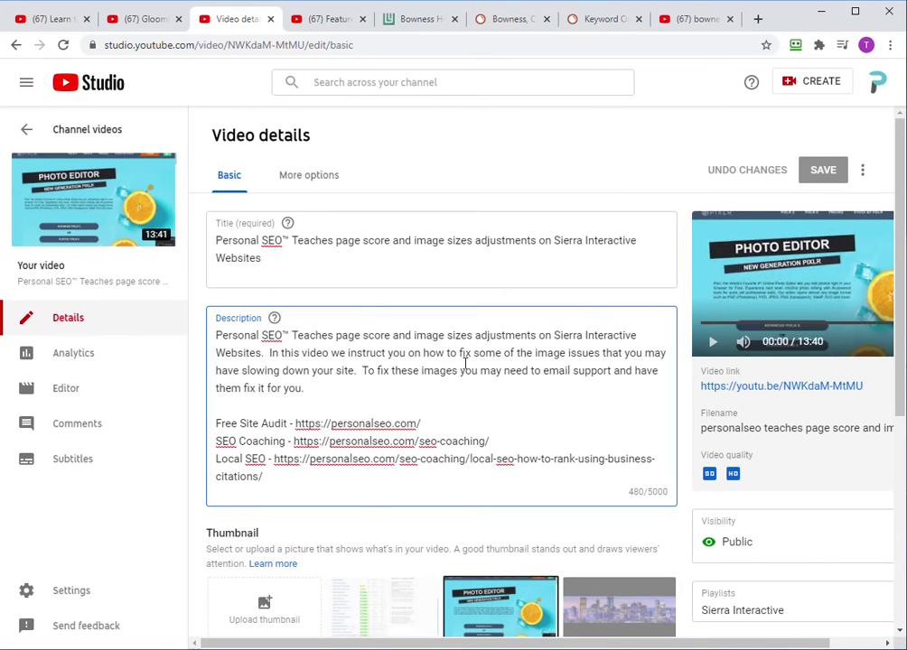
scroll(404, 433, "down", 3)
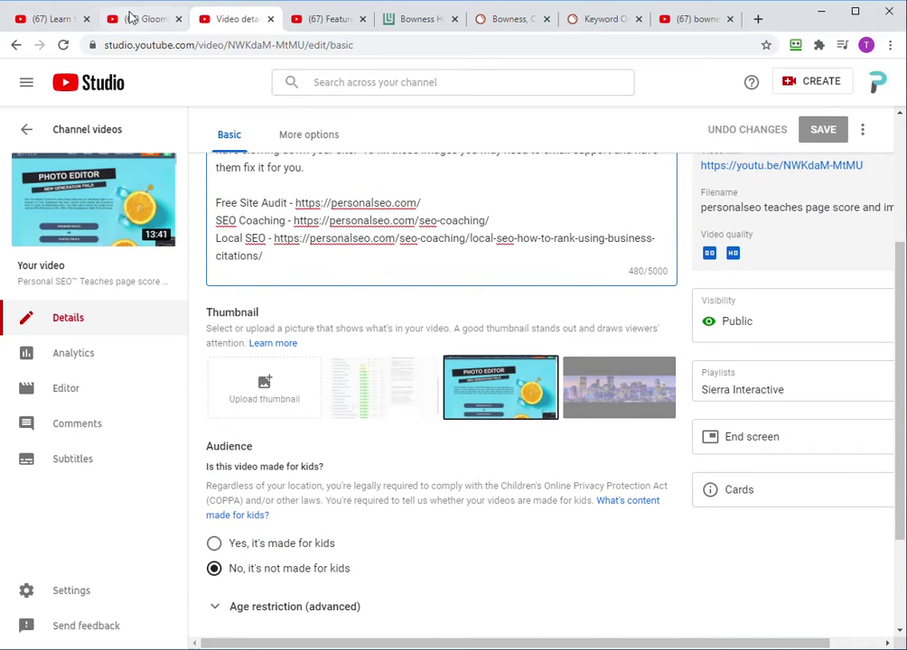
Examine the Shut Up & Sit Down Gloomhaven review's title and description links, highlighting the text from the title downward.
left_click(165, 25)
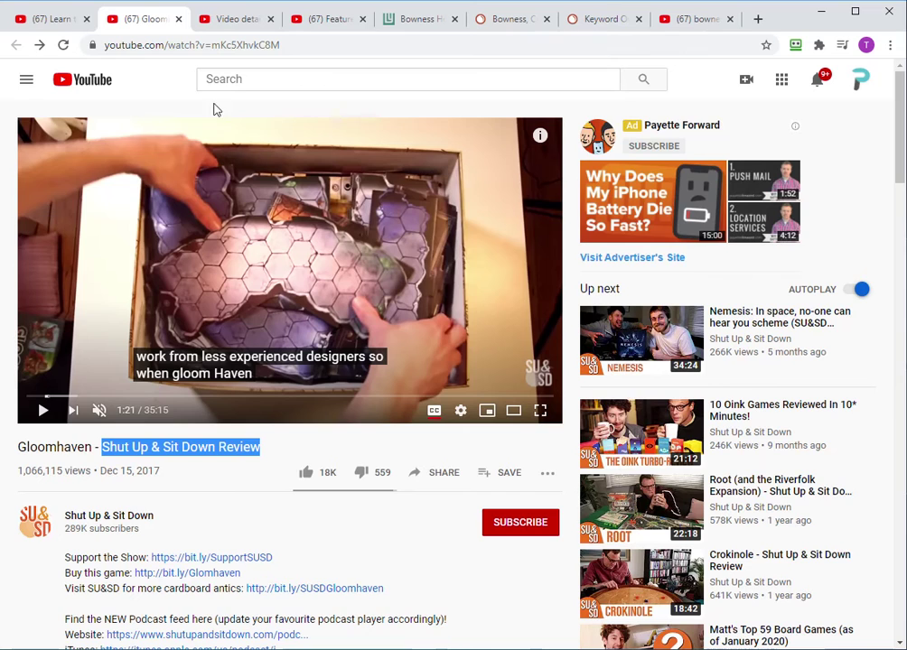
left_click(49, 25)
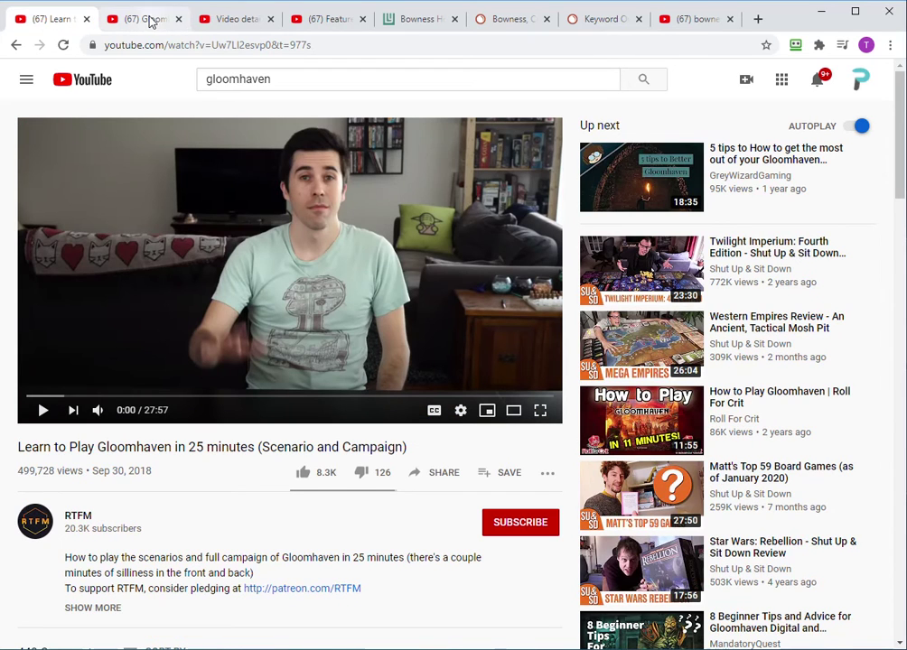
left_click(141, 22)
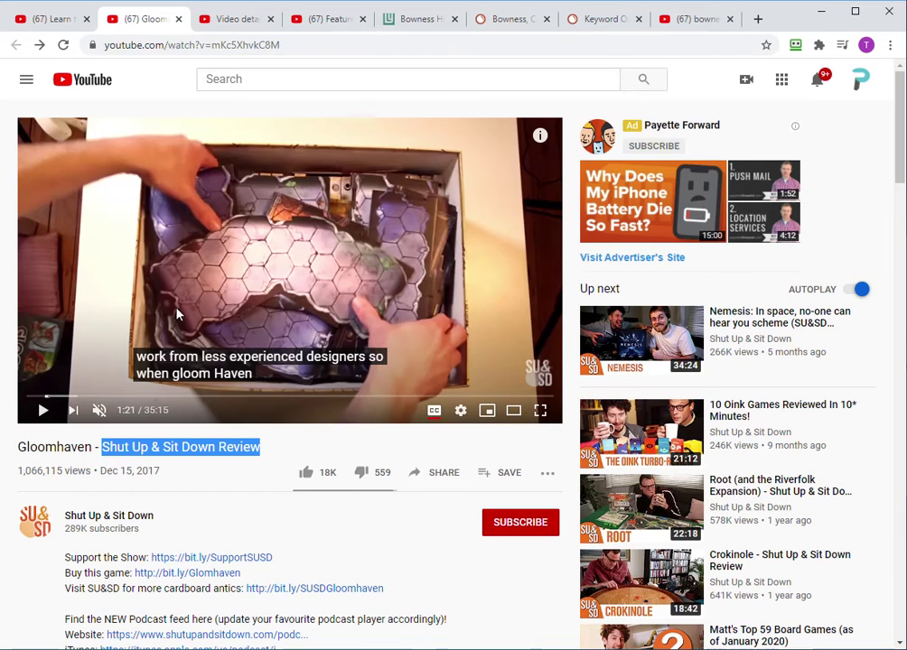
scroll(211, 408, "down", 3)
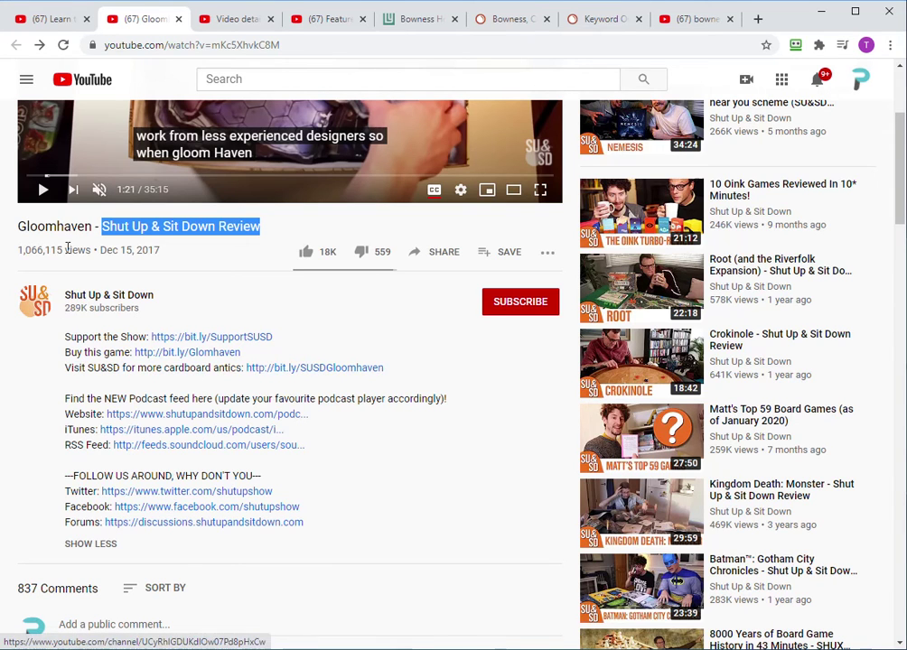
left_click_drag(71, 226, 172, 643)
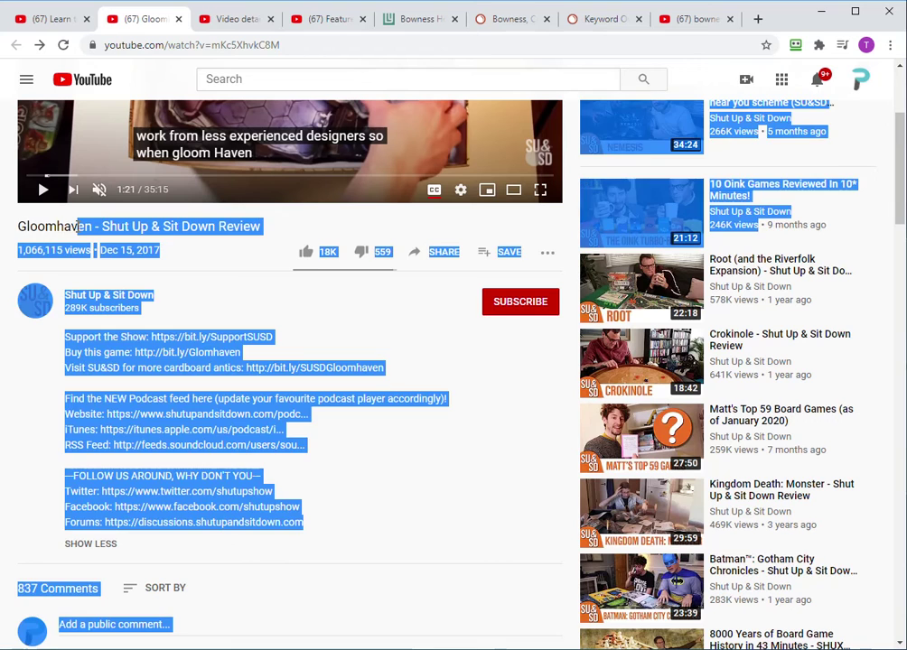
left_click(207, 310)
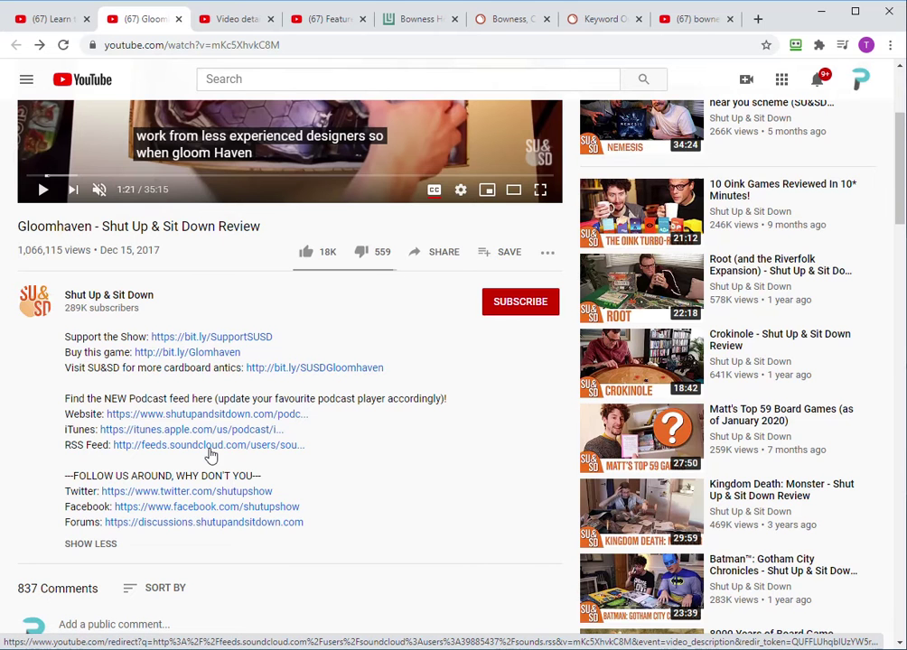
Compare the title and description of RTFM's Learn to Play Gloomhaven video with those of the Shut Up & Sit Down review.
left_click(57, 20)
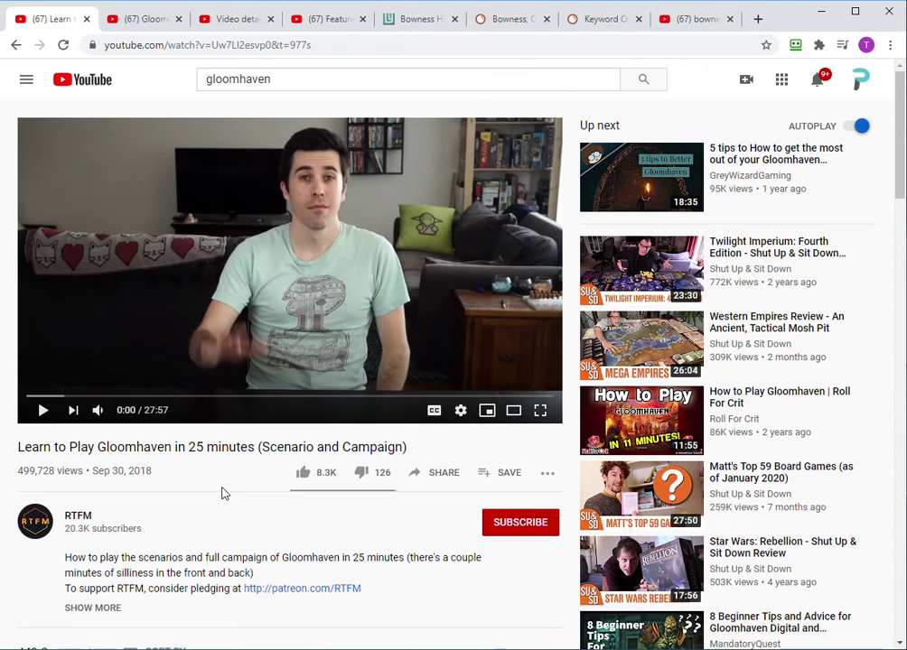
scroll(227, 487, "down", 5)
scroll(246, 422, "up", 3)
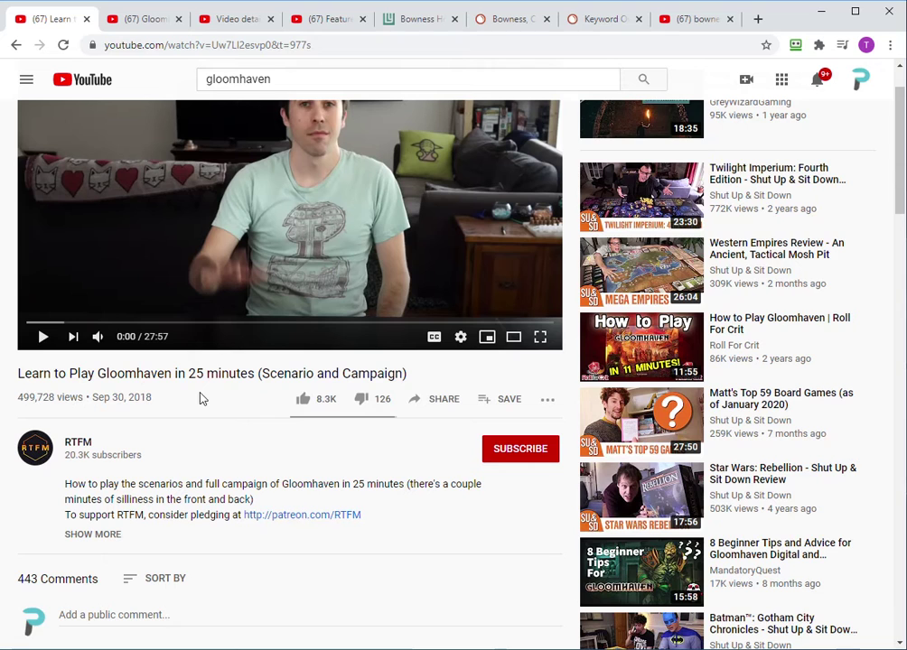
left_click(144, 19)
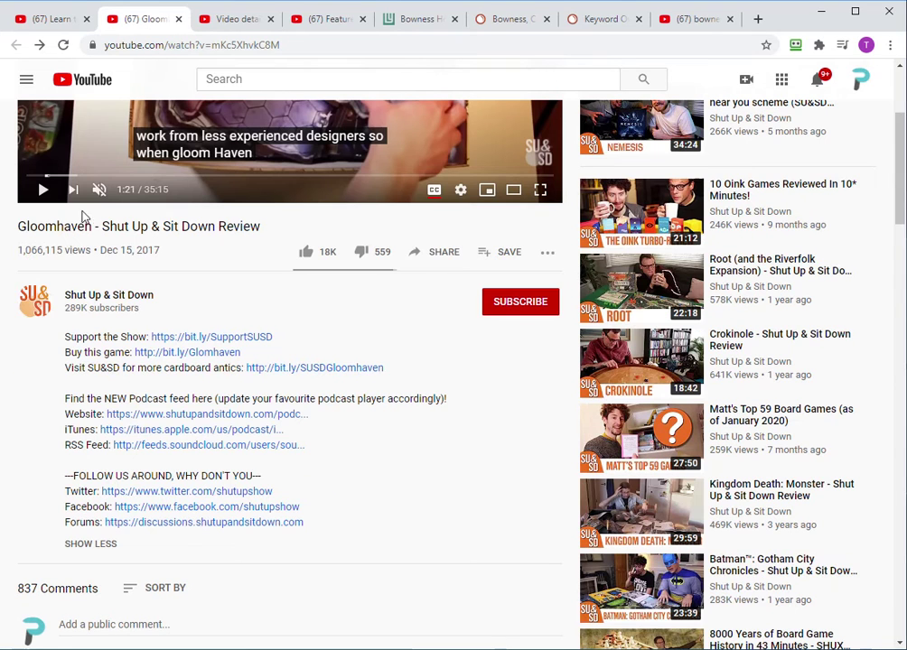
scroll(234, 295, "up", 5)
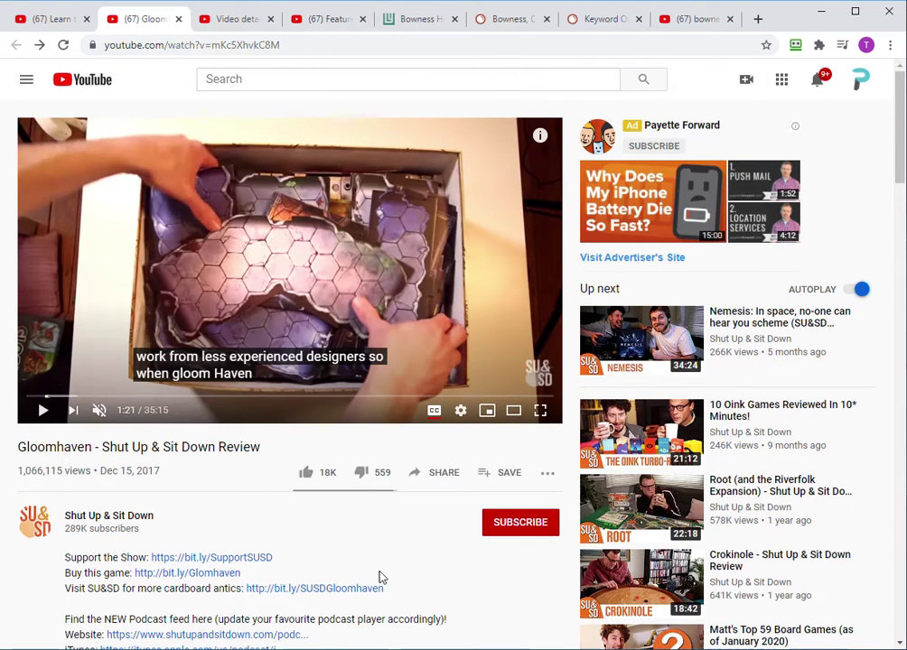
left_click(59, 18)
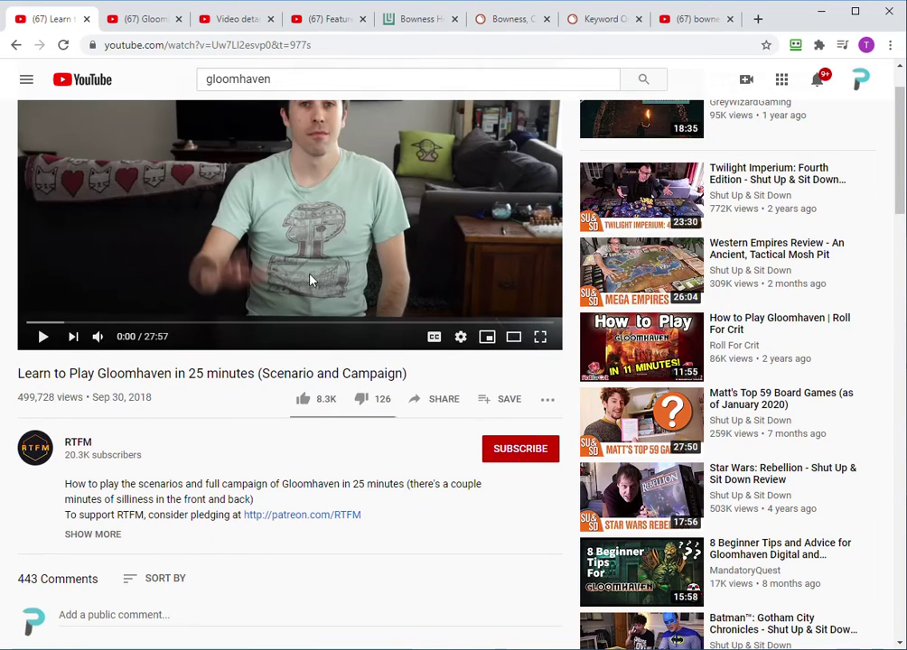
Expand the full description of RTFM's Learn to Play Gloomhaven video and compare its opening sentence with the title, highlighting the repeated wording.
scroll(287, 285, "down", 2)
scroll(285, 285, "up", 3)
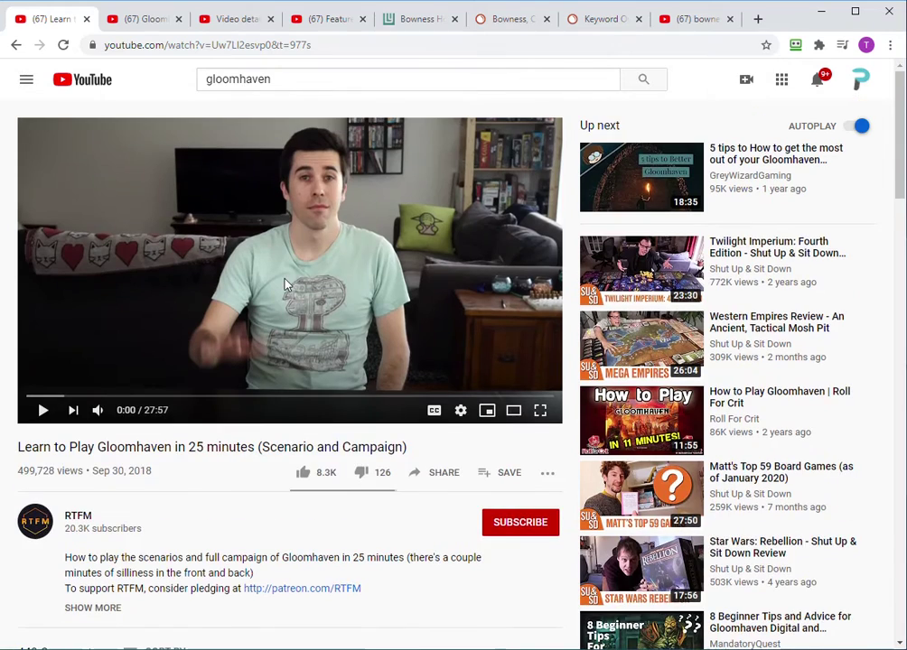
scroll(286, 285, "down", 1)
left_click(93, 534)
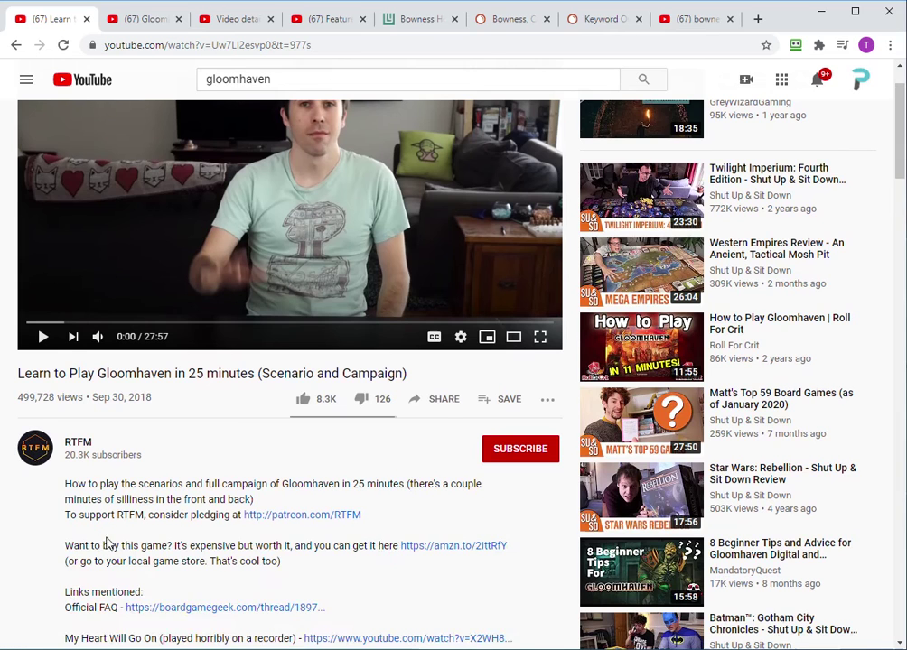
scroll(112, 542, "down", 2)
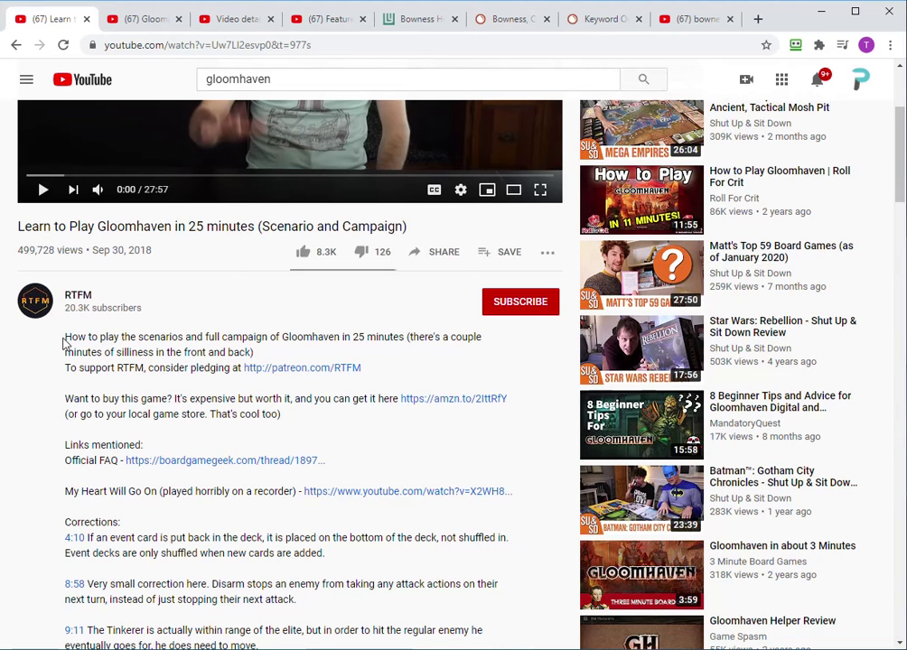
left_click_drag(65, 344, 320, 343)
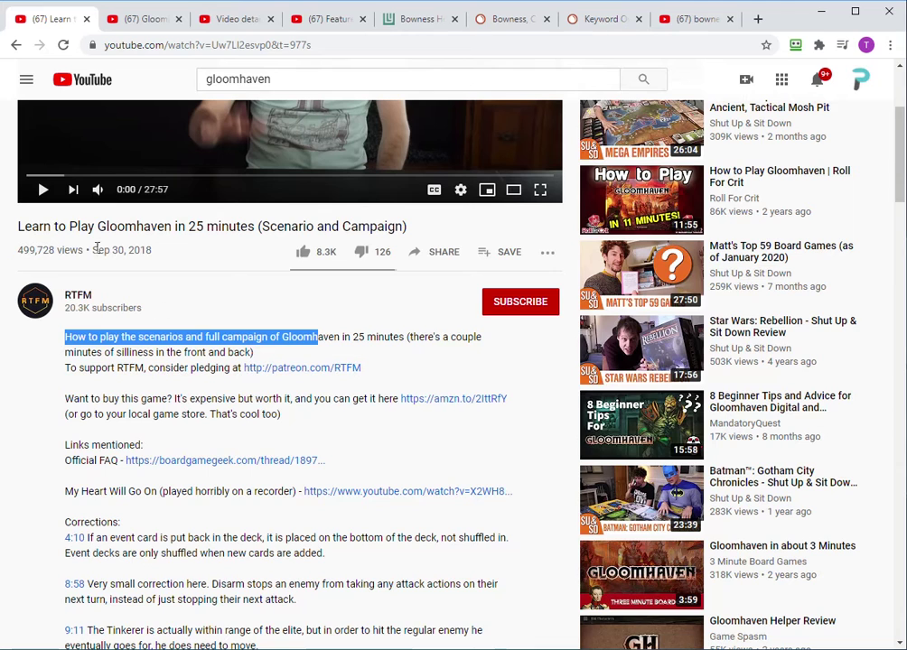
left_click(116, 342)
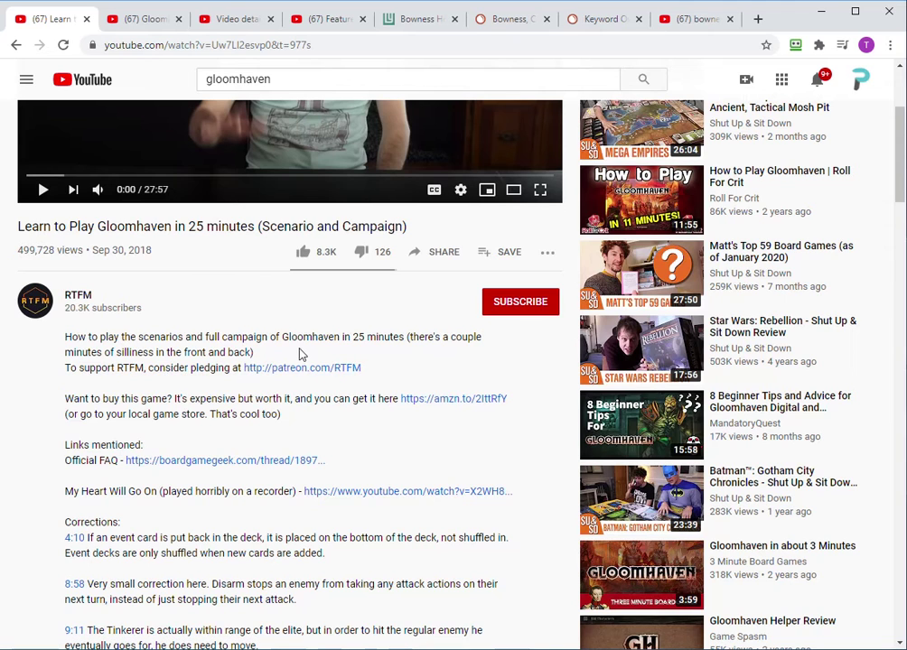
Open the description's Official FAQ link in a separate tab, skim the BoardGameGeek thread's introduction and return to the video.
right_click(204, 468)
left_click(262, 473)
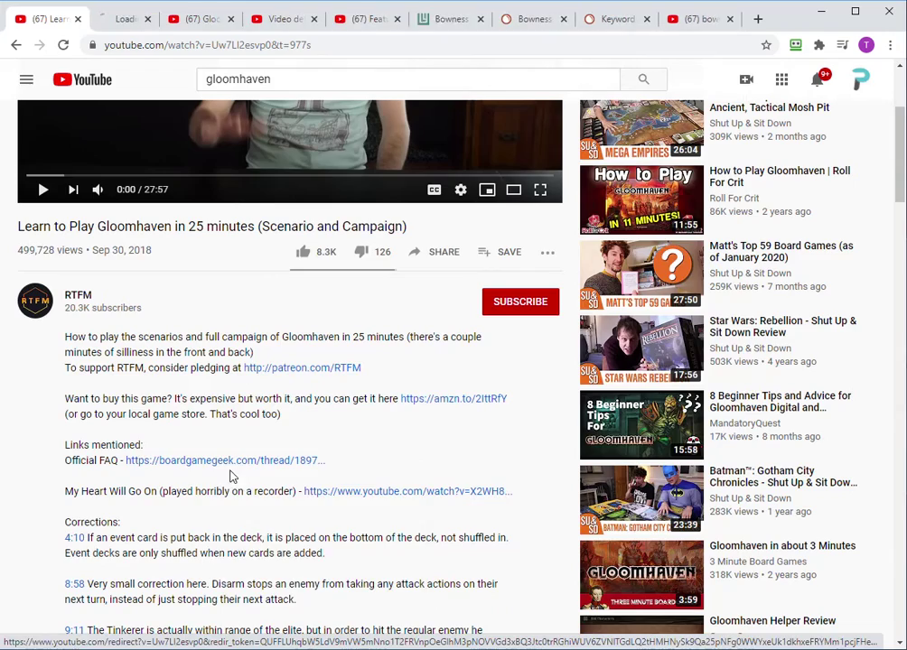
left_click(127, 19)
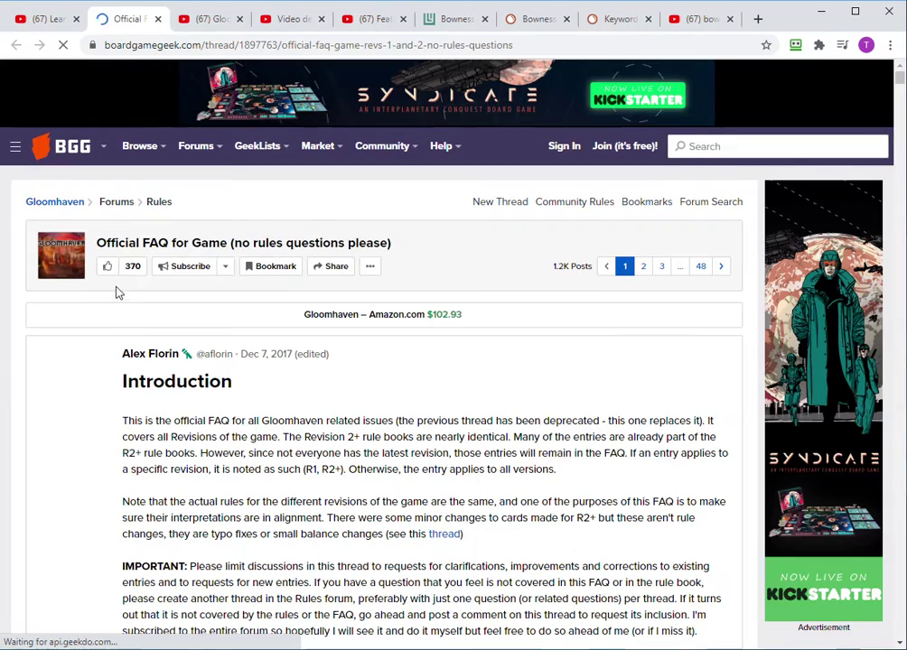
scroll(271, 438, "down", 3)
scroll(279, 442, "down", 1)
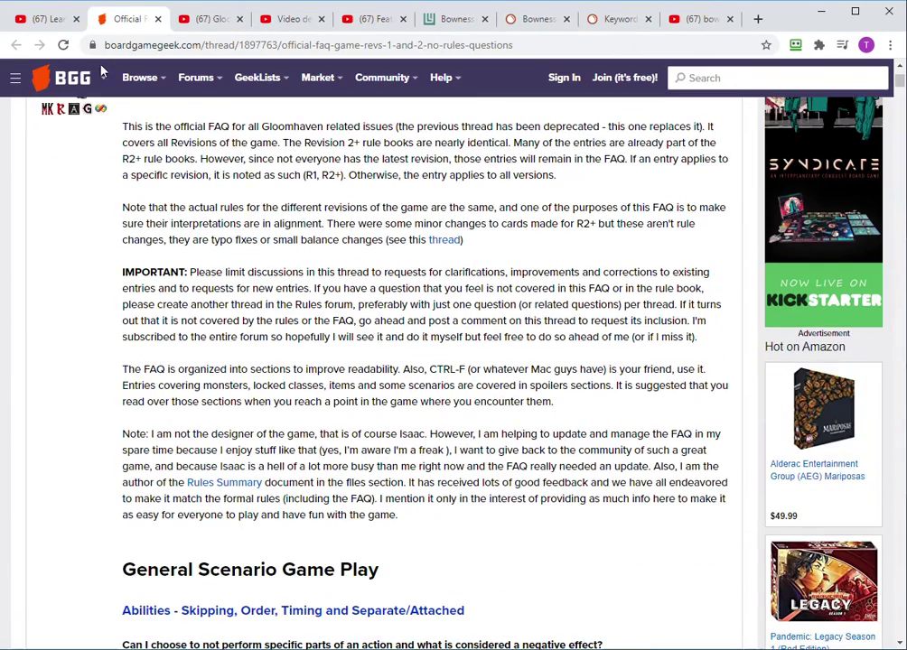
left_click(50, 19)
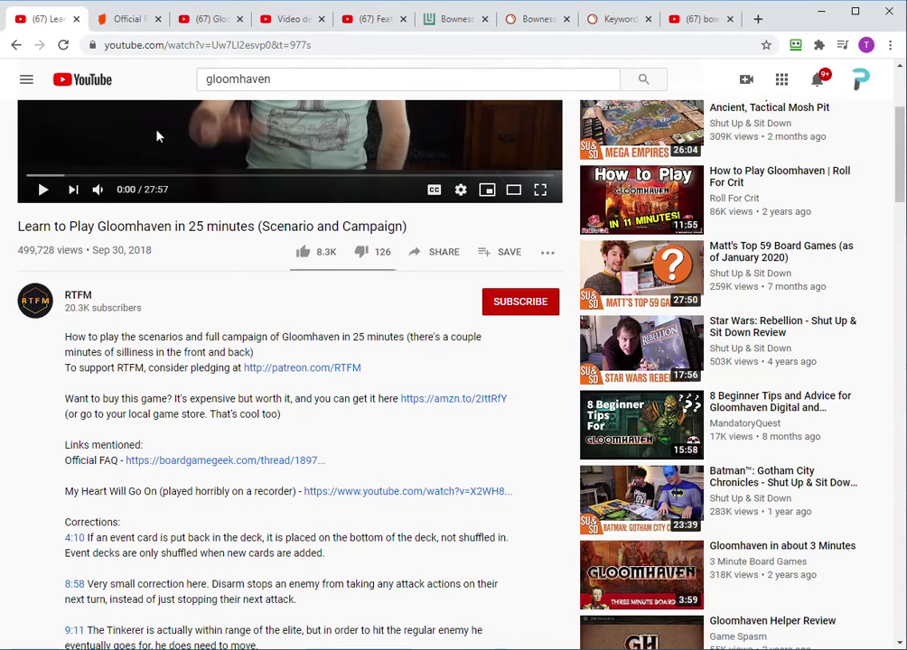
Examine the BoardGameGeek FAQ's questions and answers on abilities, card examples and the active area.
left_click(127, 21)
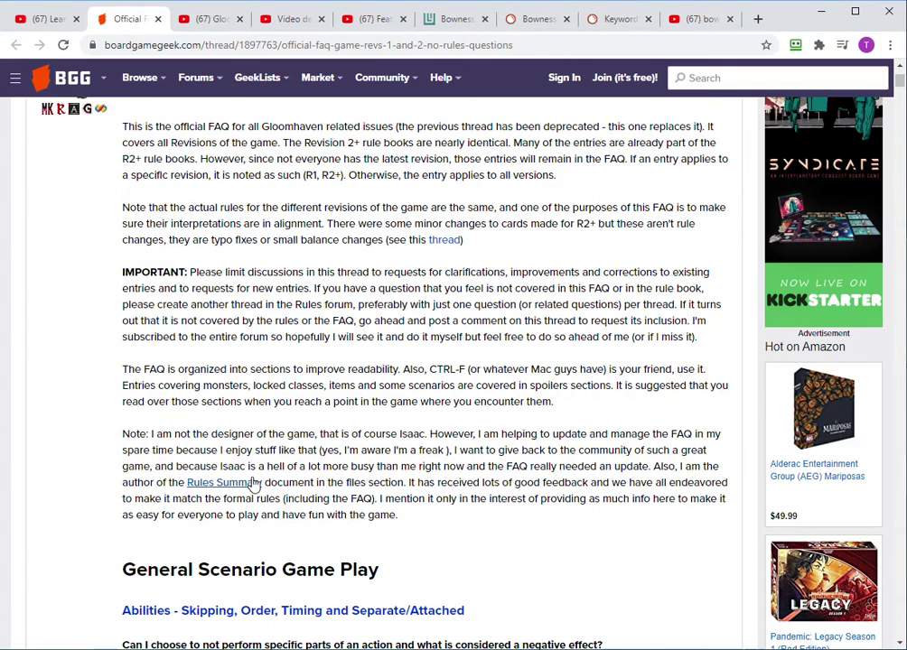
scroll(253, 482, "down", 6)
scroll(324, 477, "down", 6)
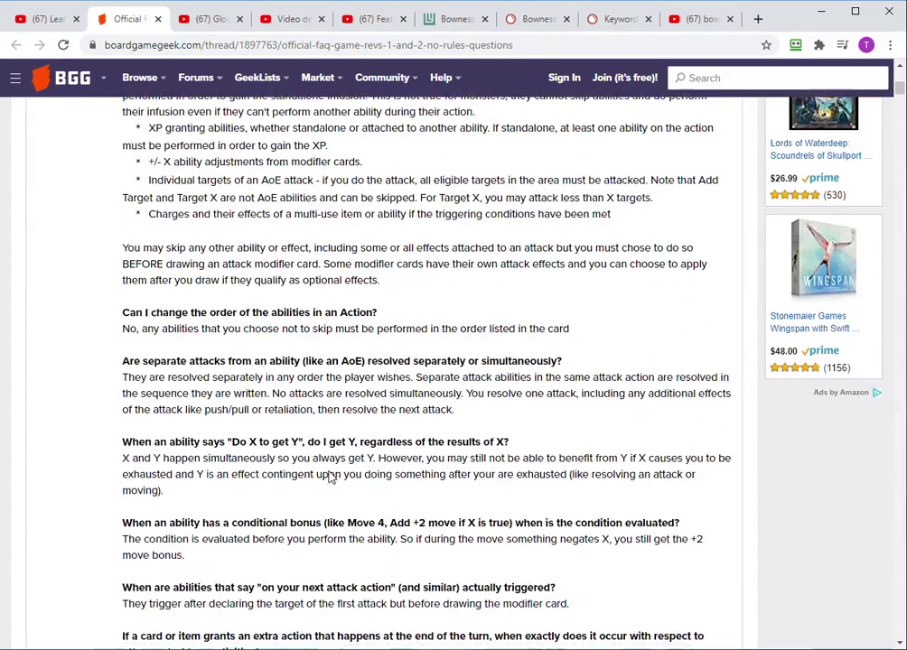
scroll(339, 443, "down", 6)
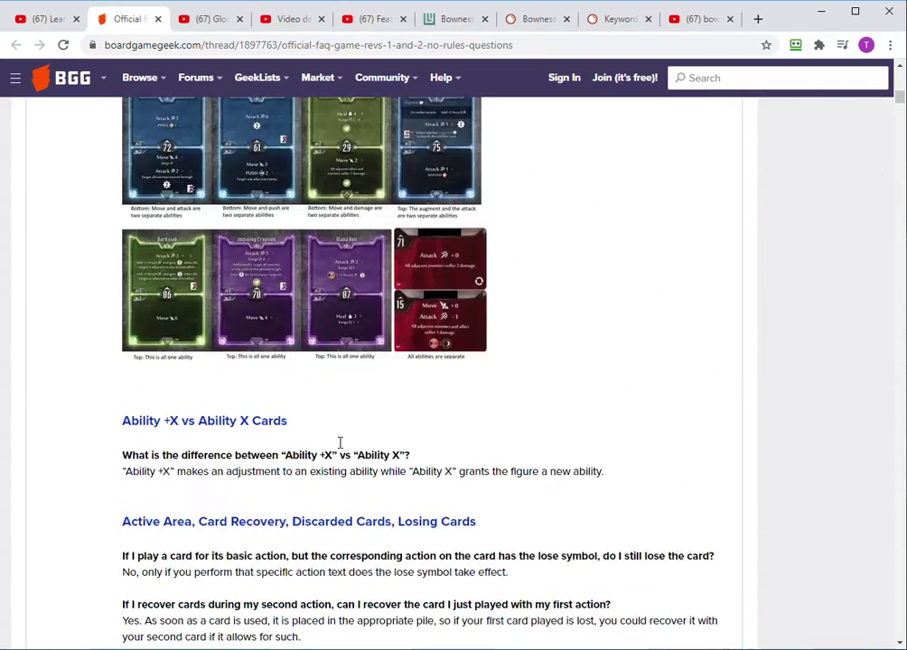
scroll(339, 445, "down", 5)
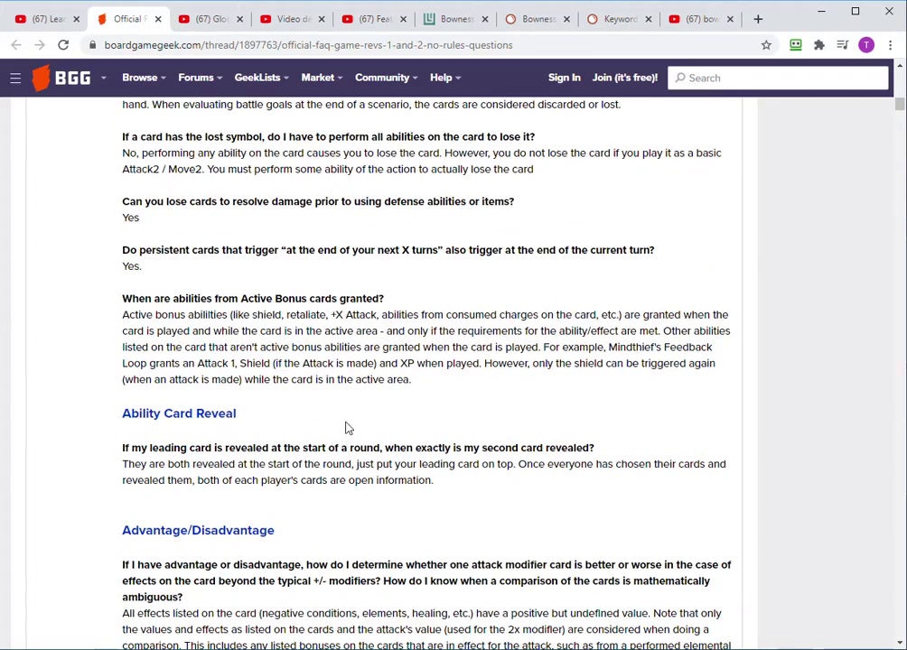
scroll(344, 433, "down", 10)
scroll(371, 397, "up", 15)
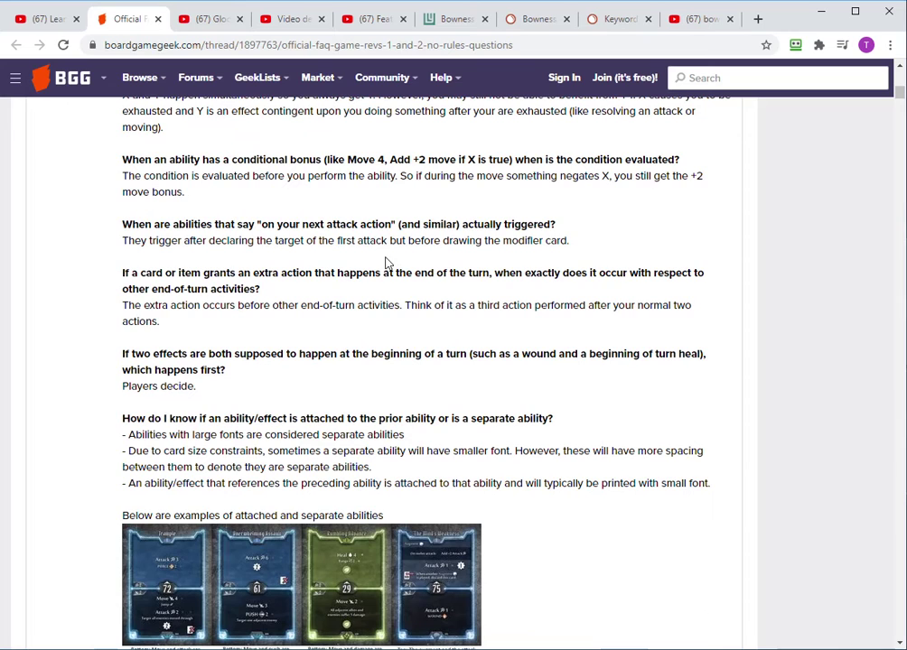
Revisit the FAQ link in the video description, and skim the thread's further sections on components, line of sight and scenario completion.
left_click(50, 19)
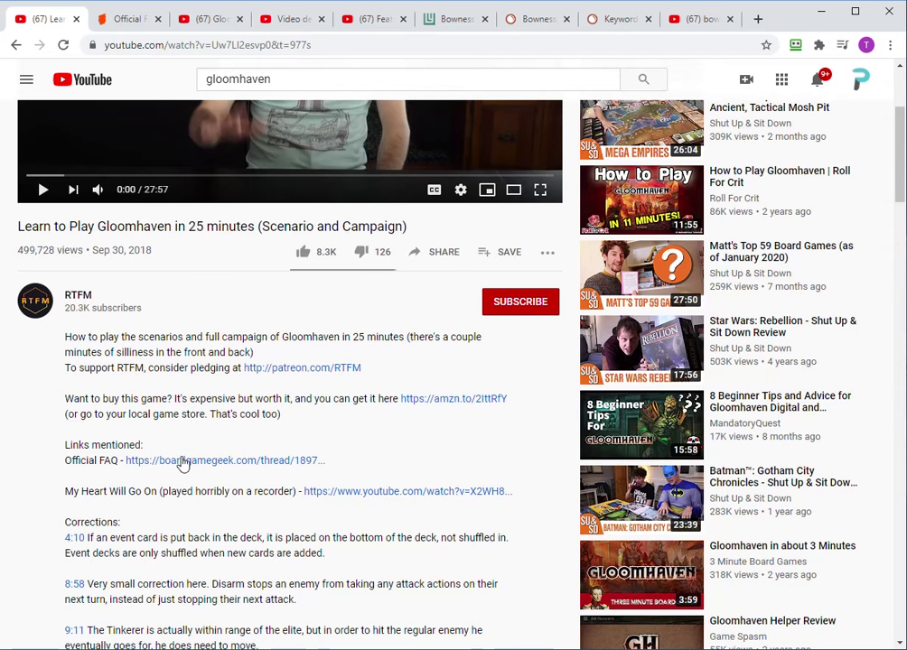
left_click(113, 19)
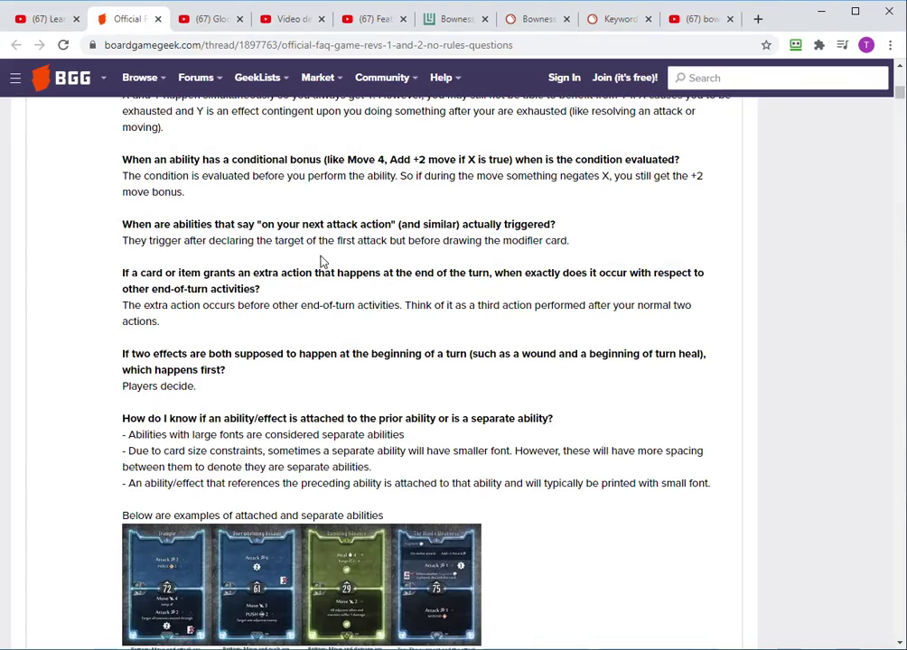
scroll(404, 340, "down", 15)
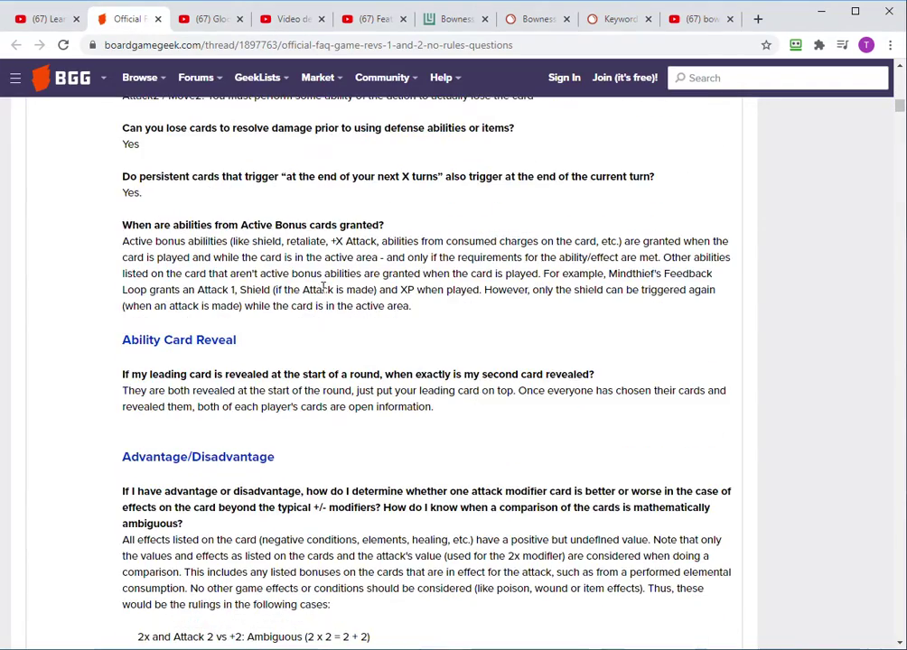
scroll(303, 273, "down", 4)
scroll(417, 400, "down", 20)
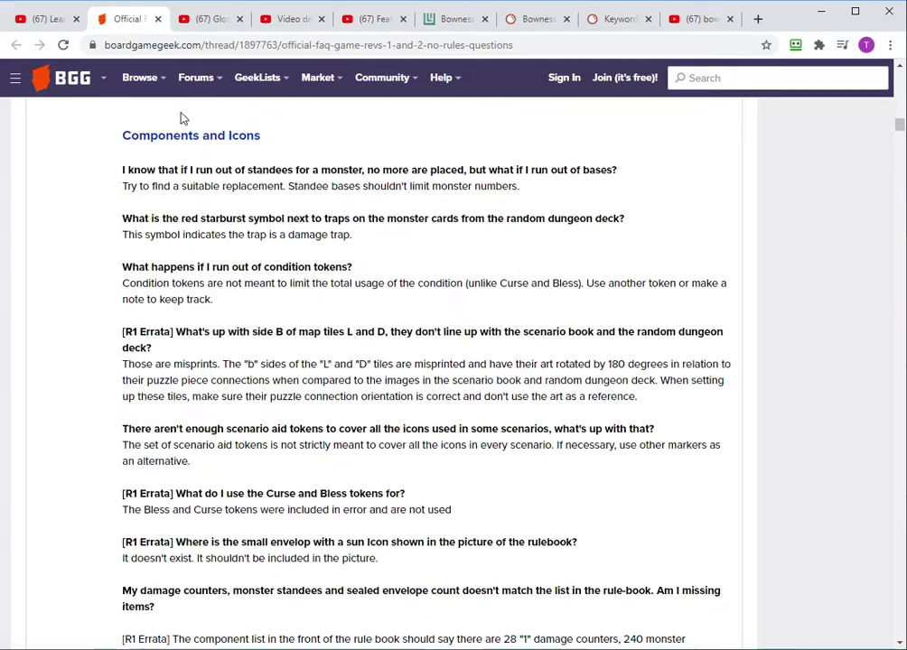
scroll(243, 357, "down", 5)
scroll(250, 353, "up", 6)
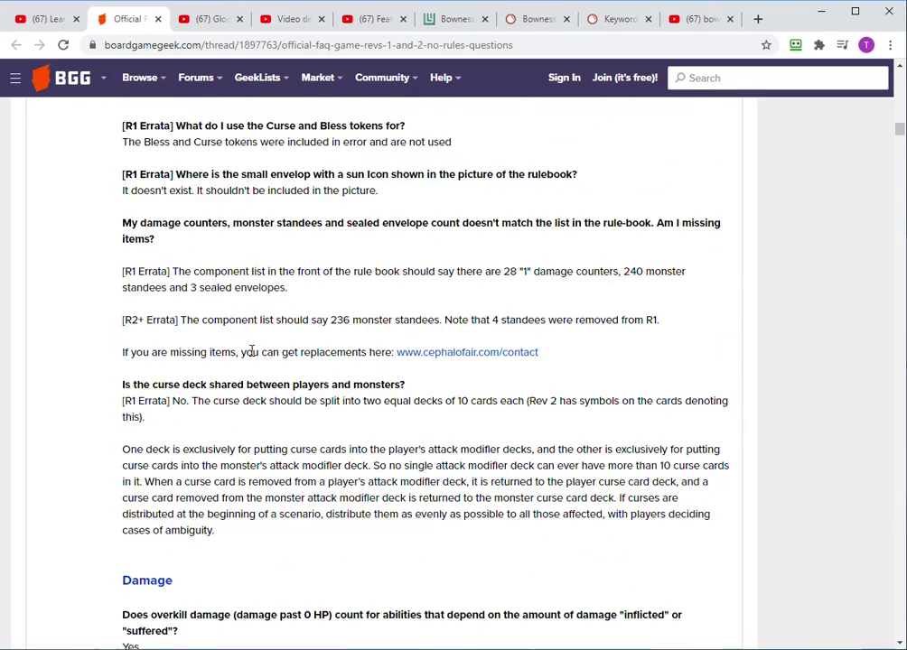
scroll(251, 353, "down", 7)
scroll(255, 354, "down", 20)
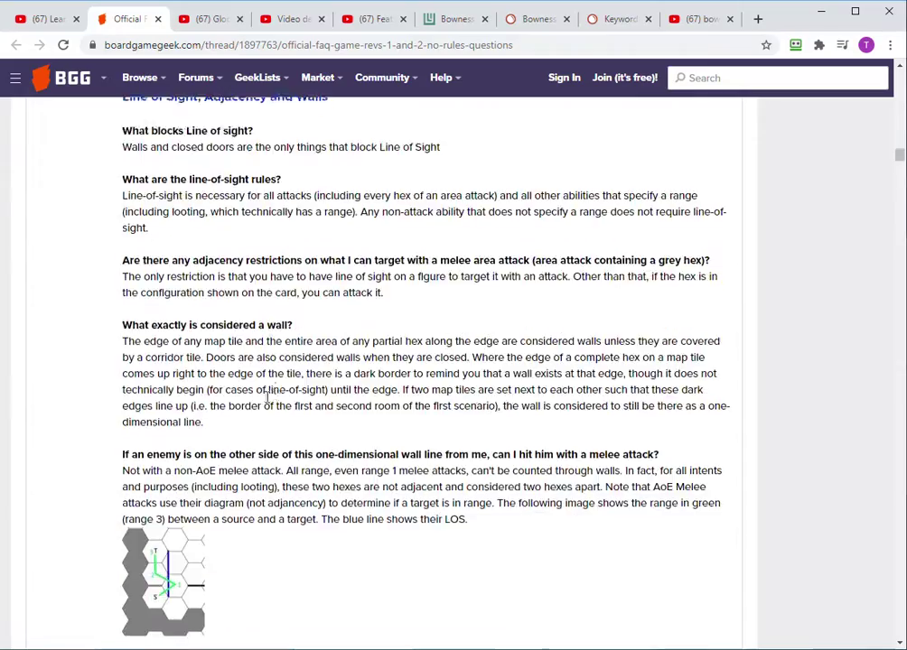
scroll(274, 385, "down", 20)
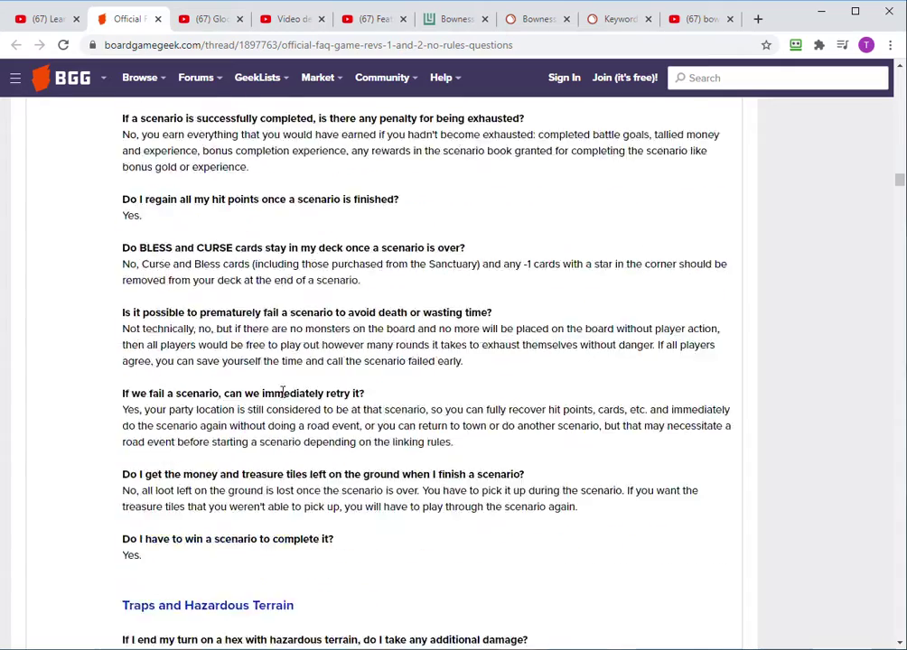
scroll(283, 395, "down", 20)
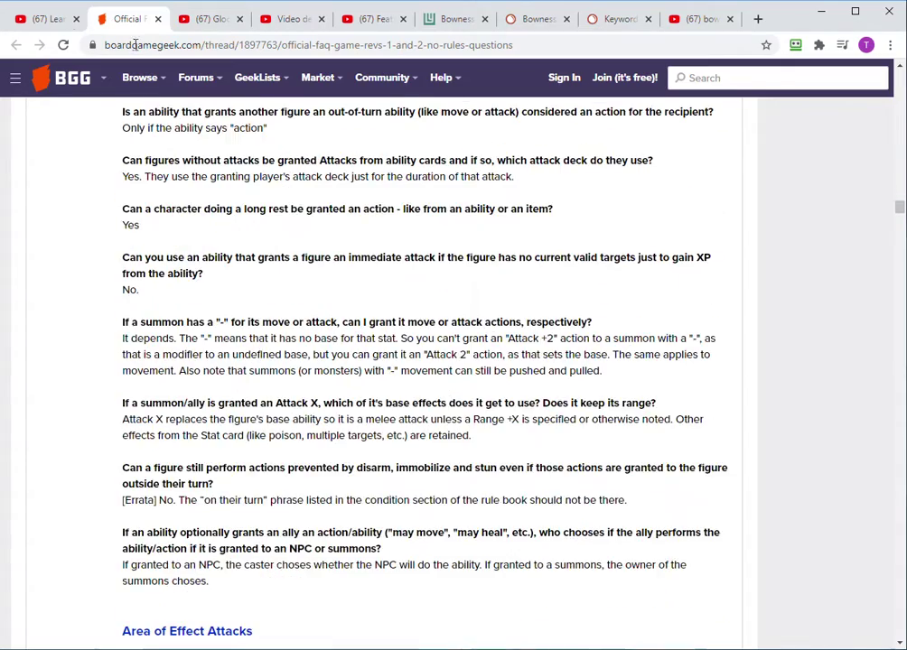
Review the rest of the RTFM description, highlighting the My Heart Will Go On line and reading the corrections and timestamped chapter list.
left_click(39, 19)
scroll(178, 331, "down", 2)
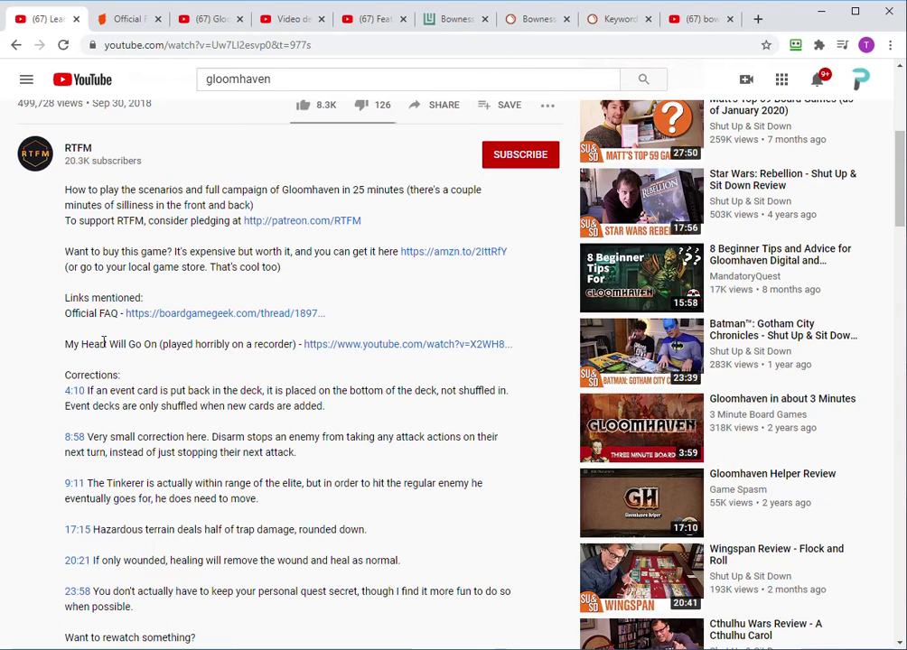
left_click_drag(104, 343, 252, 347)
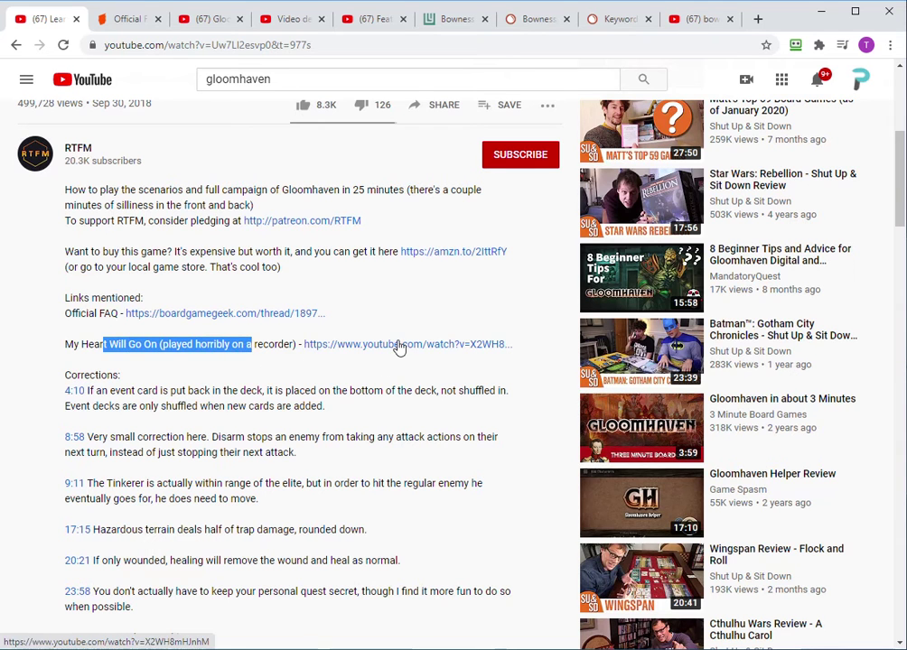
scroll(220, 409, "down", 2)
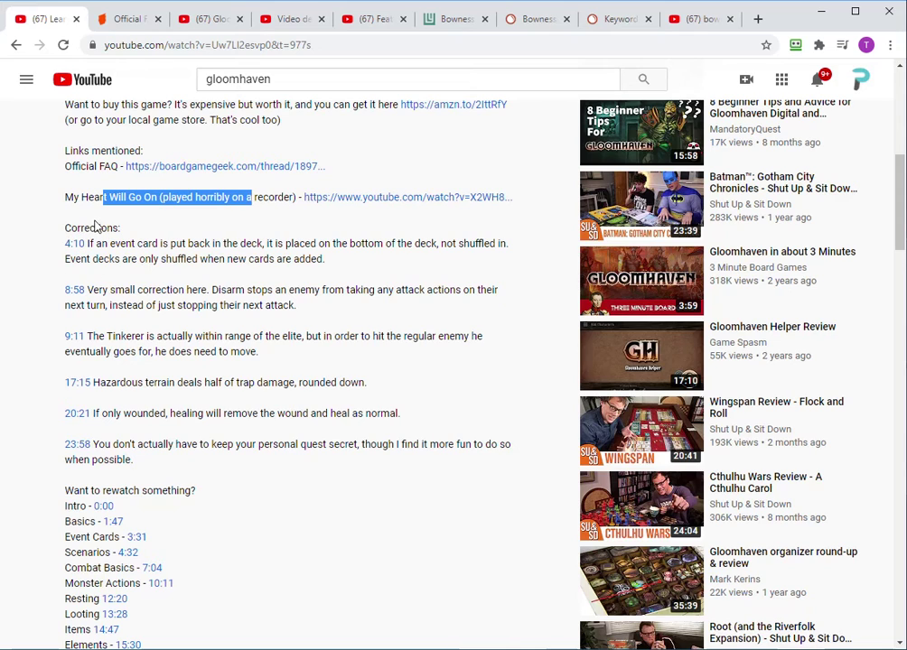
scroll(91, 380, "down", 2)
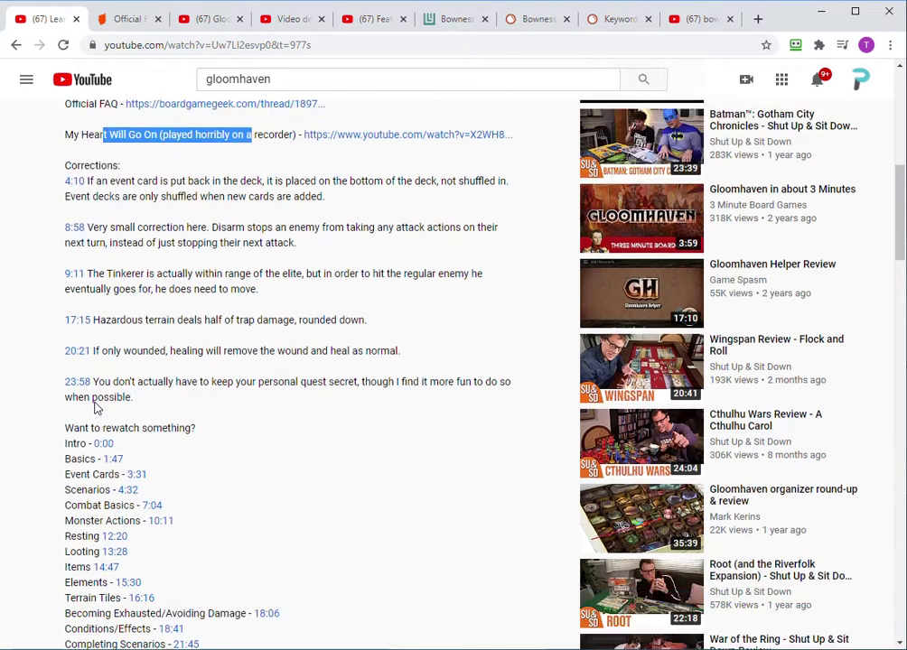
scroll(95, 398, "up", 3)
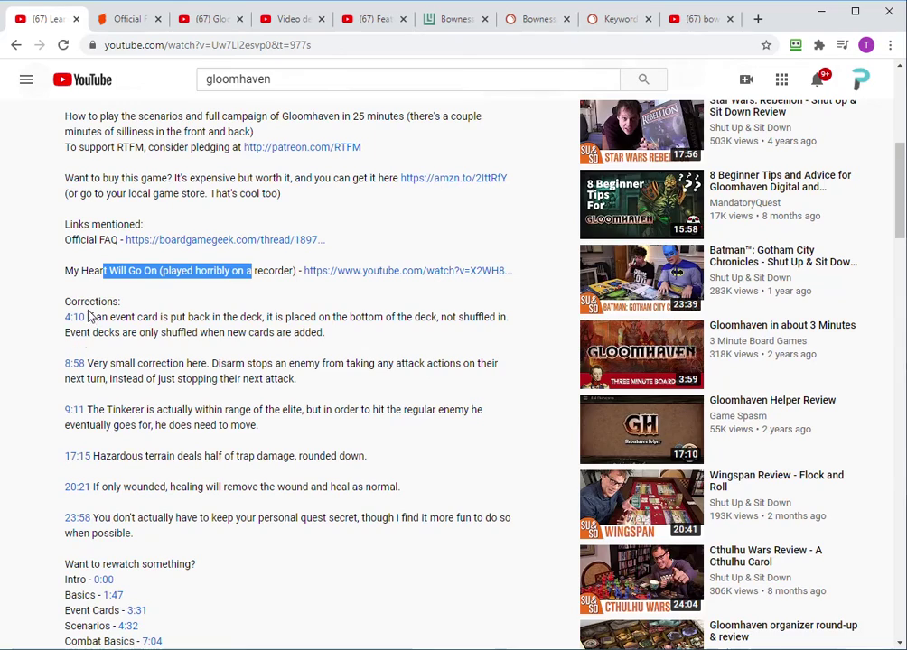
scroll(105, 468, "down", 3)
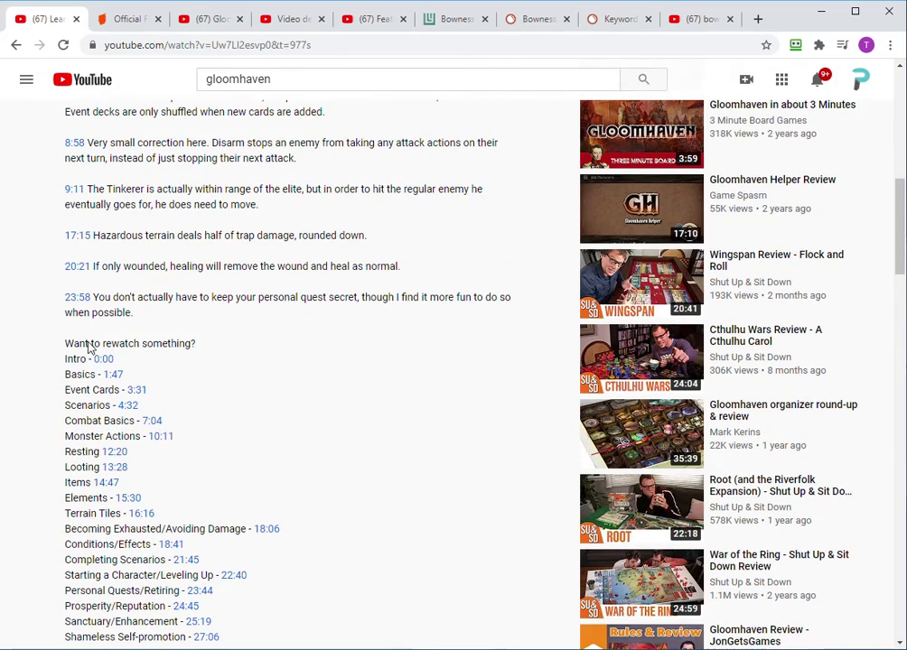
scroll(108, 365, "down", 3)
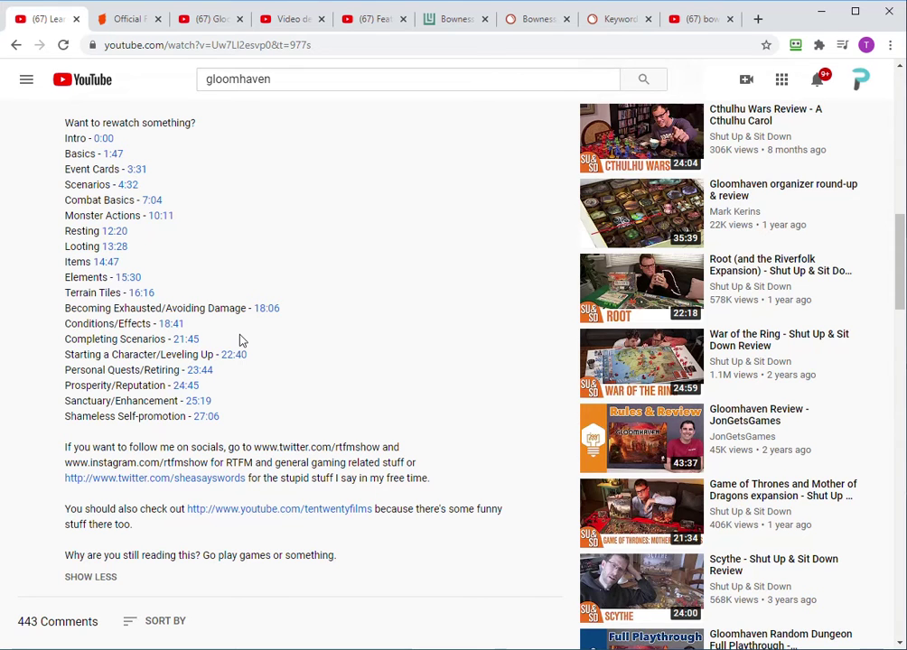
Glance at the Bowness homes for sale page, and recheck the RTFM description's links, corrections, timestamps and social media closing.
left_click(446, 19)
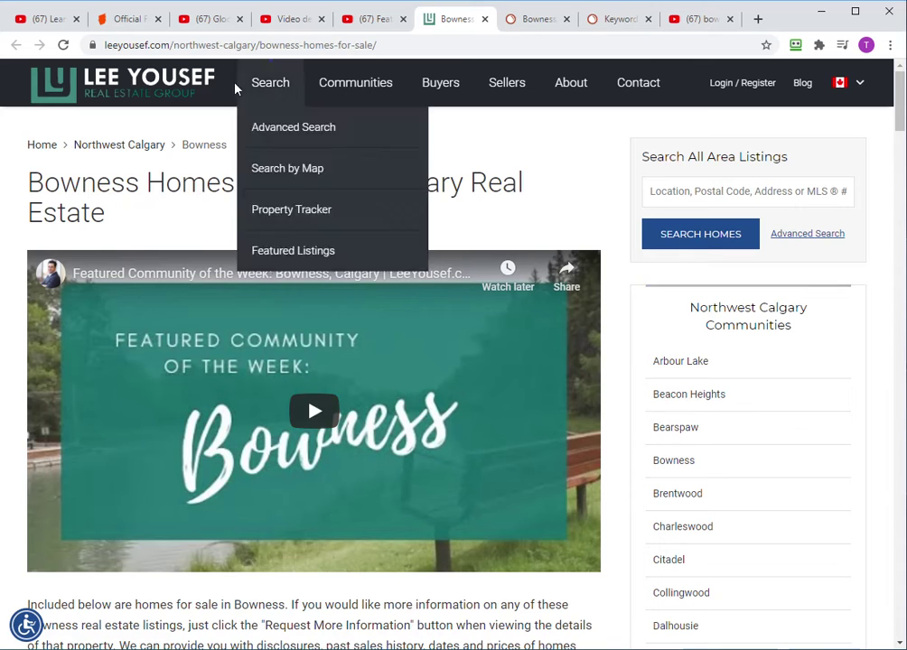
left_click(54, 20)
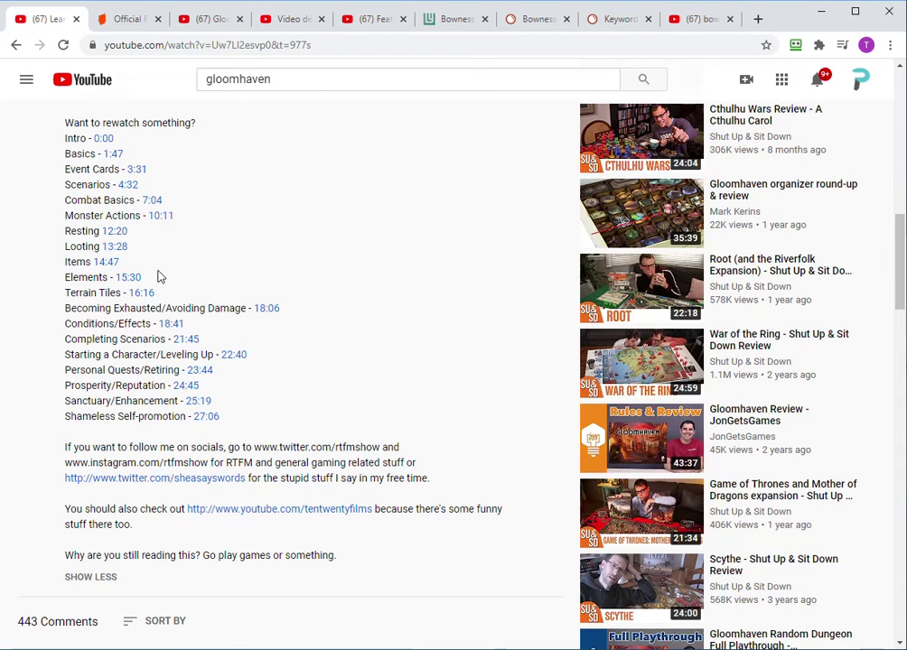
scroll(158, 384, "down", 3)
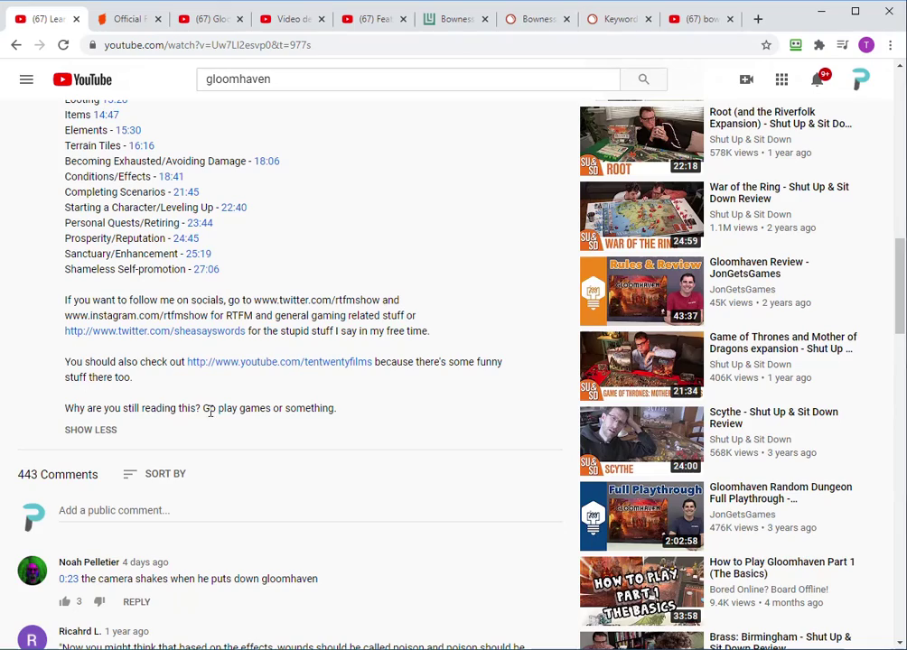
scroll(206, 435, "up", 10)
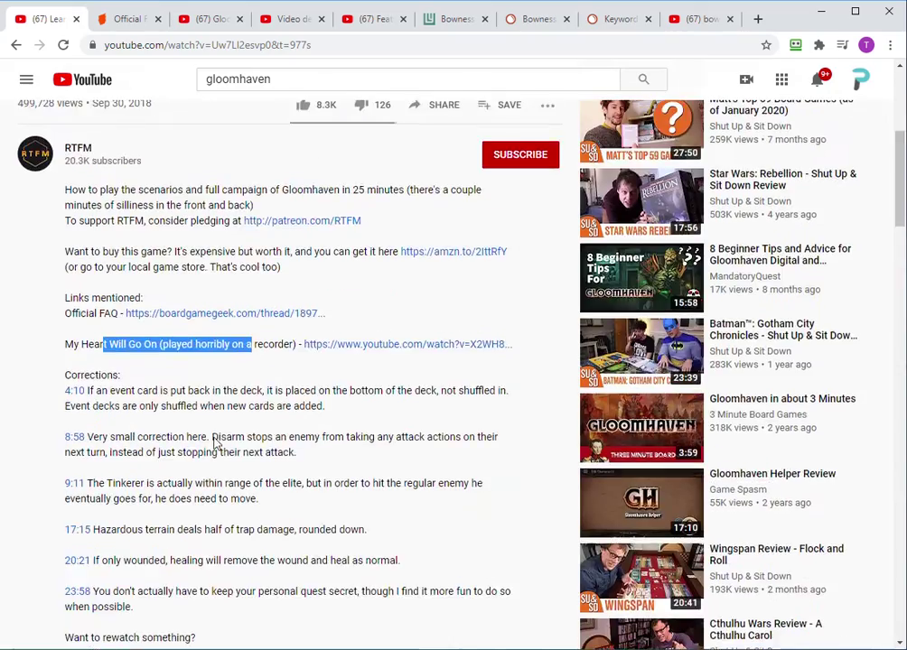
scroll(178, 480, "down", 2)
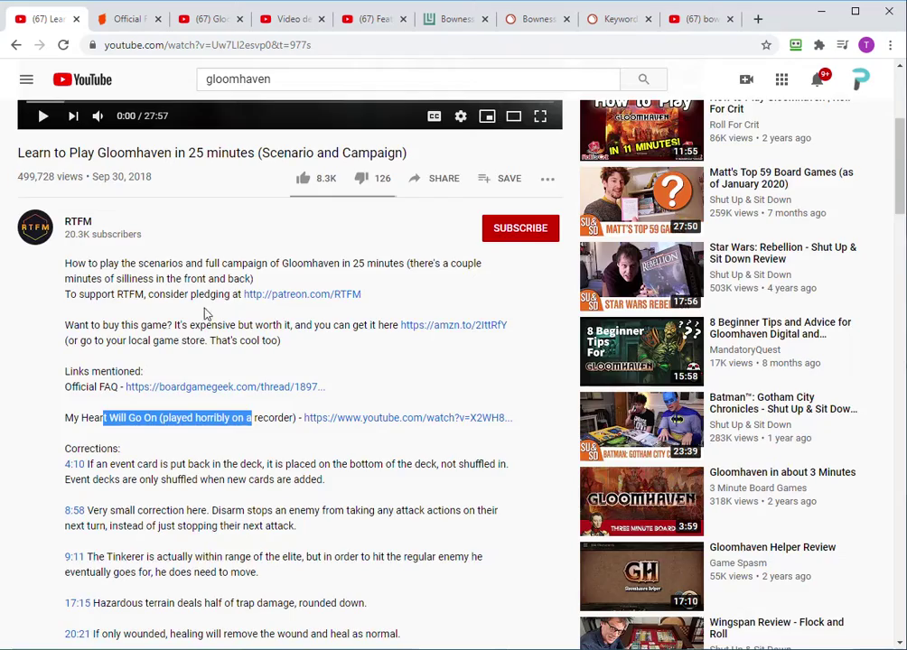
scroll(259, 448, "down", 8)
scroll(262, 449, "up", 7)
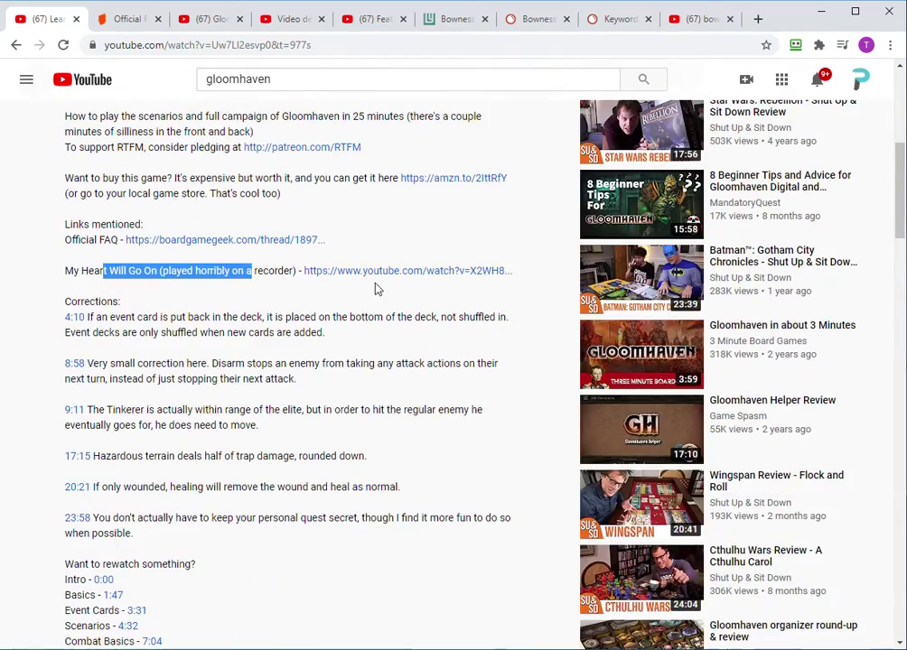
Reread the RTFM video description from its links through the timestamps and closing, highlighting the entire text.
scroll(377, 289, "up", 2)
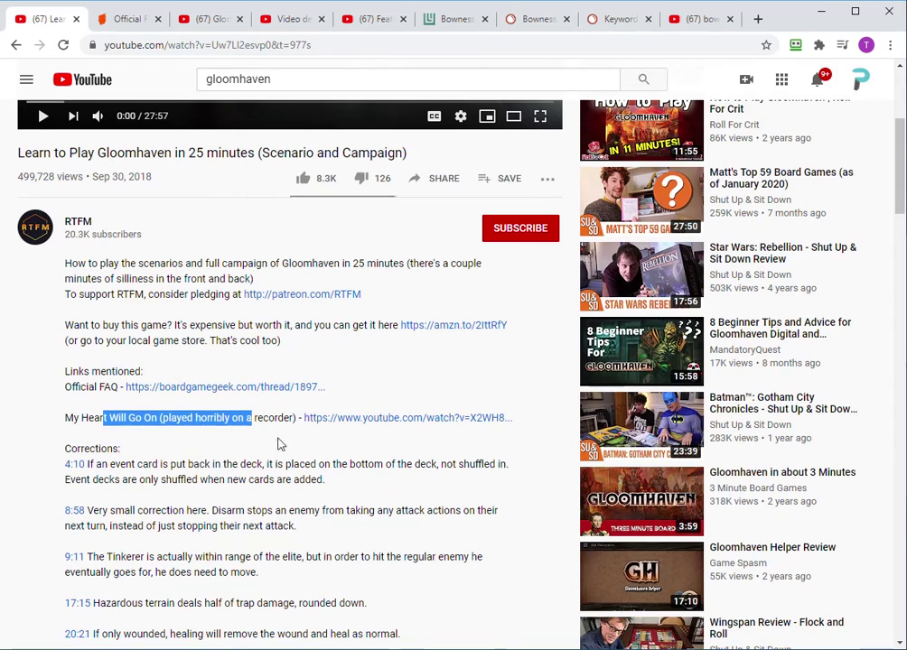
left_click(276, 532)
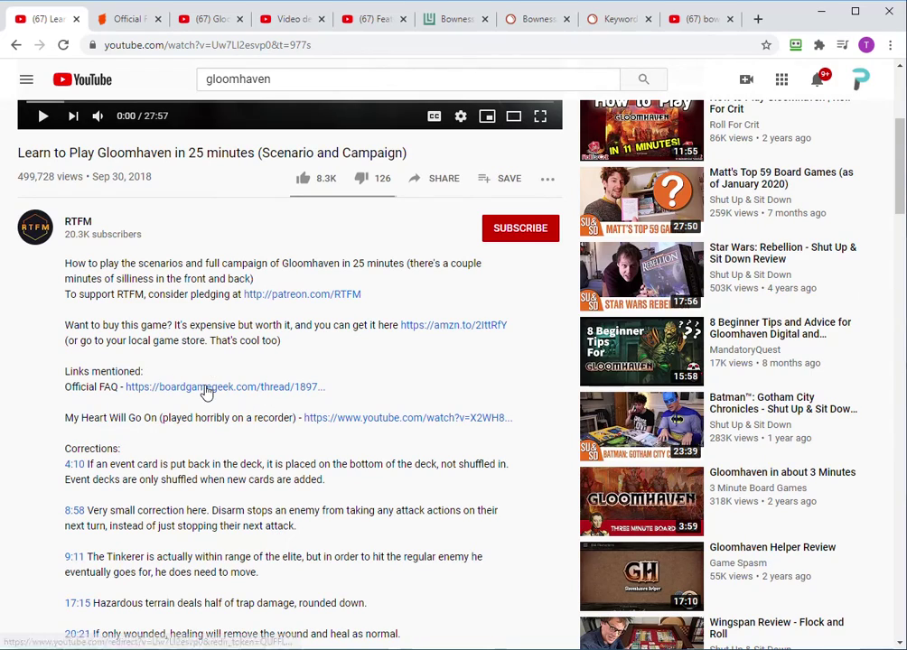
scroll(206, 390, "down", 3)
scroll(200, 400, "down", 4)
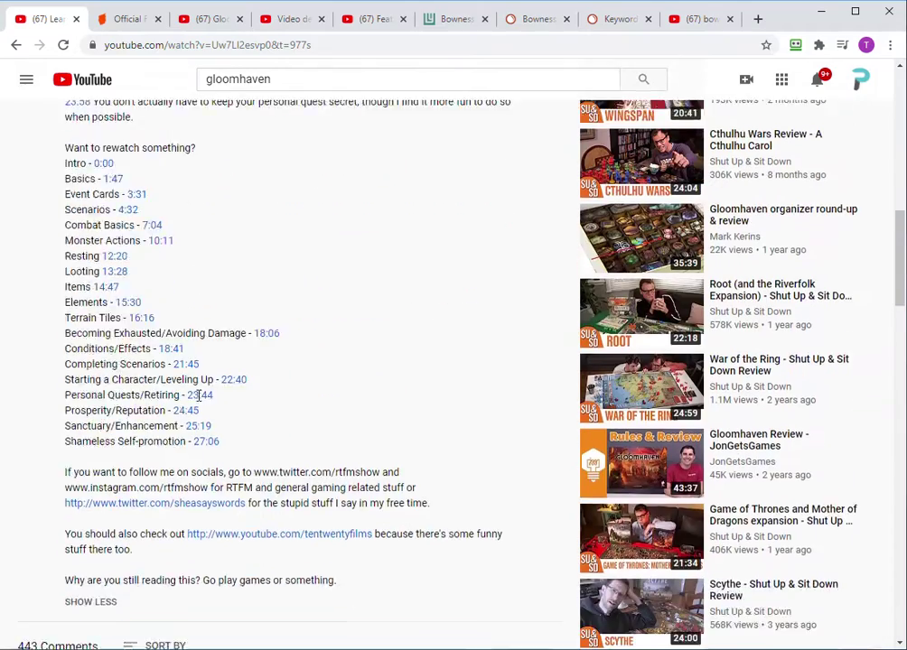
left_click_drag(343, 576, 60, 339)
scroll(162, 417, "up", 5)
scroll(123, 322, "up", 3)
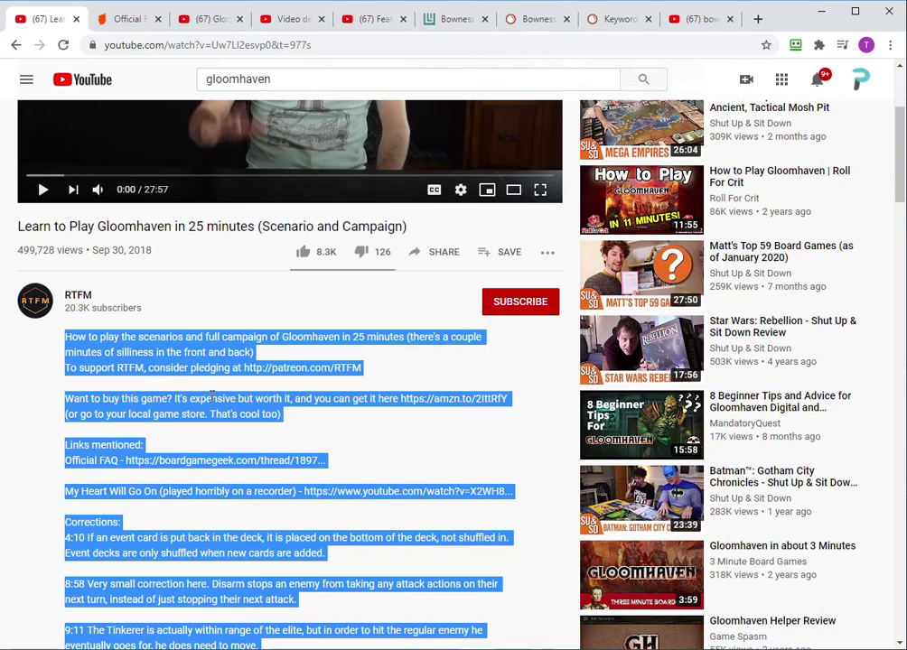
scroll(203, 399, "down", 2)
Highlight the Learn to Play Gloomhaven in 25 minutes part of the title, and recheck the description's opening words and corrections.
scroll(212, 398, "up", 3)
left_click_drag(18, 298, 271, 307)
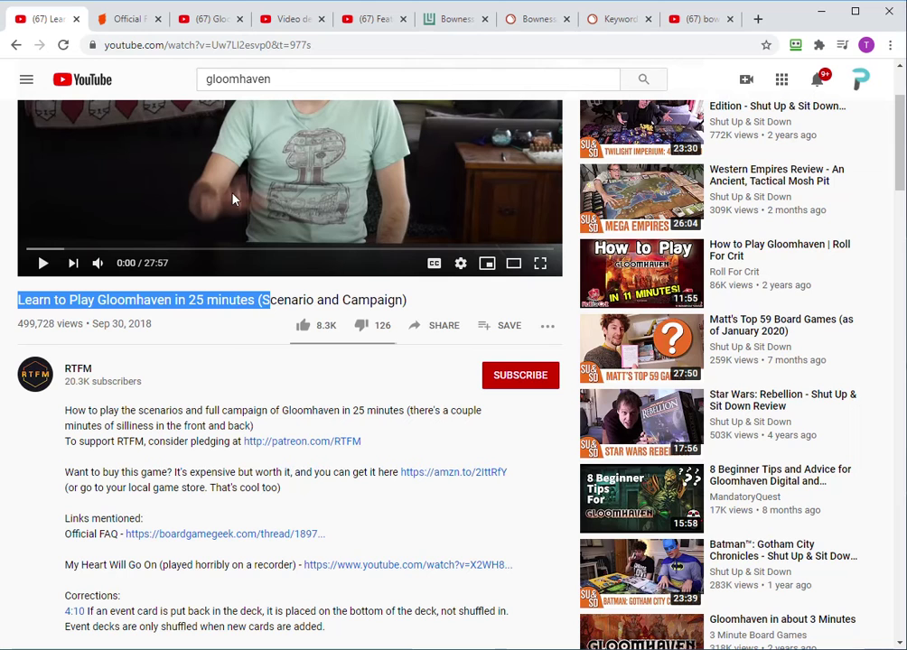
scroll(379, 407, "up", 1)
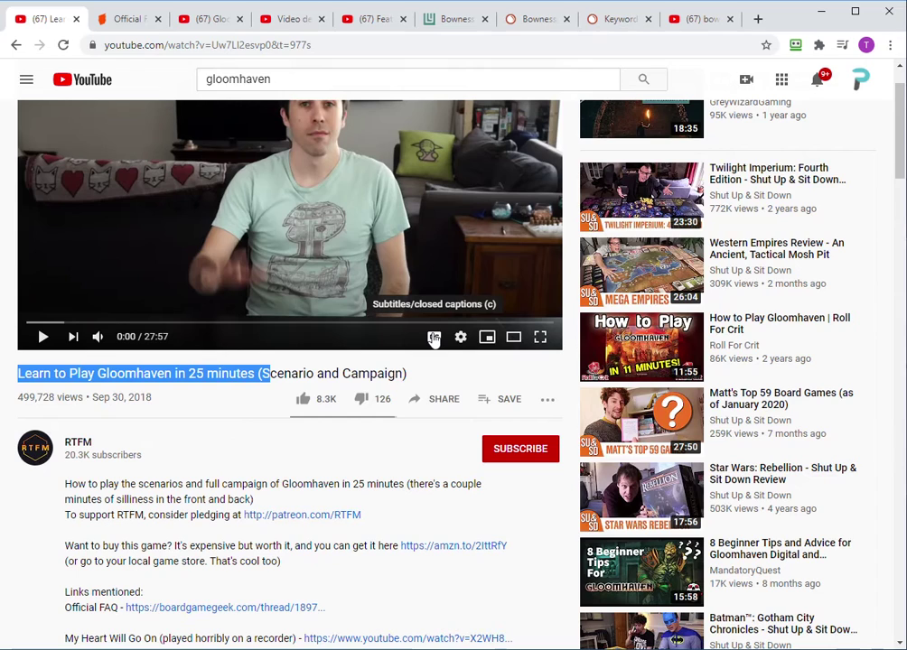
scroll(238, 492, "down", 2)
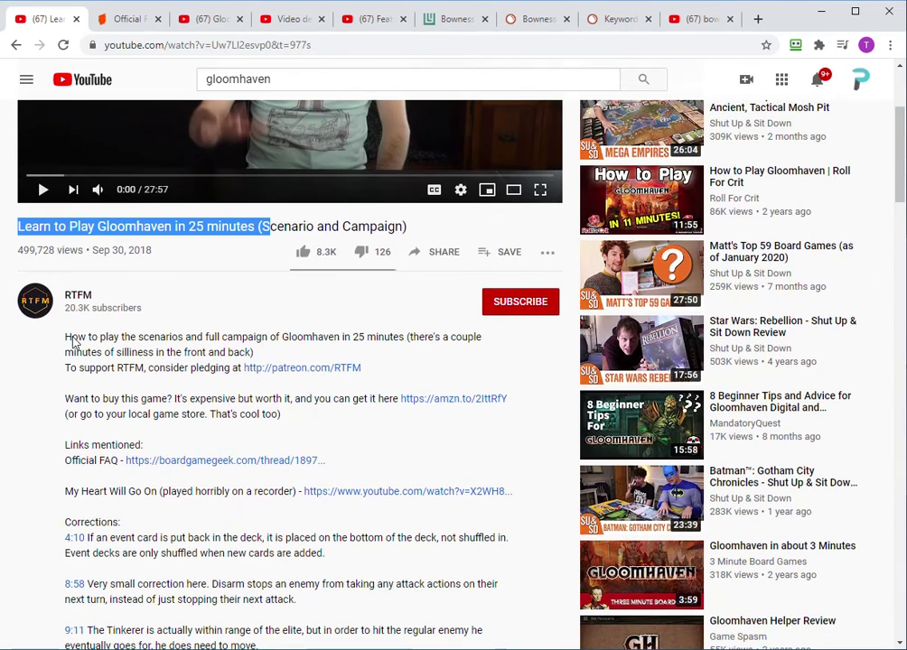
left_click_drag(65, 341, 97, 340)
scroll(147, 420, "down", 3)
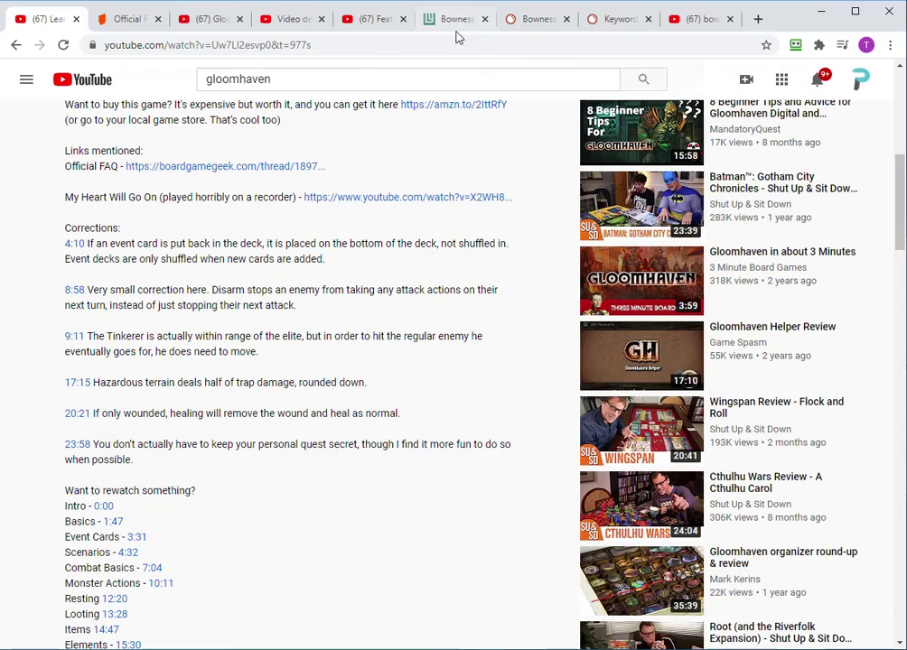
Glance at the bowness park calgary results and the Bowness video's description, and inspect the tags of the video in YouTube Studio.
left_click(695, 19)
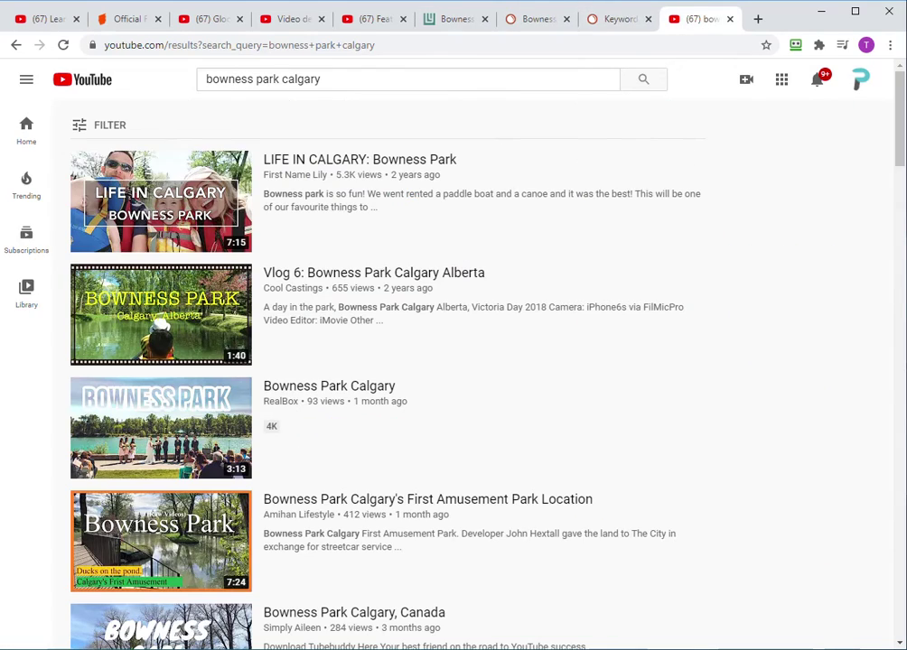
left_click(616, 27)
left_click(366, 16)
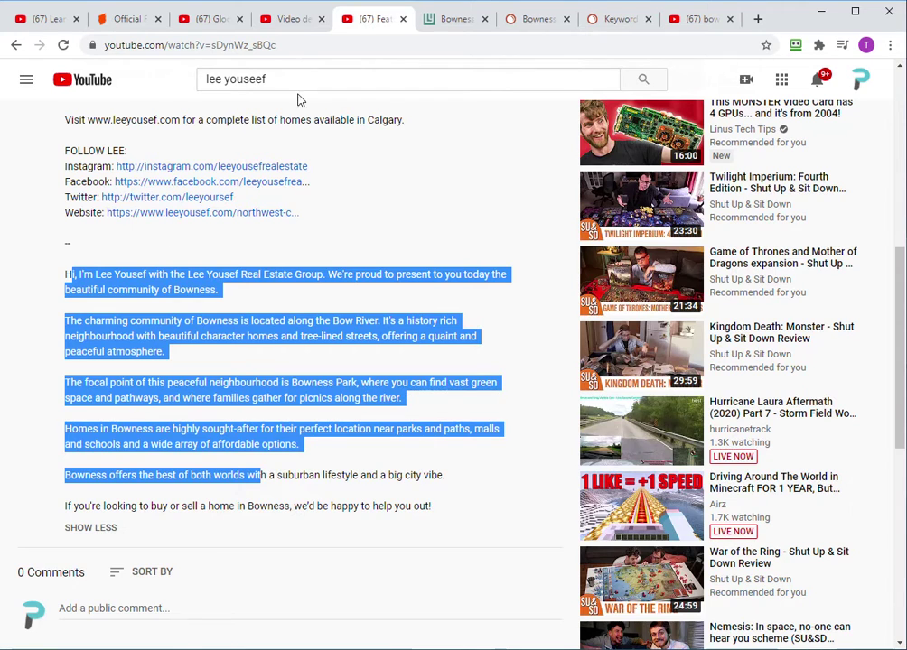
left_click(289, 19)
scroll(299, 298, "down", 3)
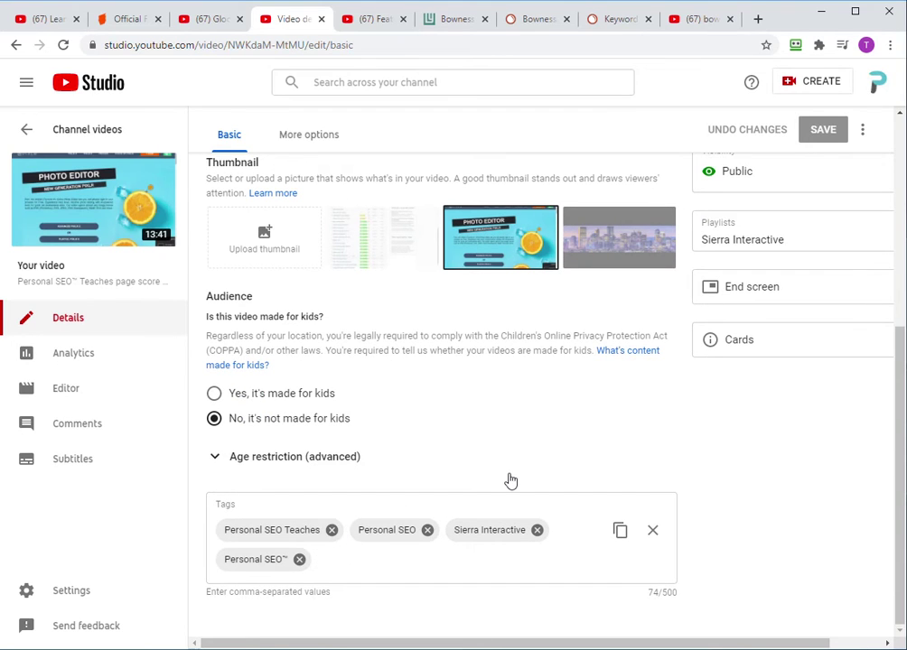
Compare the bowness park calgary results with the YouTube Studio tags, and revisit the Featured Community of the Week video's title.
left_click(683, 24)
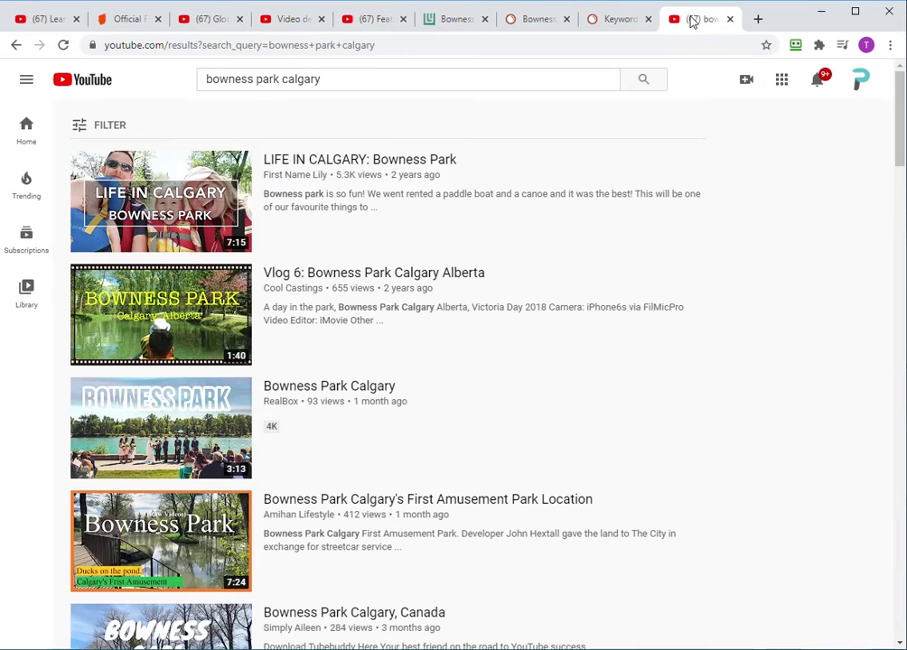
left_click(276, 22)
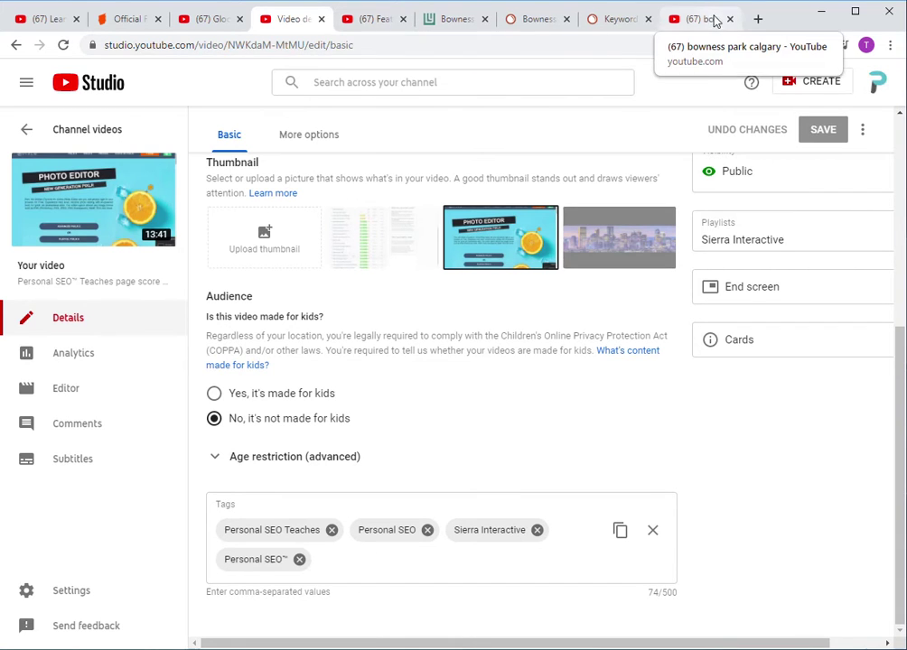
left_click(361, 19)
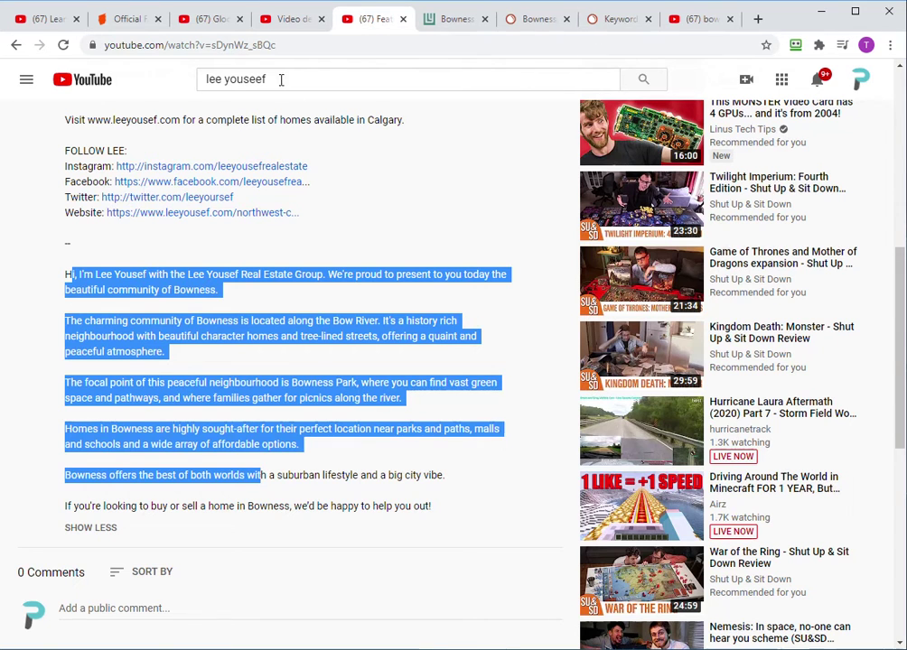
scroll(287, 325, "up", 6)
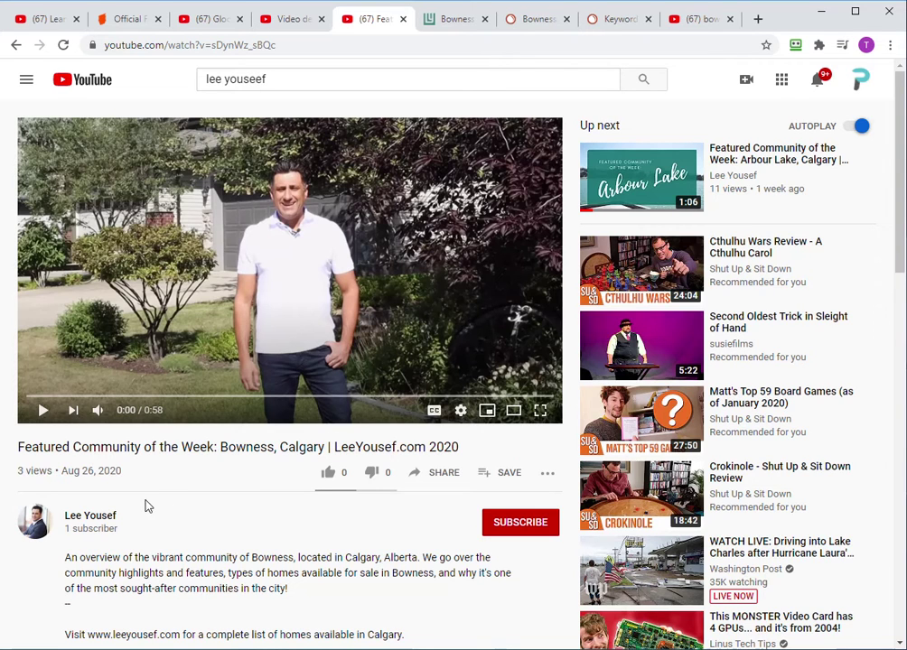
Search Google for "personal seo teaches" and look through the ads, videos and organic listings on the first results page.
left_click(304, 45)
type("p")
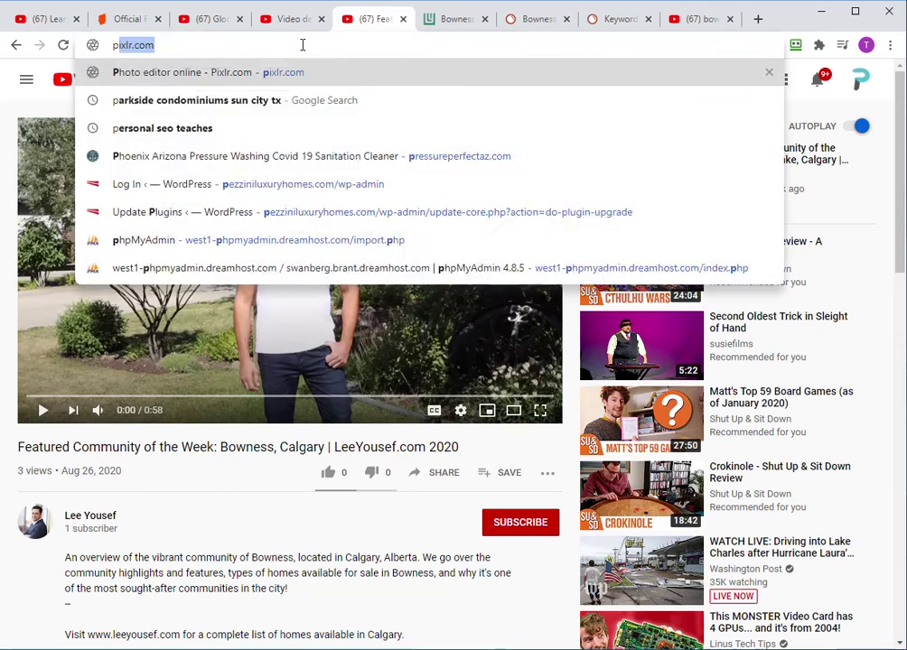
type("ersonal seo teaches")
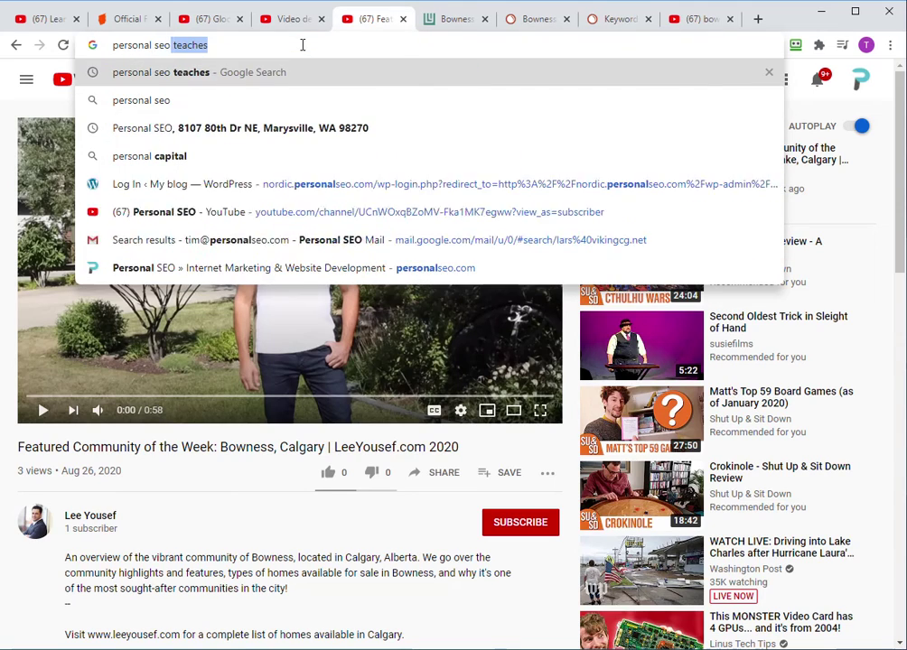
key("Return")
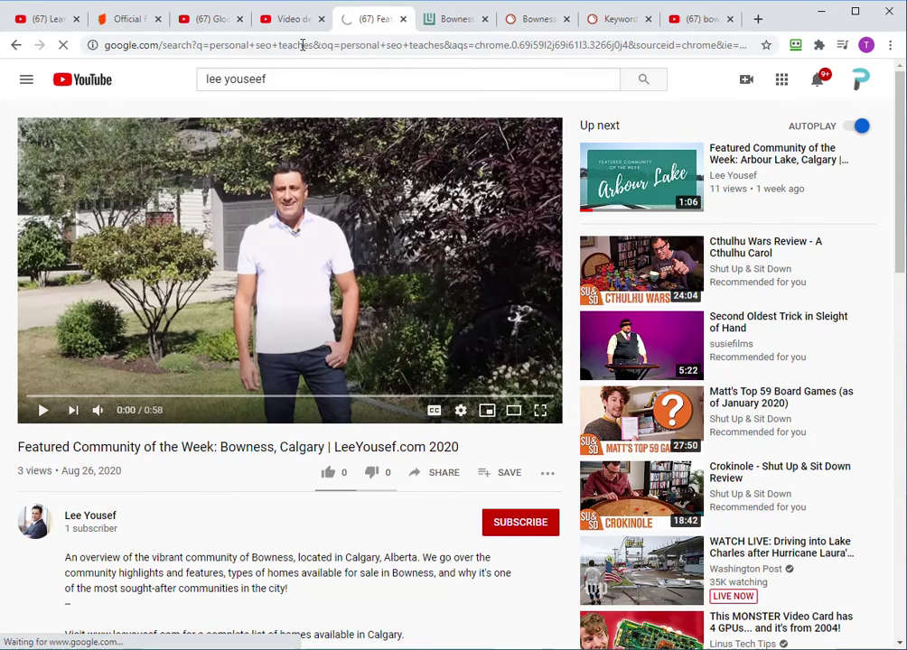
scroll(70, 235, "down", 3)
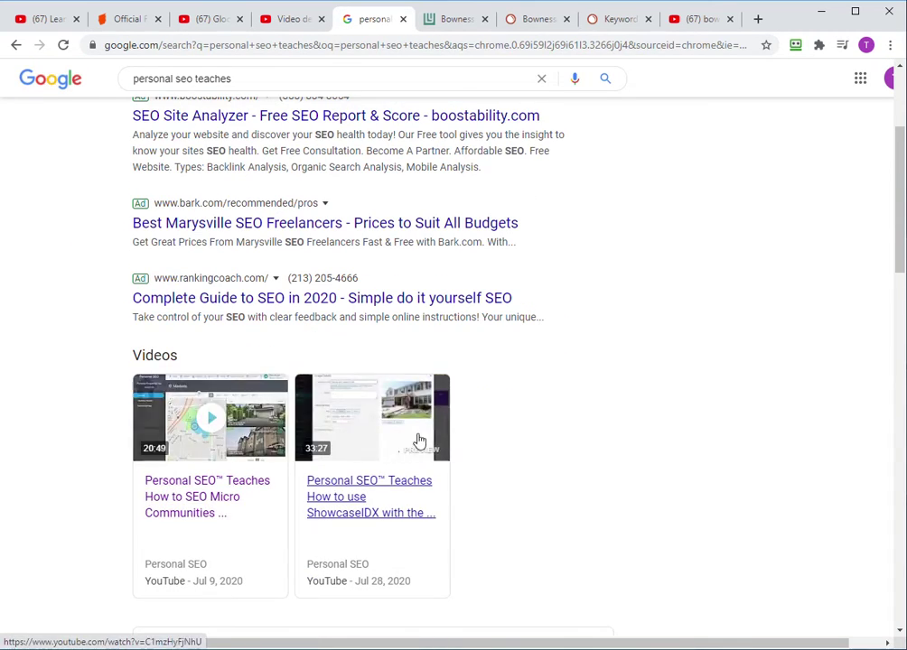
scroll(116, 429, "down", 3)
scroll(82, 352, "down", 3)
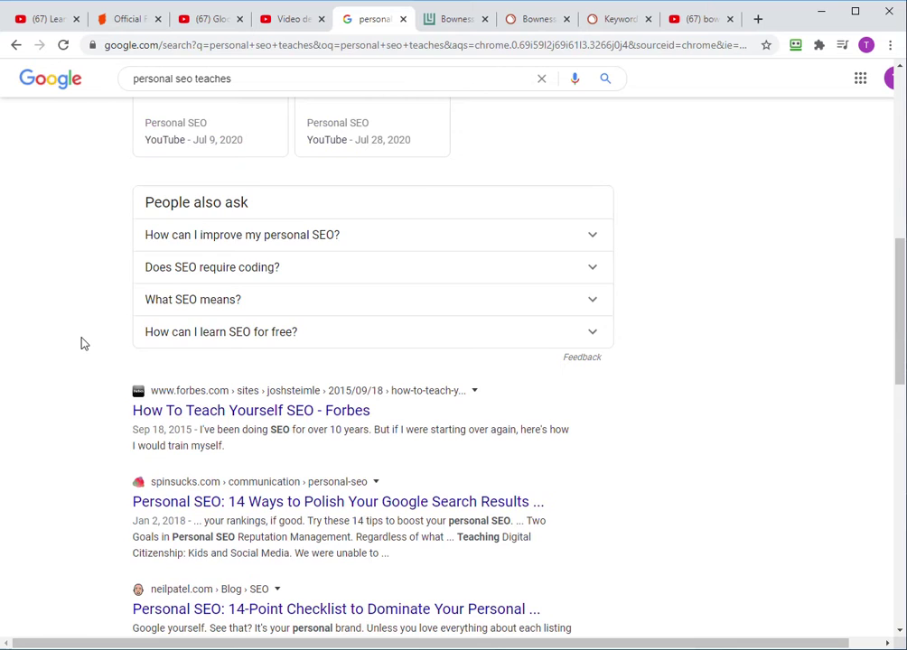
scroll(81, 341, "down", 3)
scroll(80, 341, "up", 3)
scroll(102, 465, "down", 3)
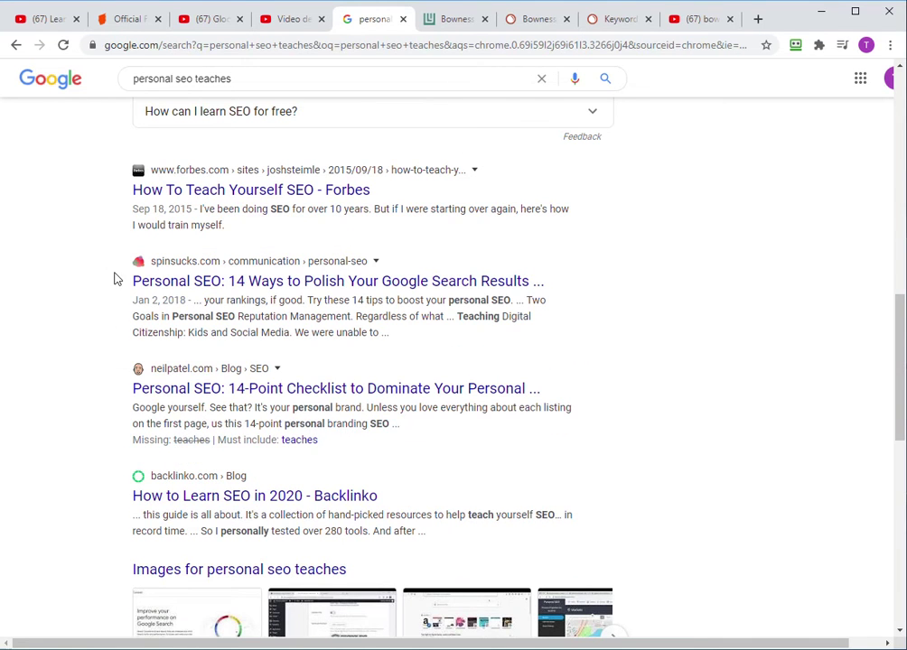
scroll(141, 364, "down", 3)
scroll(193, 313, "up", 8)
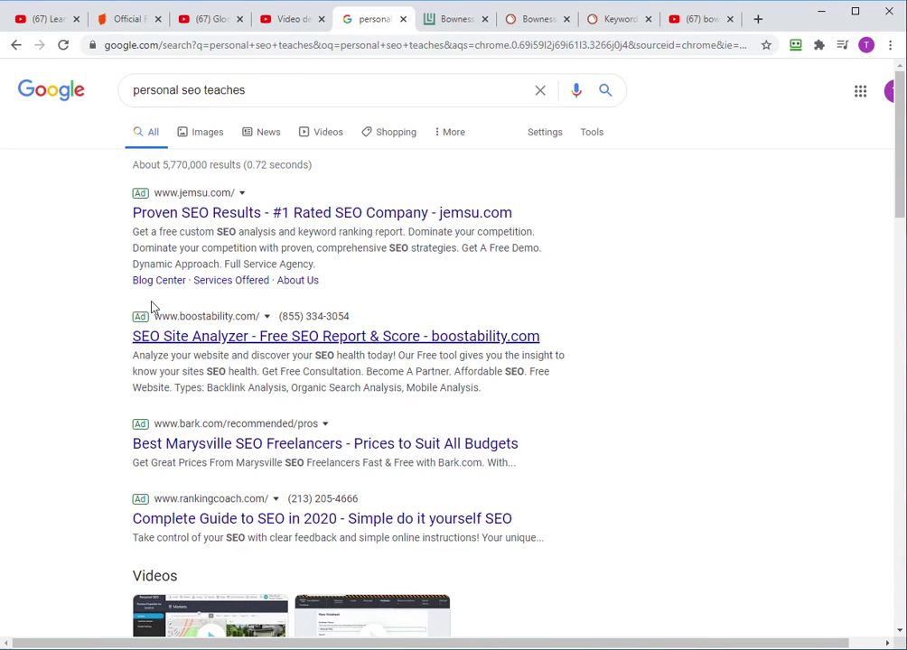
Highlight "teaches" in the search query, and recheck the first results page from the videos down to the related searches.
left_click_drag(201, 91, 294, 81)
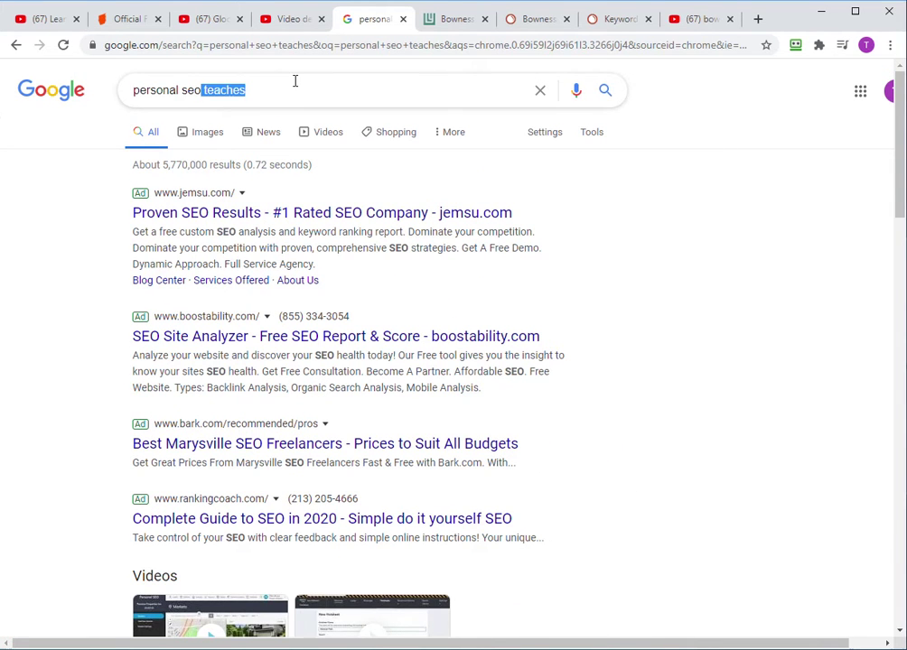
scroll(47, 428, "down", 1)
scroll(47, 428, "down", 3)
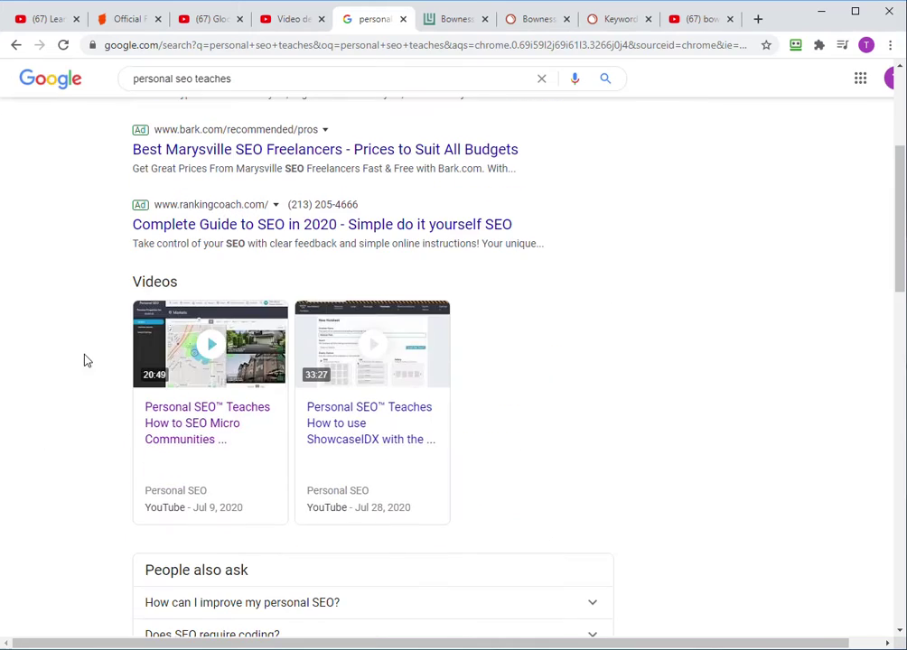
scroll(79, 442, "down", 4)
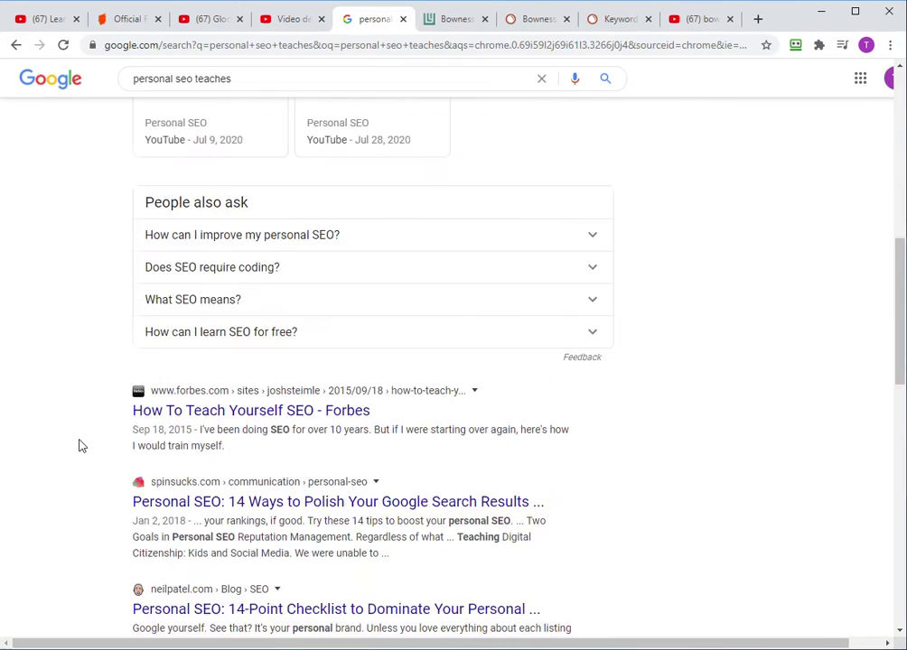
scroll(79, 442, "up", 7)
scroll(78, 443, "down", 4)
scroll(79, 443, "down", 10)
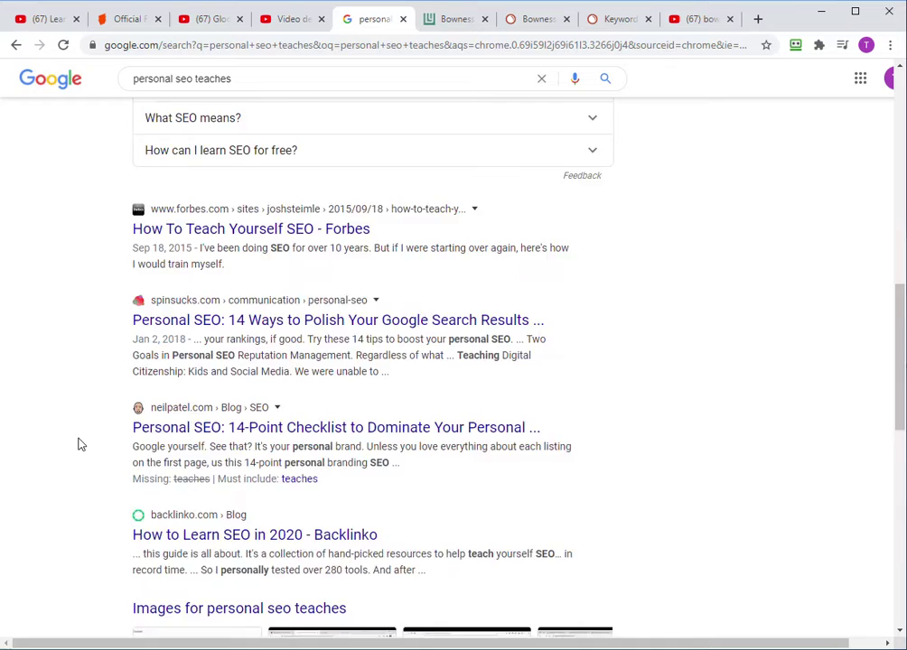
scroll(90, 432, "down", 3)
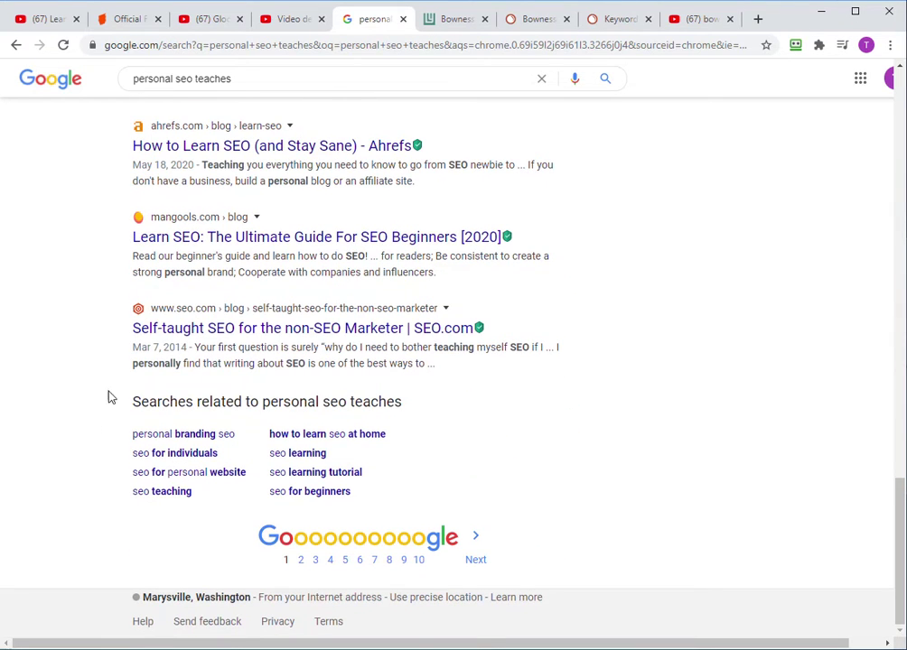
Check the second page of Google results and open the Personal SEO Teaches How to use ShowcaseIDX video.
left_click(477, 558)
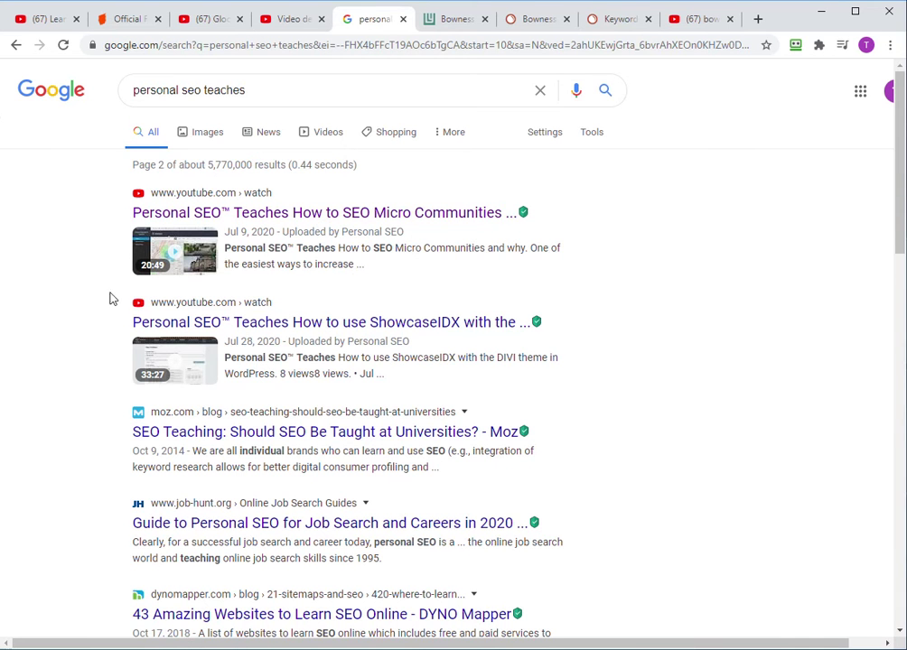
scroll(104, 287, "down", 5)
scroll(102, 286, "up", 5)
left_click(387, 330)
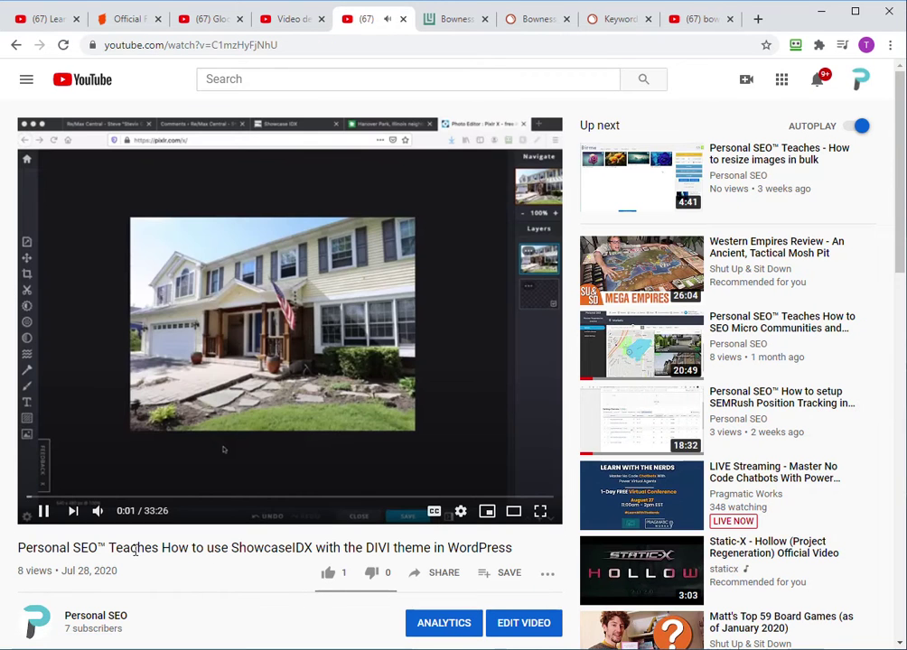
Pause the video and search Google for its copied title text "Teaches How to use ShowcaseIDX with the DIVI theme in WordPress".
left_click_drag(110, 548, 515, 549)
key("ctrl+c")
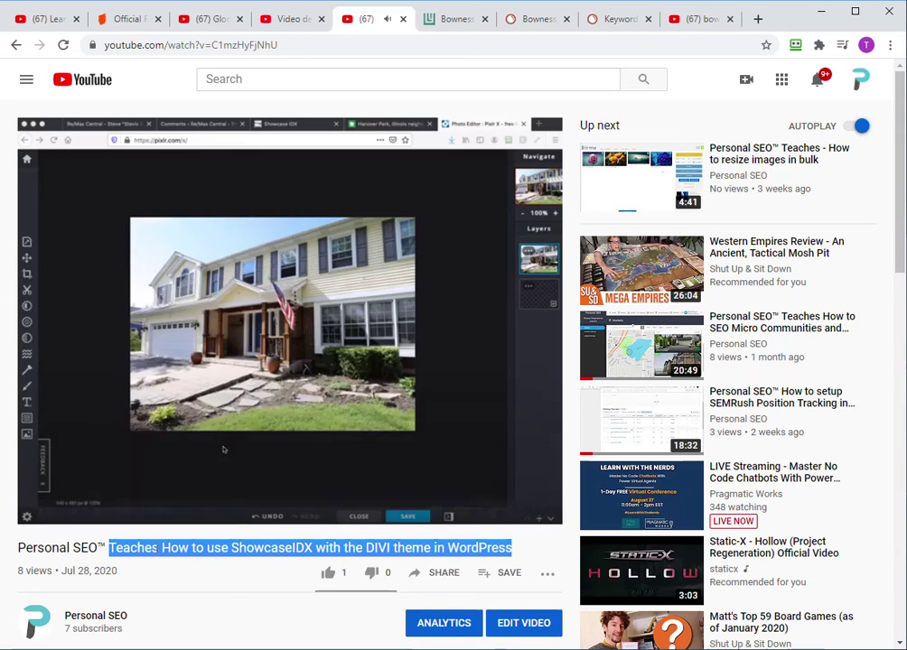
left_click(43, 511)
left_click(254, 52)
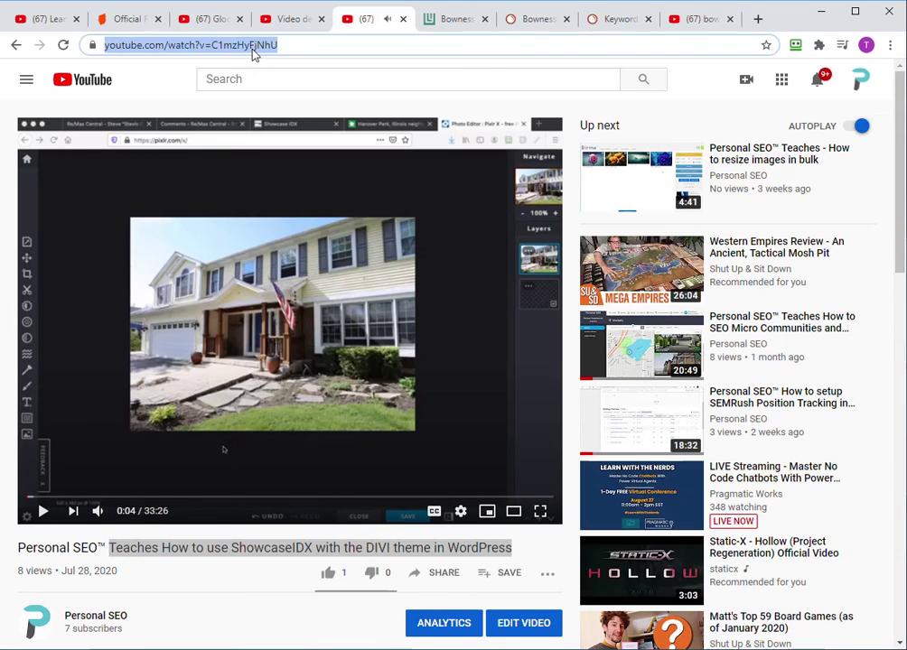
key("ctrl+v")
key("Return")
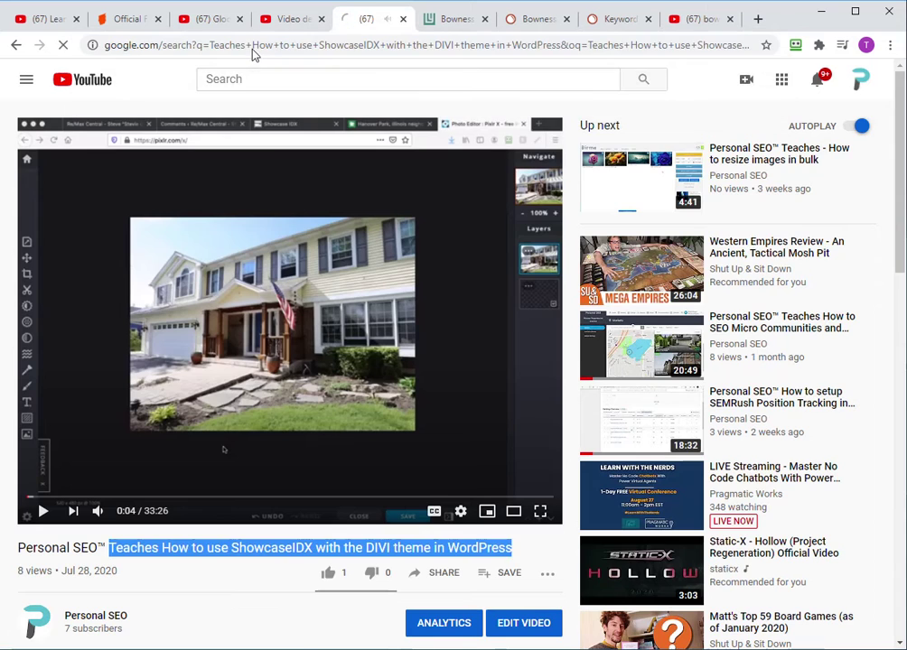
Examine the ads, video results and organic listings for the ShowcaseIDX title search.
scroll(120, 295, "down", 3)
scroll(118, 296, "down", 2)
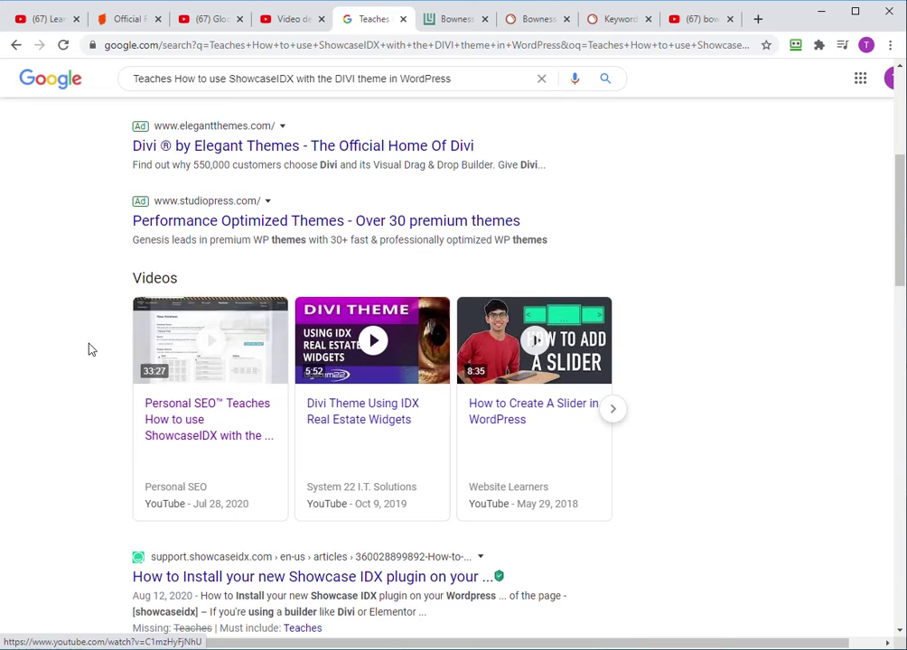
scroll(79, 345, "down", 2)
scroll(54, 390, "up", 5)
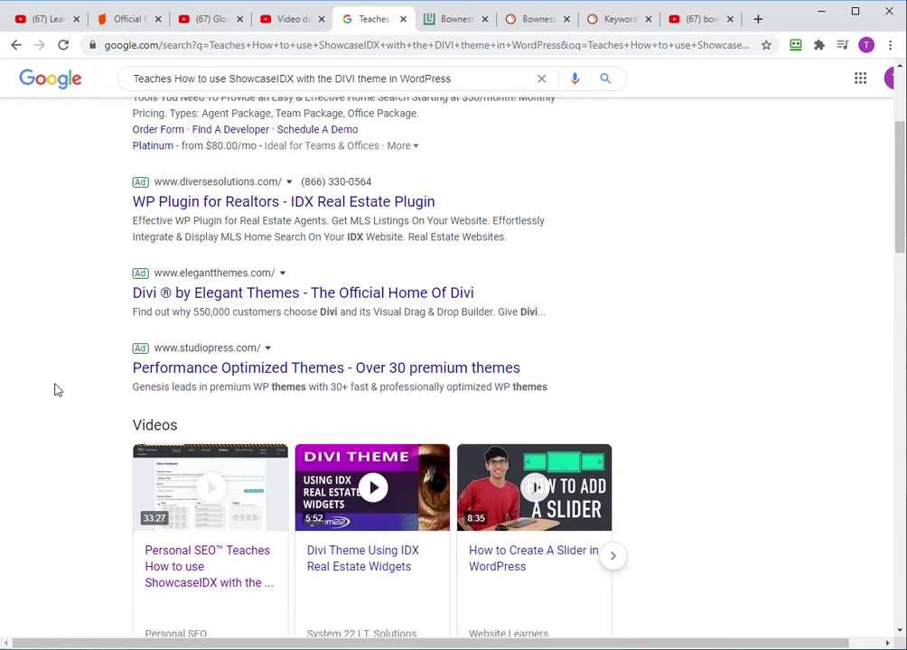
scroll(55, 390, "down", 2)
scroll(44, 399, "down", 2)
scroll(38, 435, "down", 5)
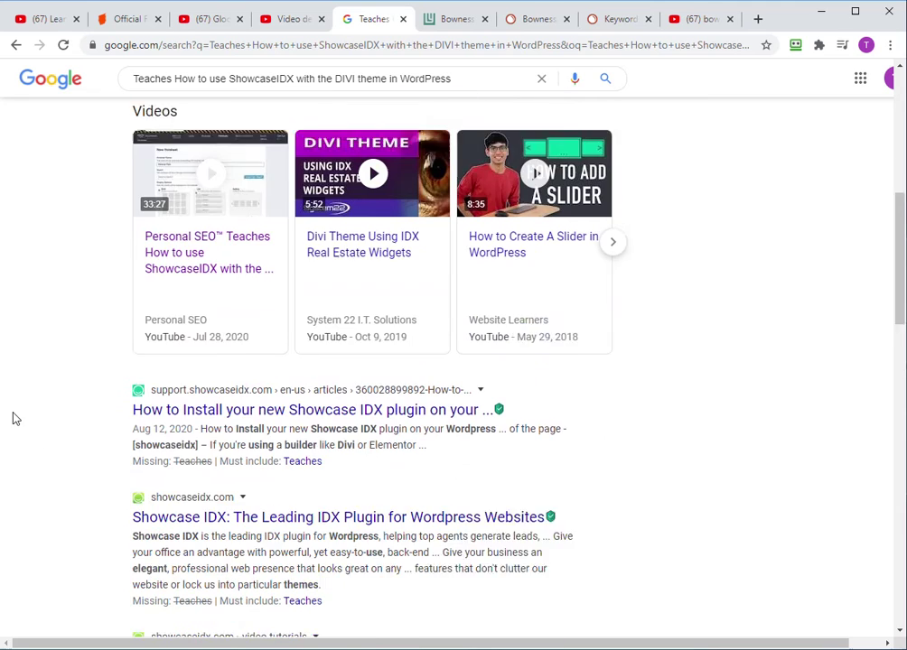
Read through the remaining organic listings of the ShowcaseIDX title search, and return to the start of the results.
scroll(52, 346, "down", 2)
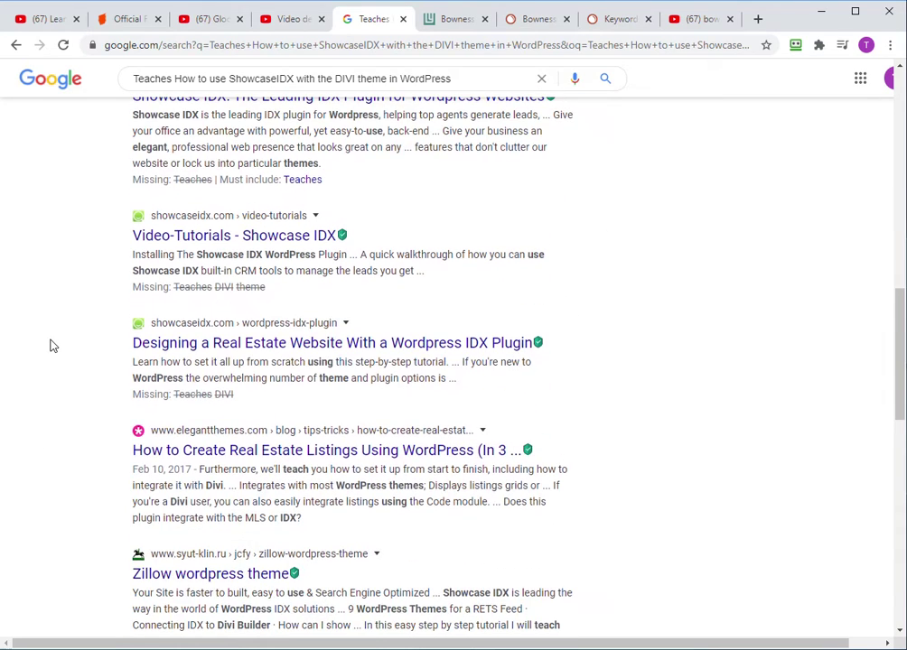
scroll(101, 364, "down", 3)
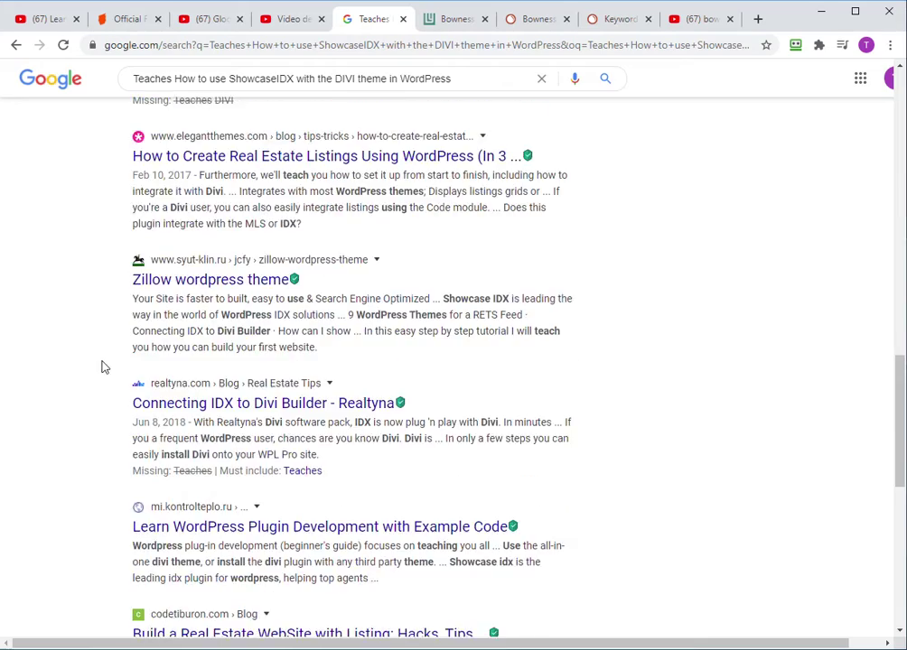
scroll(95, 354, "up", 10)
scroll(54, 330, "up", 2)
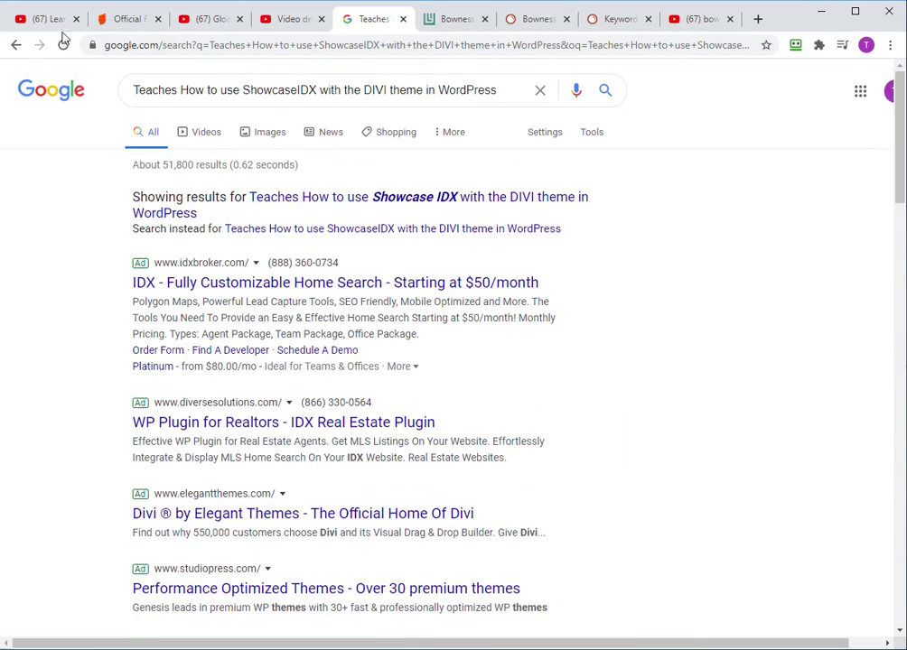
Bring up the Learn to Play Gloomhaven video again and review its title and opening description lines.
left_click(48, 21)
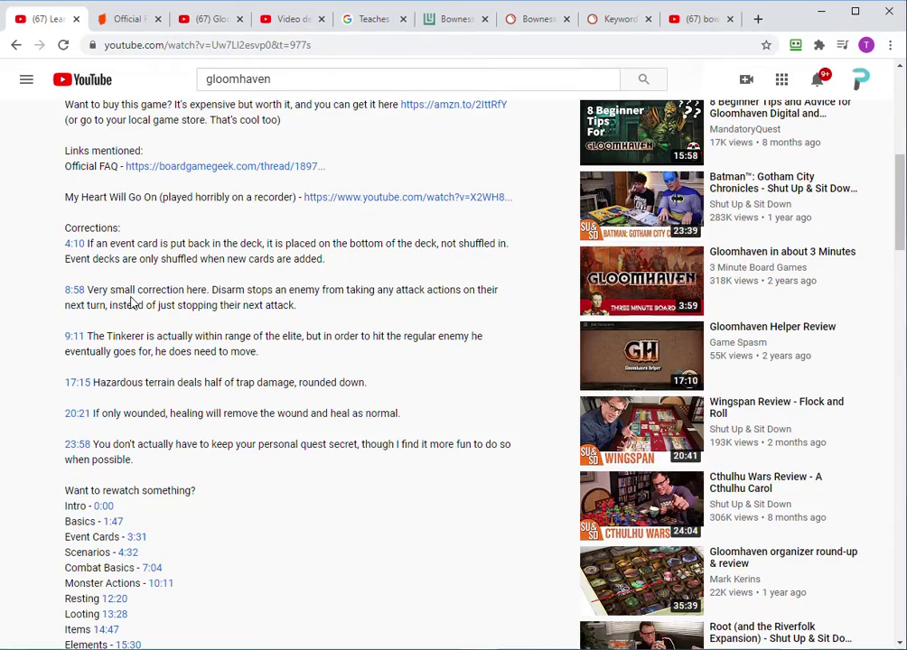
scroll(132, 303, "up", 3)
scroll(133, 291, "up", 1)
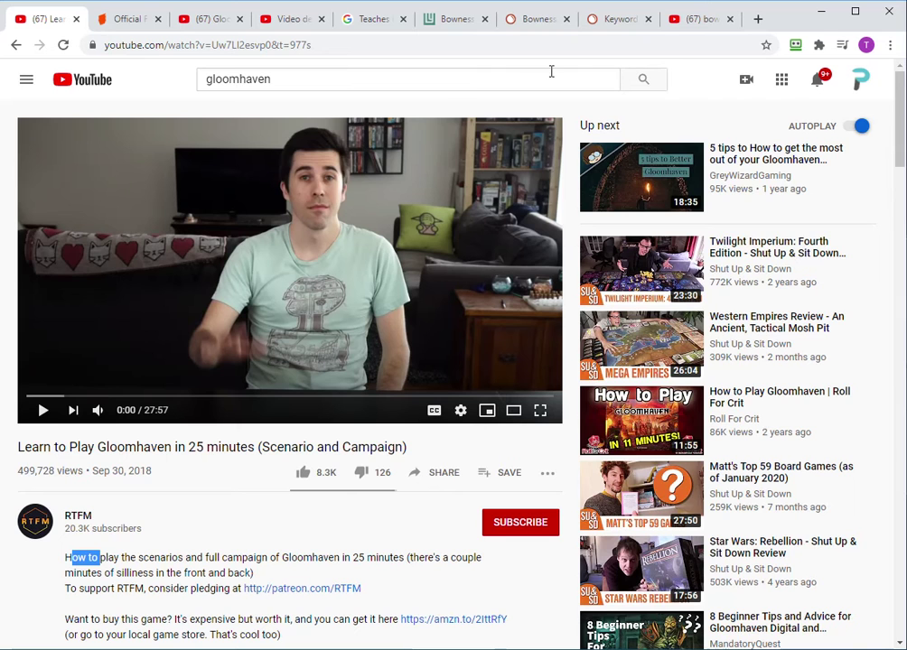
Check the Semrush keyword overview for "bowness park calgary", from its volume figures to the keyword variations and questions.
left_click(607, 27)
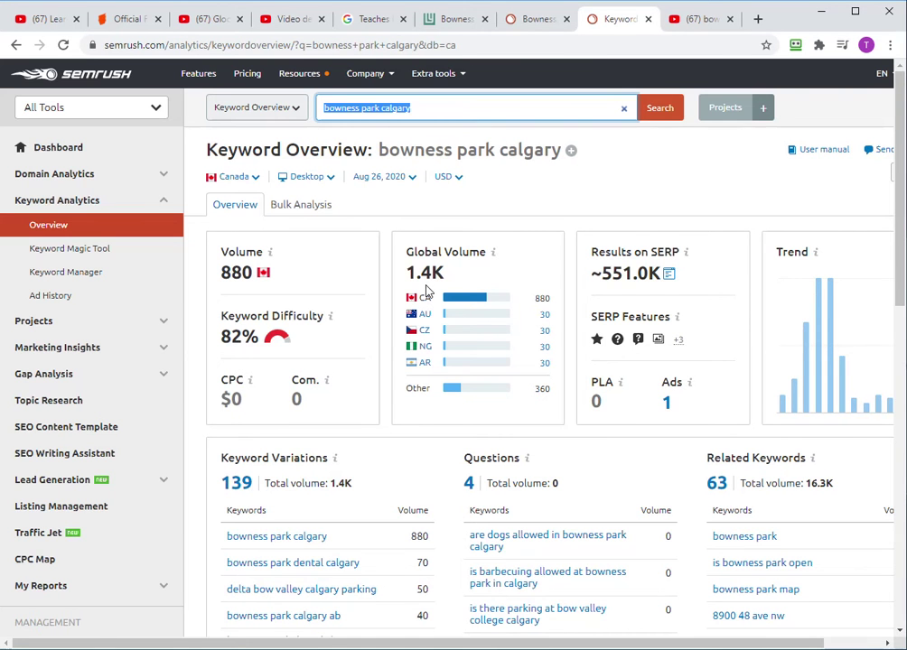
scroll(380, 509, "down", 3)
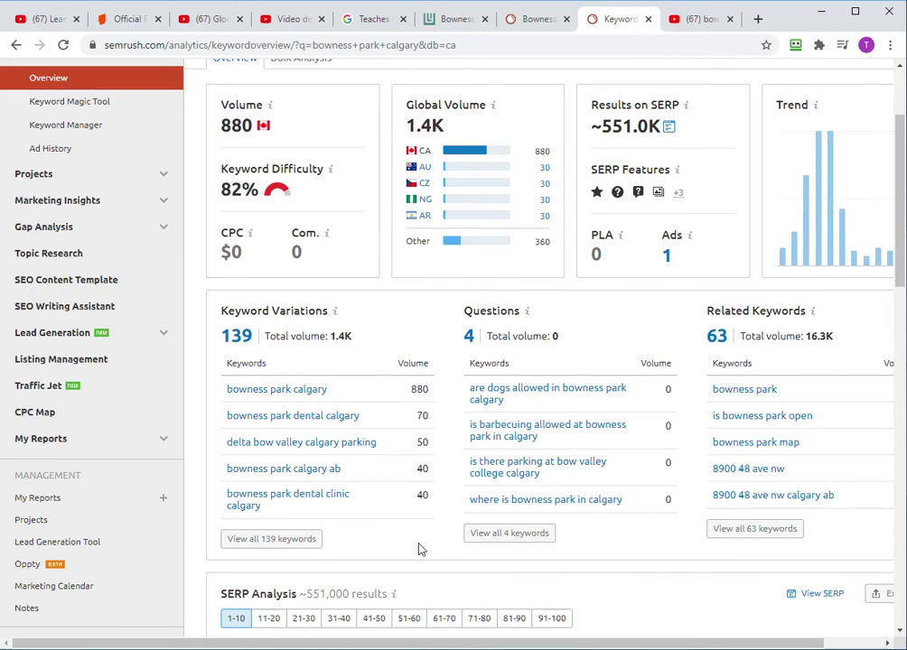
scroll(303, 409, "up", 3)
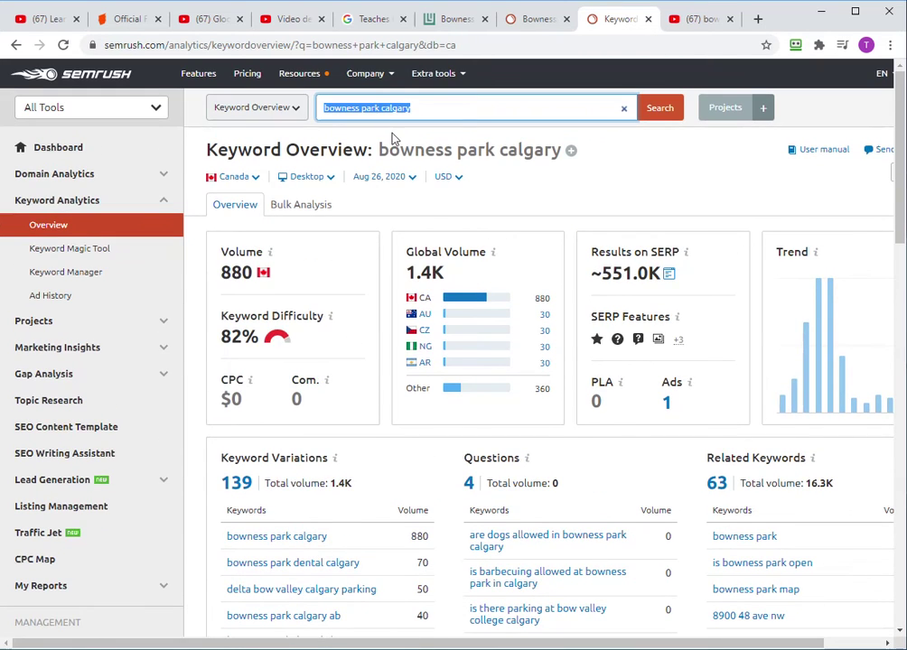
scroll(381, 285, "down", 3)
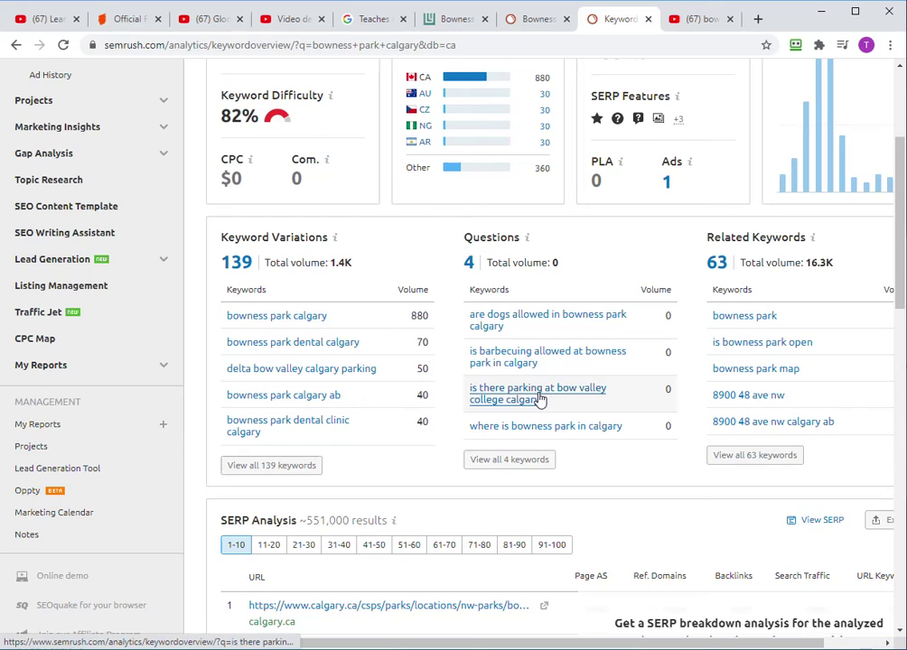
Reread the Gloomhaven video's description down to its corrections and chapter timestamps.
left_click(36, 17)
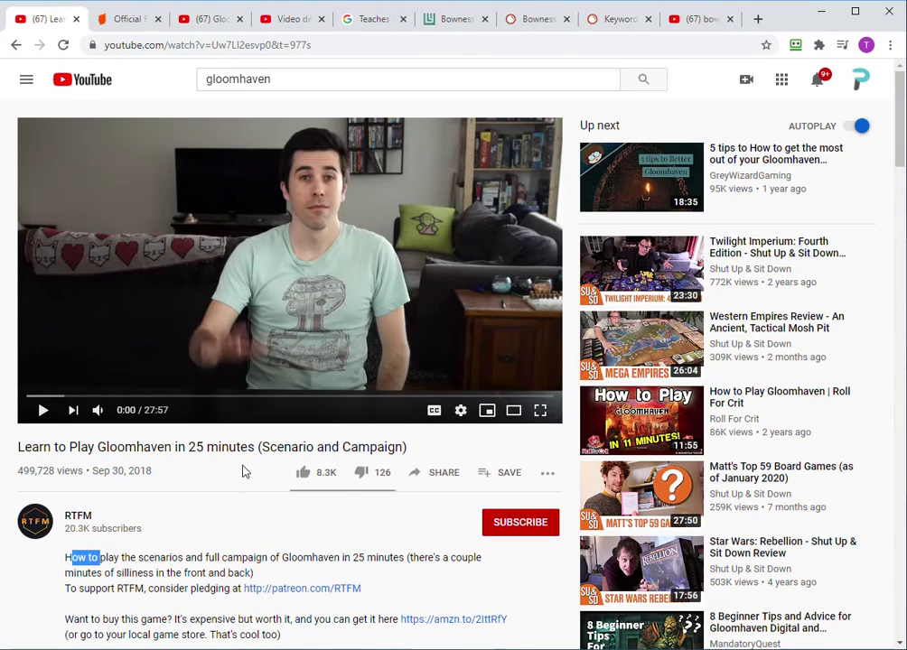
scroll(217, 456, "down", 3)
scroll(214, 453, "down", 3)
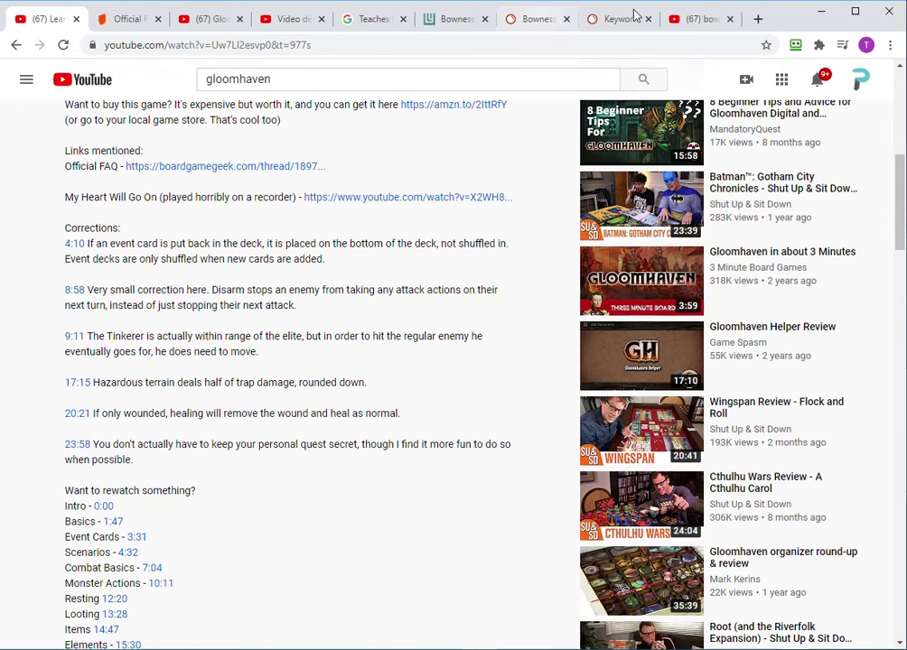
Compare the YouTube results for "bowness park calgary" with its Semrush keyword overview, going back one page in Semrush.
left_click(695, 19)
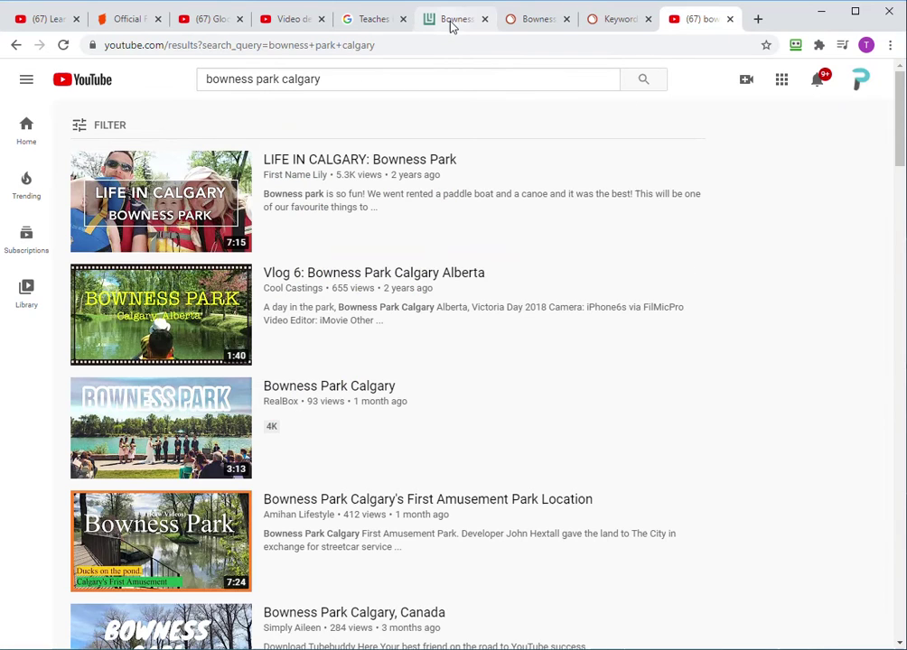
left_click(594, 22)
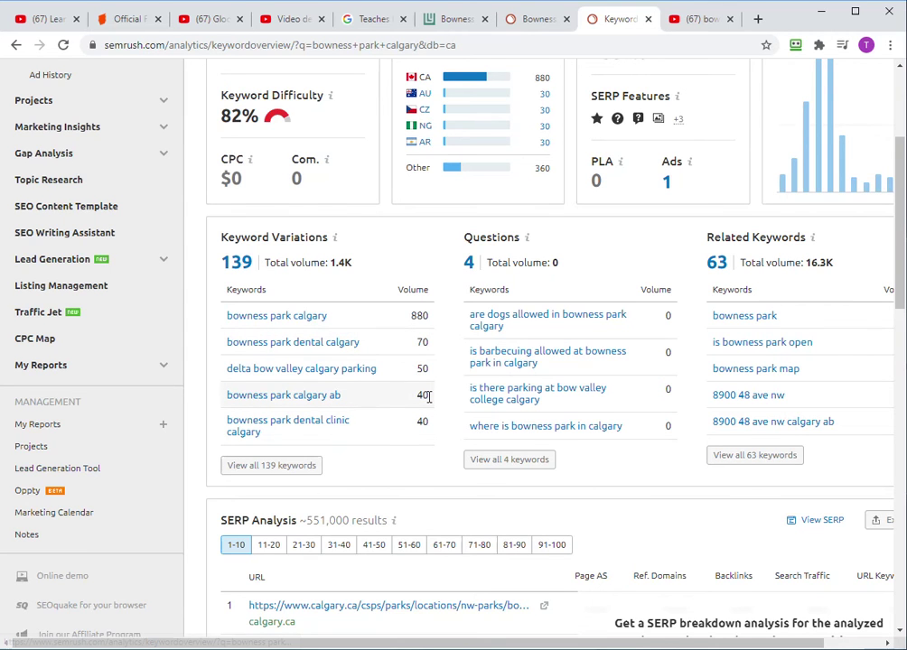
scroll(429, 396, "up", 3)
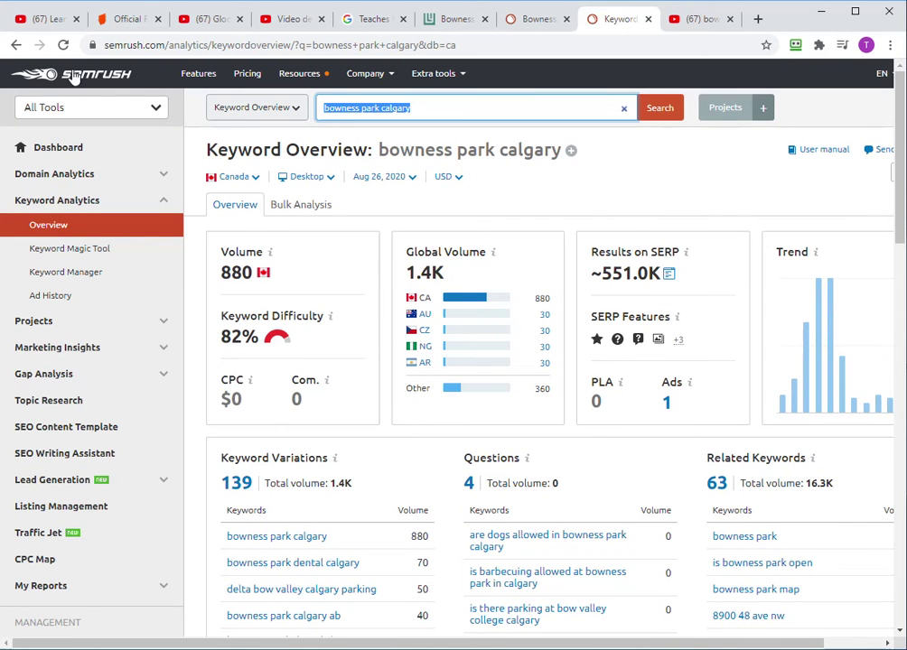
left_click(15, 45)
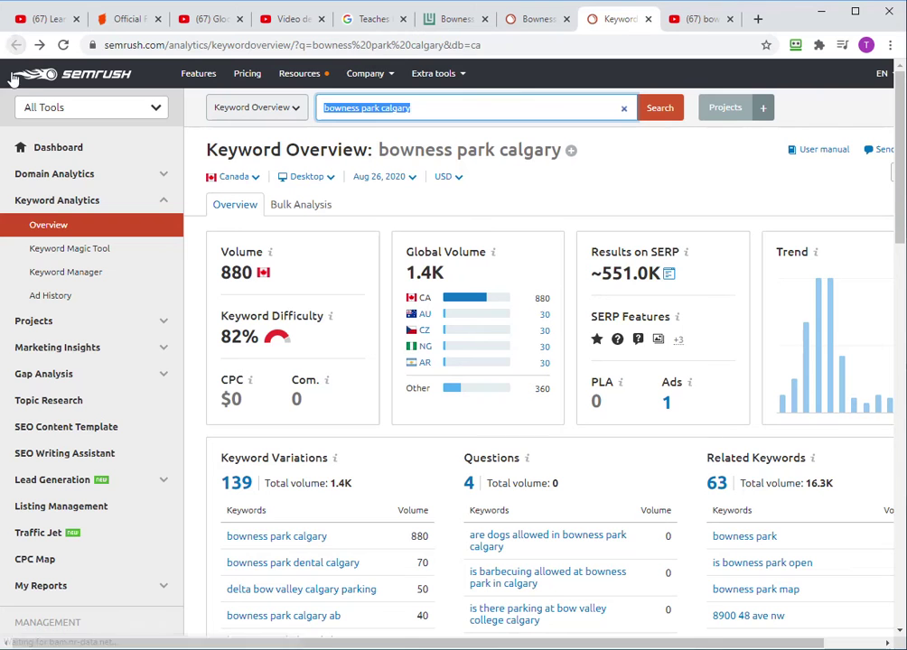
Examine the titles and descriptions of the competing Bowness Park videos in the YouTube search results.
key("ctrl+Tab")
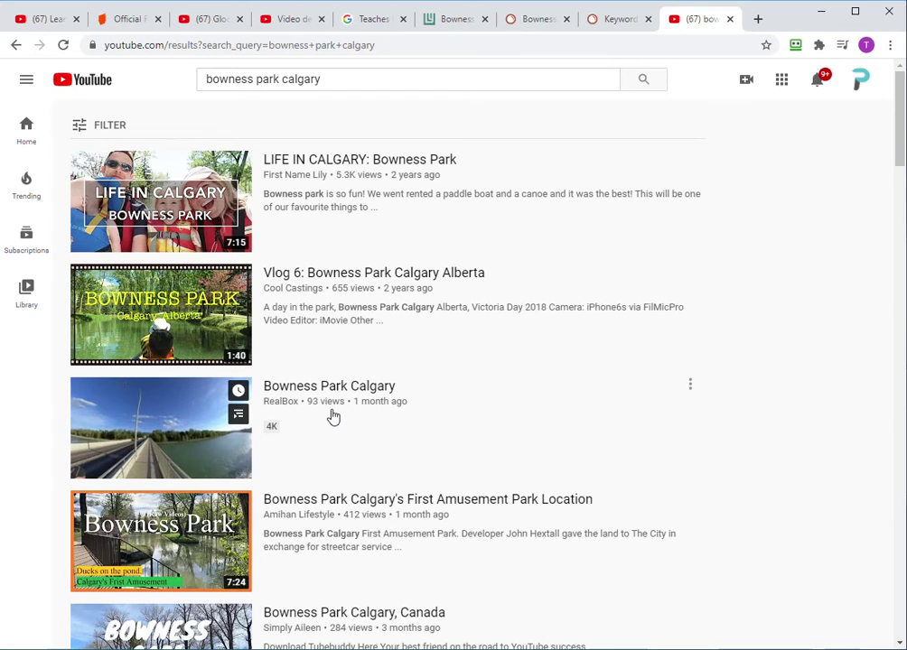
scroll(334, 416, "down", 5)
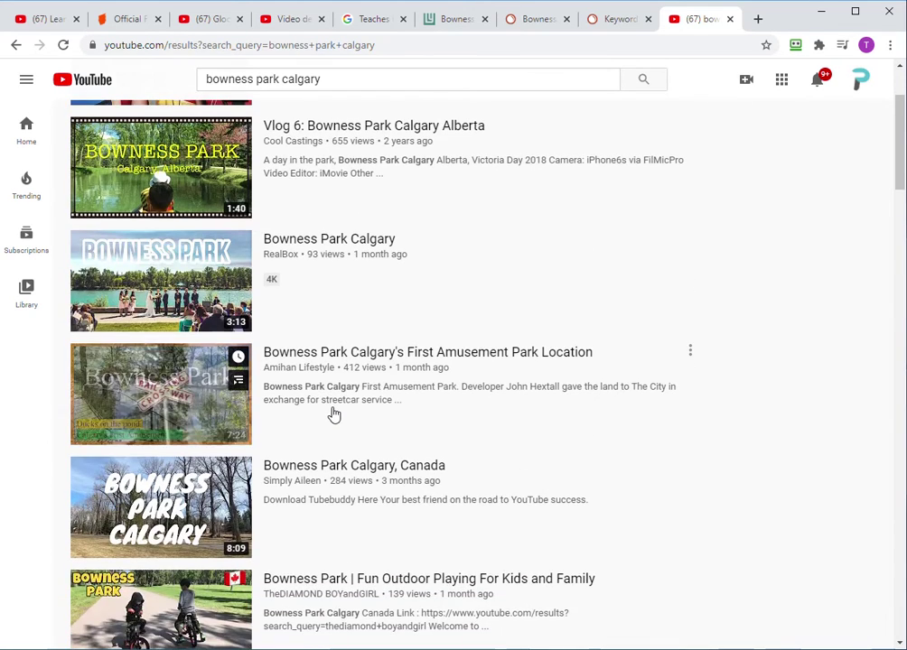
scroll(333, 416, "up", 5)
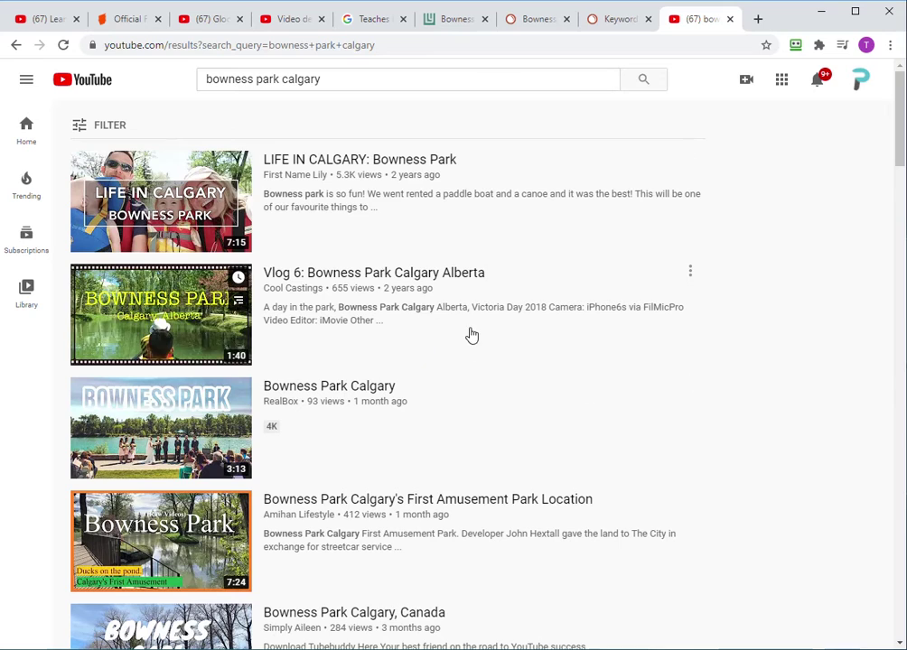
Highlight the opening words of the Gloomhaven video's title as an example, and clear the selection.
left_click(39, 19)
scroll(125, 335, "up", 6)
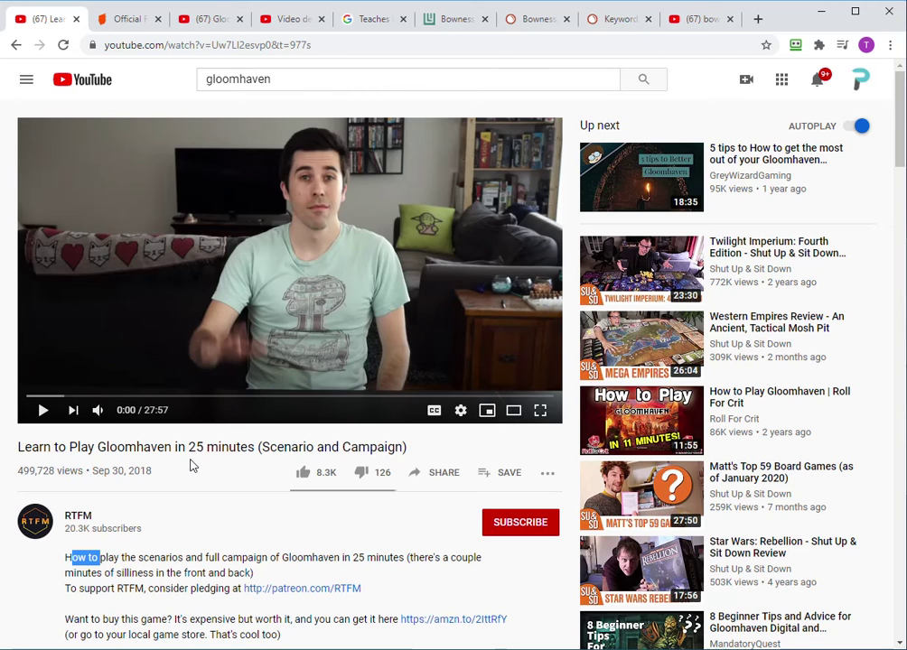
scroll(99, 452, "down", 3)
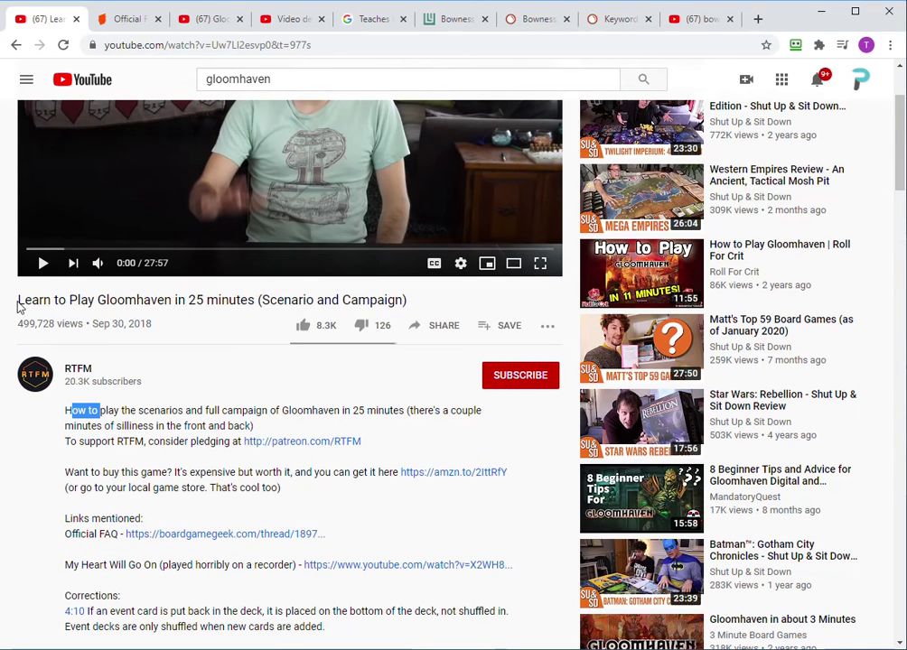
left_click_drag(18, 302, 137, 292)
left_click(65, 310)
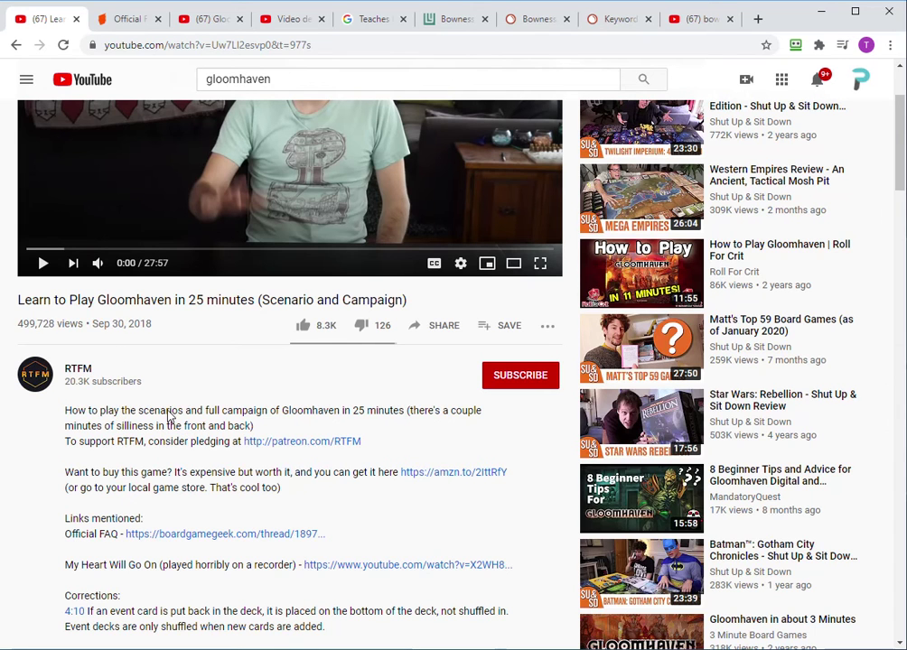
Examine how the Gloomhaven description is built, from its opening sentence and links to the corrections and timestamps.
scroll(168, 416, "down", 2)
scroll(207, 413, "down", 3)
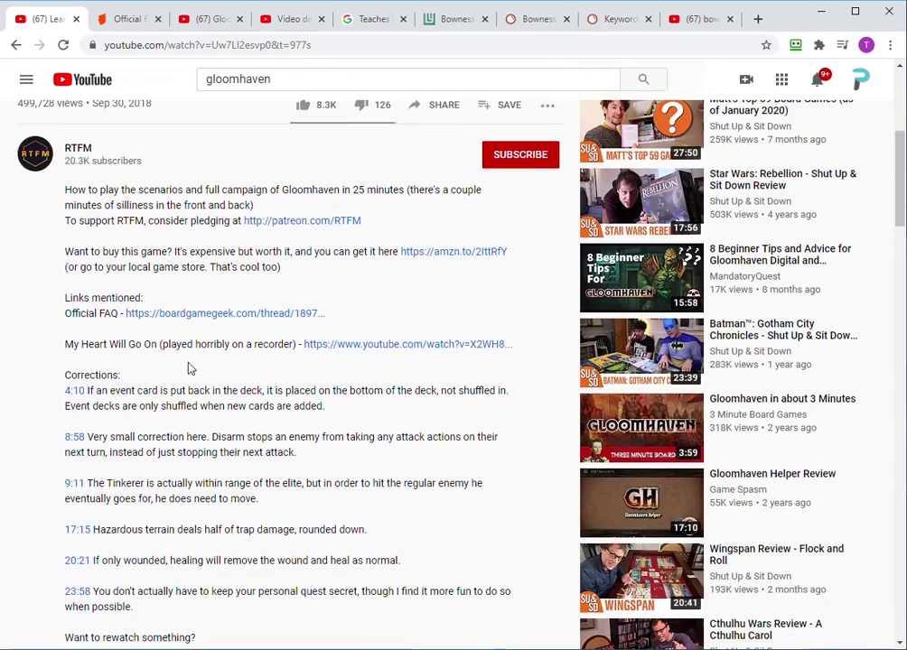
scroll(178, 413, "down", 2)
scroll(173, 447, "up", 3)
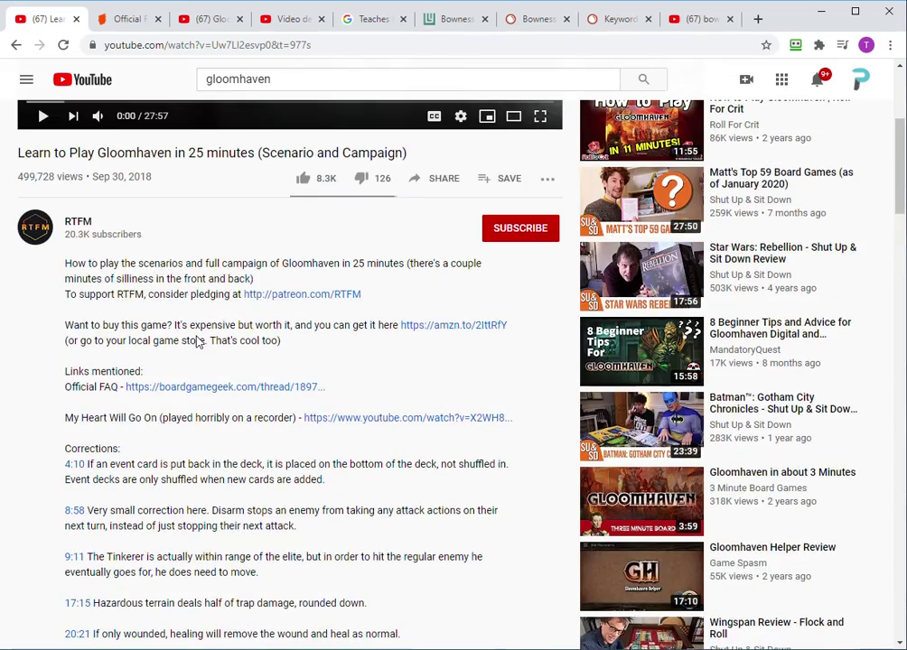
scroll(207, 421, "down", 13)
scroll(227, 424, "up", 1)
scroll(235, 429, "up", 10)
scroll(262, 422, "down", 4)
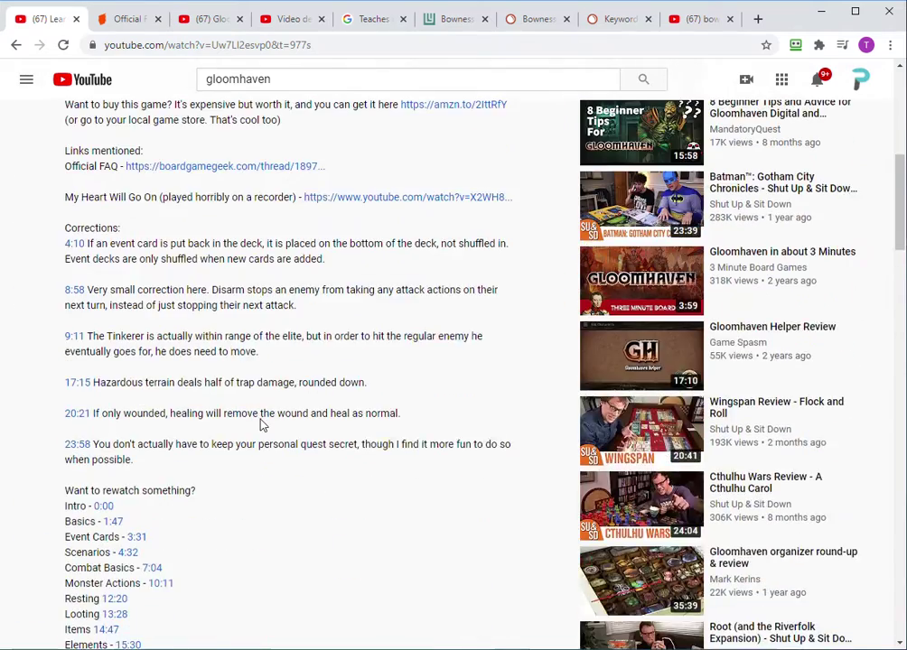
scroll(262, 424, "up", 5)
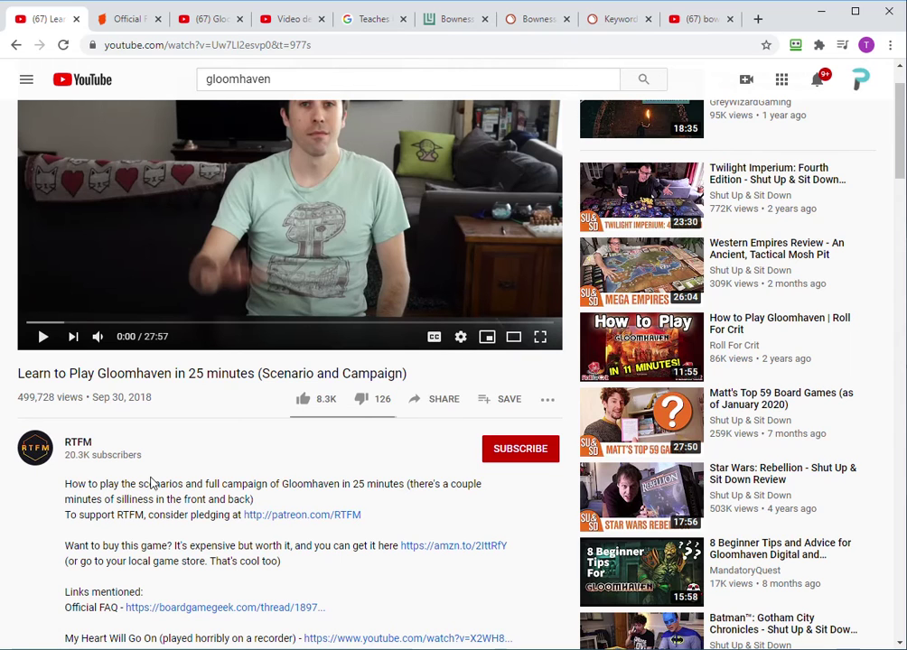
scroll(230, 400, "down", 3)
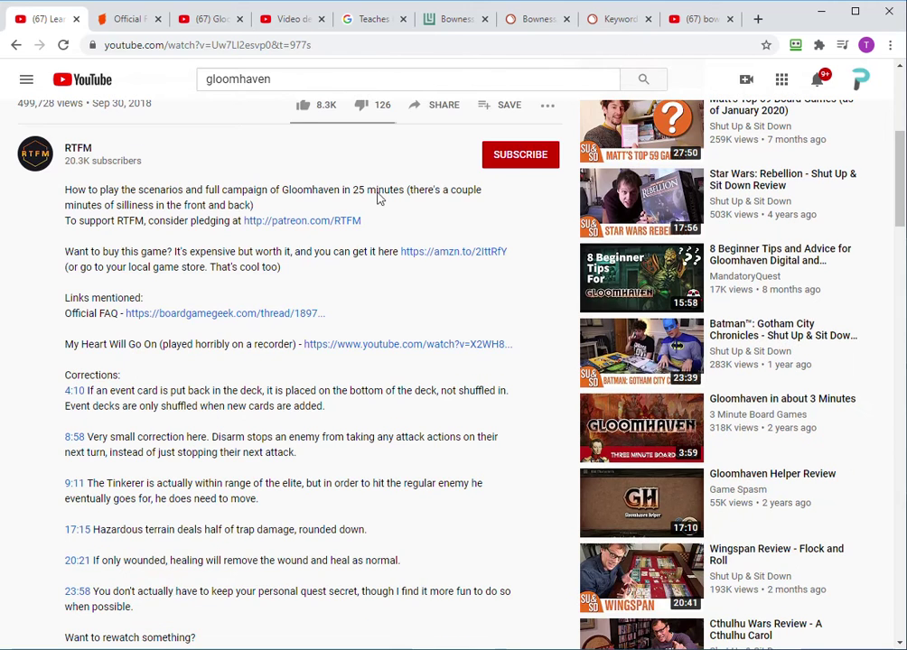
Review the title and description of the Personal SEO page score video in its YouTube Studio details.
left_click(285, 25)
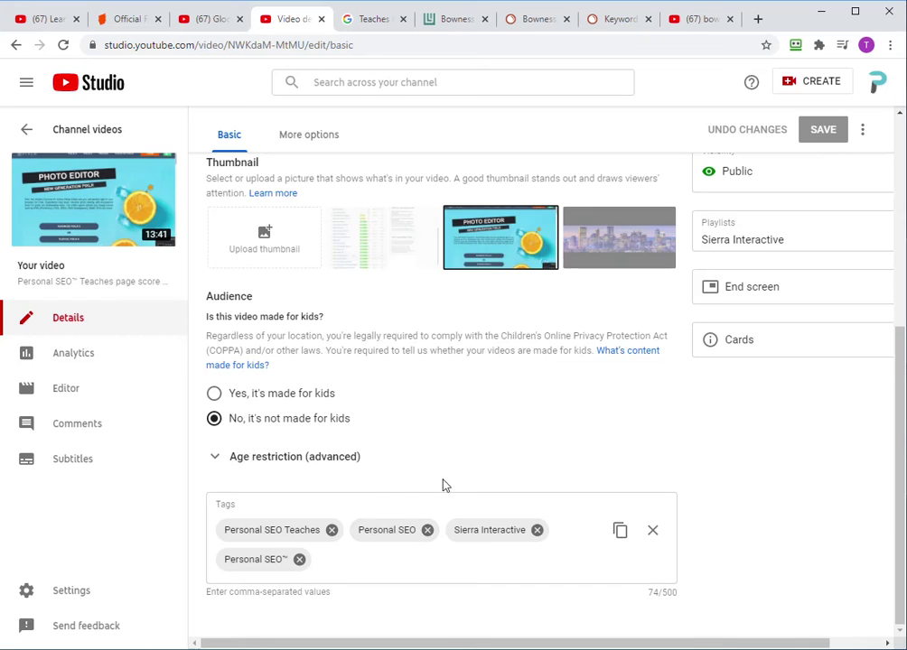
scroll(453, 465, "up", 3)
scroll(453, 464, "up", 1)
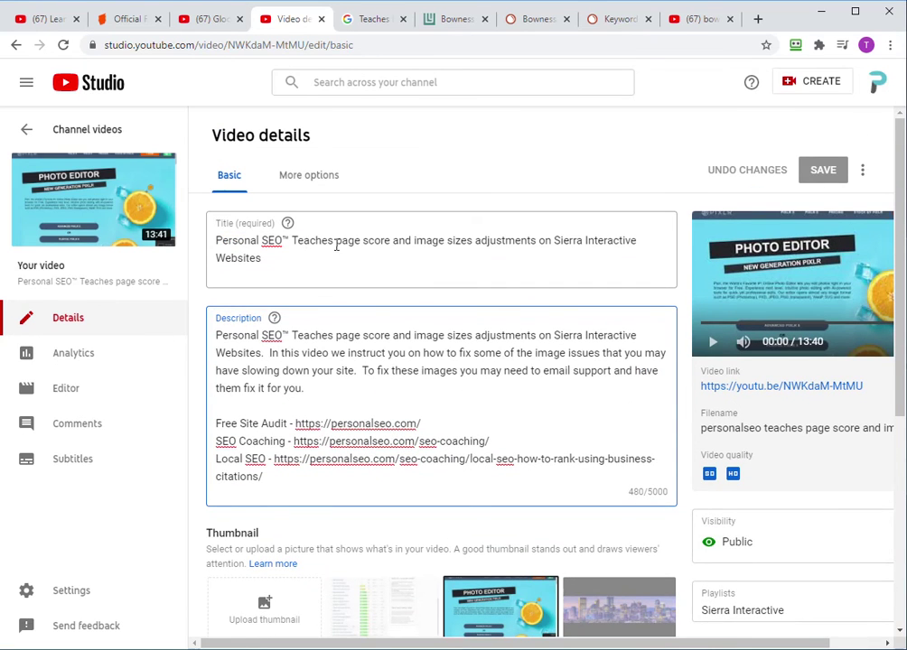
Add the tag "image sizing" to the page score video, correcting its spelling with the suggested word.
scroll(486, 310, "down", 4)
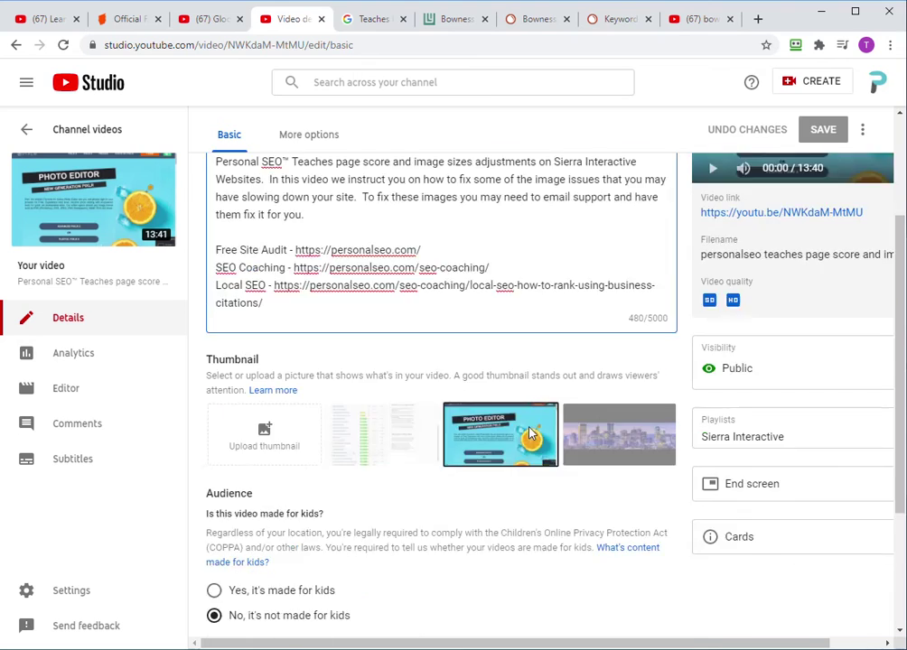
left_click(347, 559)
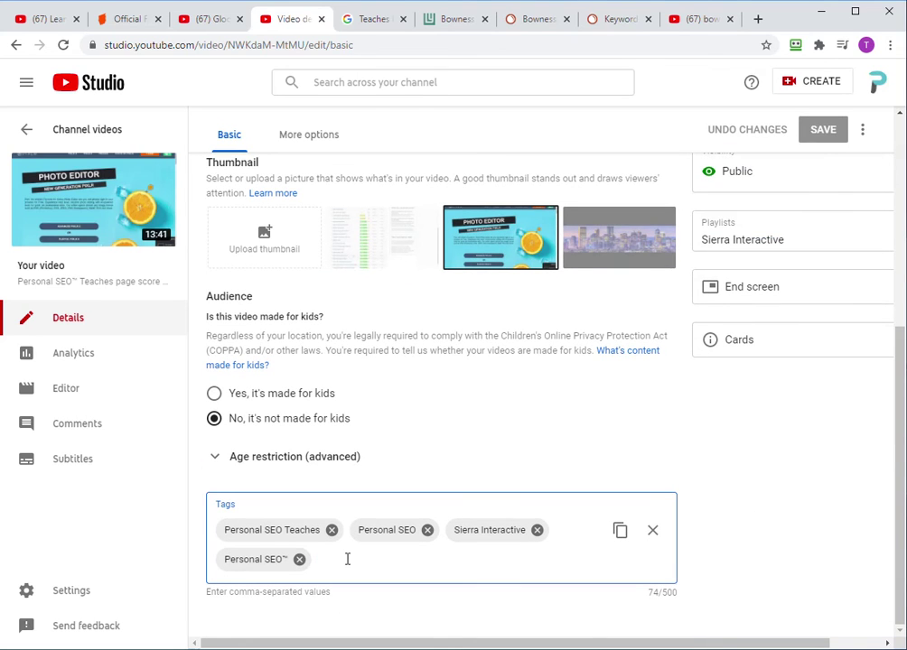
type("image sizeing")
right_click(374, 559)
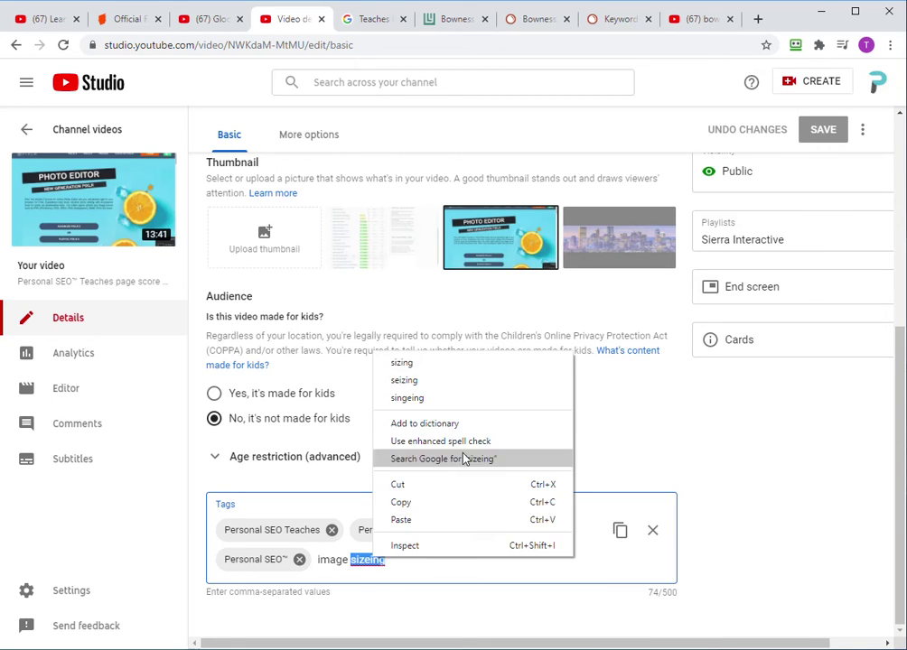
left_click(463, 373)
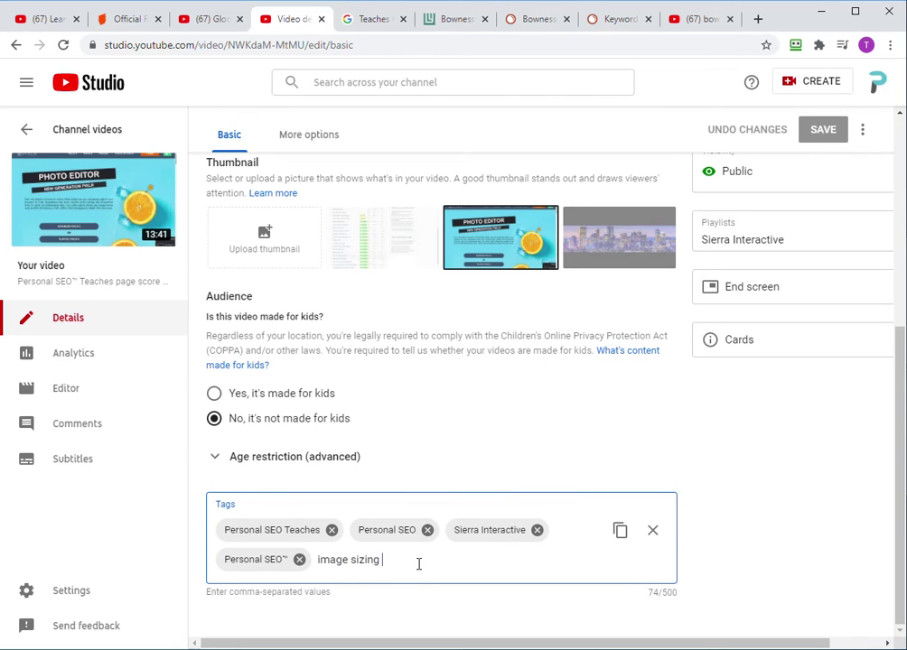
key("Return")
Add the tag "page speed" to the page score video.
type("spa")
type("page")
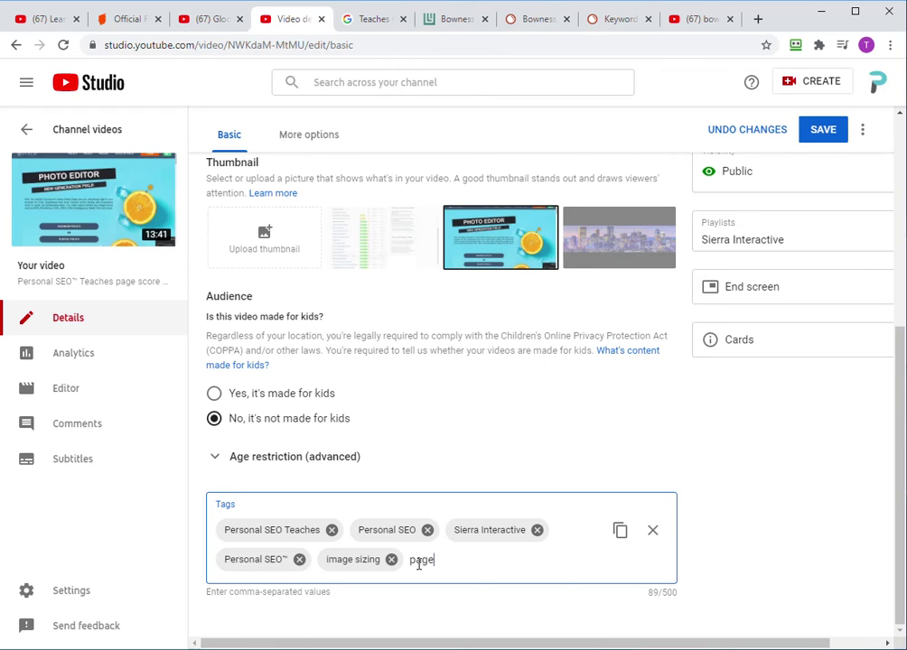
key("BackSpace")
key("BackSpace")
key("BackSpace")
type("eed,")
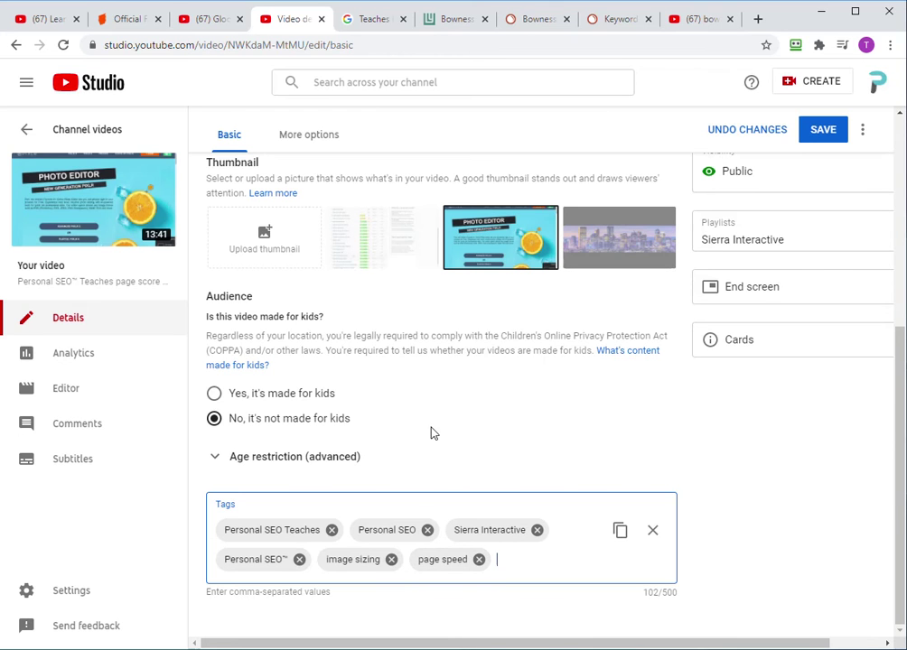
Look over the page score video's details from the description down to the extended tag list.
scroll(430, 430, "up", 4)
scroll(288, 287, "down", 5)
scroll(595, 406, "up", 1)
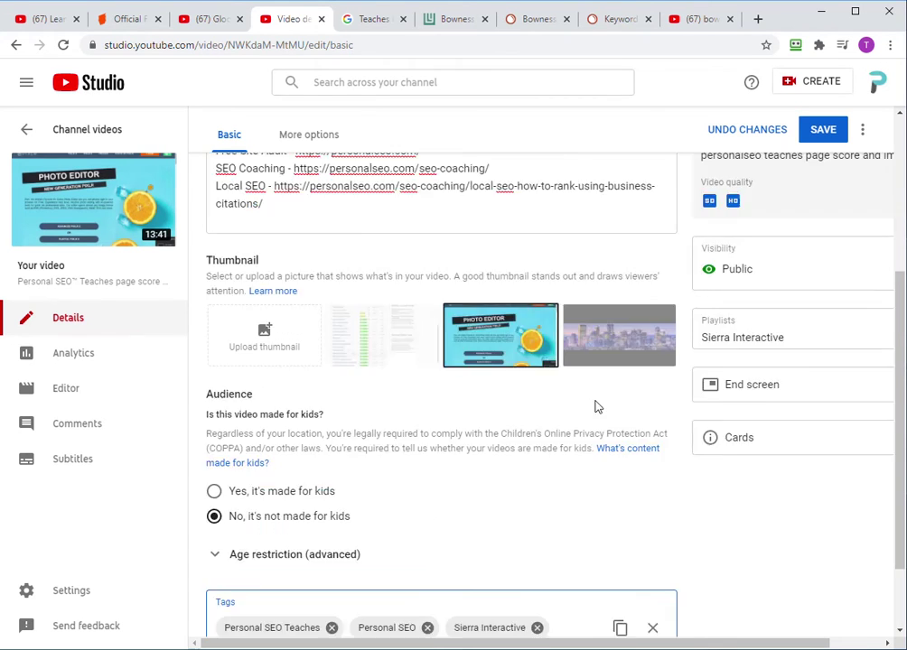
Review the corrections and timestamped chapter list in the description of the Learn to Play Gloomhaven video.
scroll(595, 406, "up", 3)
left_click(50, 18)
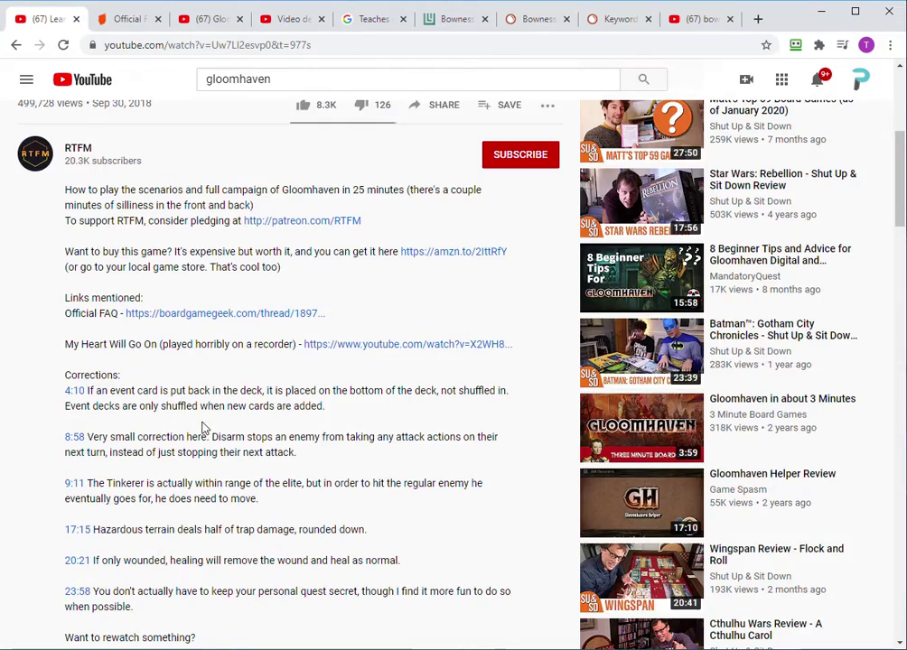
scroll(213, 438, "down", 6)
scroll(207, 371, "up", 6)
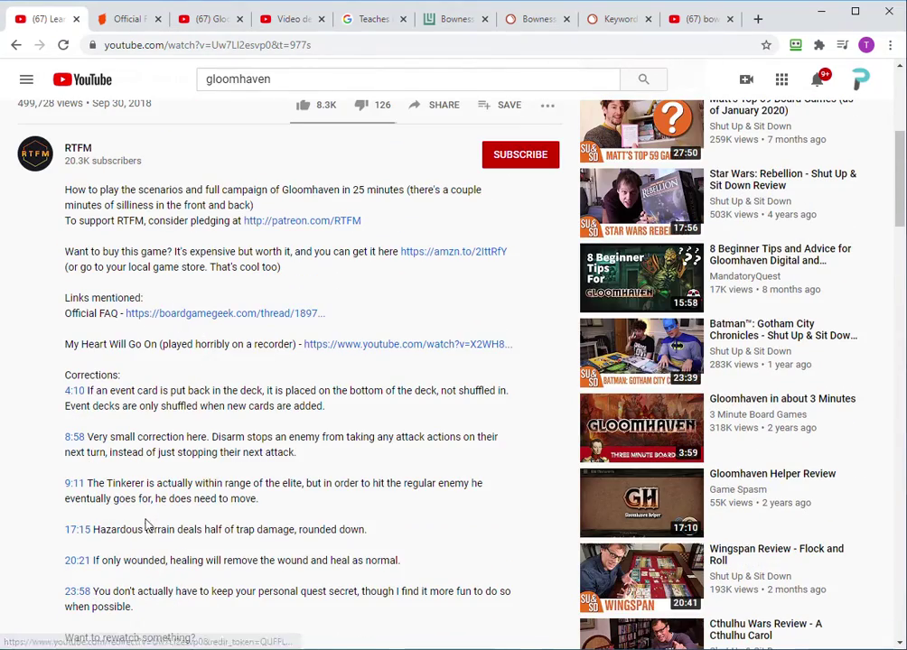
scroll(147, 524, "down", 3)
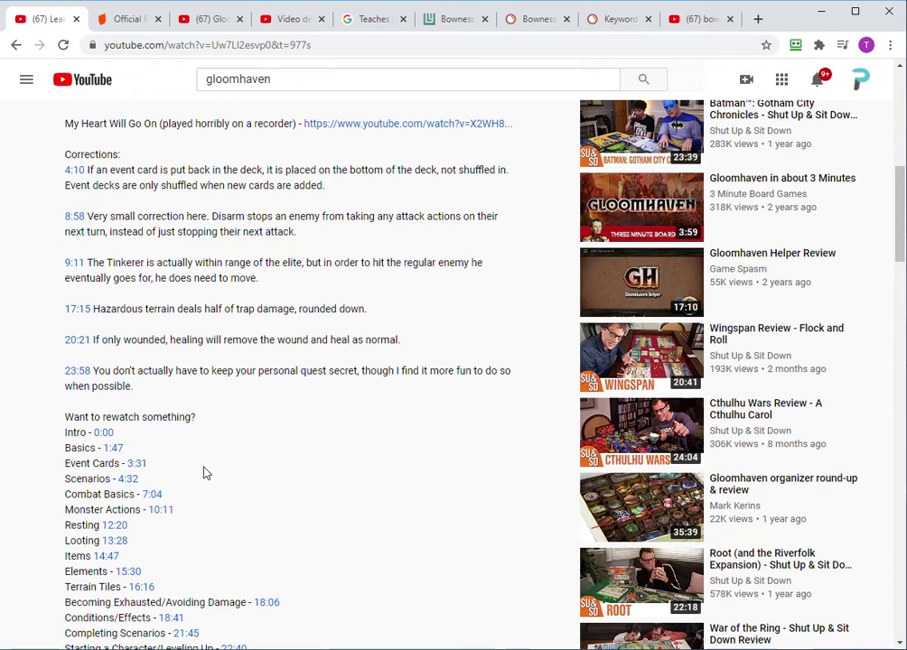
scroll(206, 473, "down", 3)
scroll(183, 507, "up", 4)
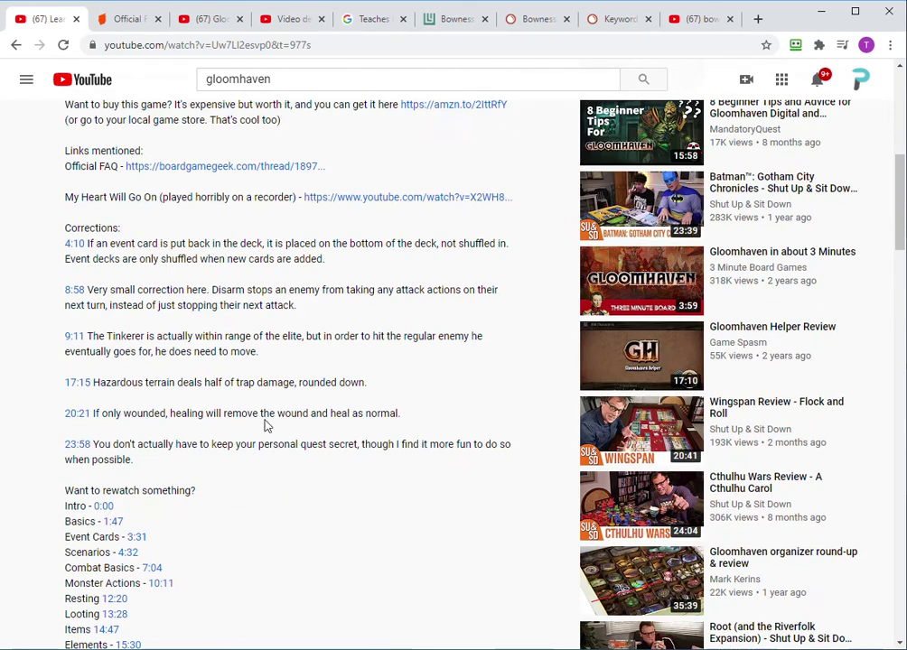
Look over the Bowness homes for sale page, from the embedded community video through the intro text and listings.
left_click(455, 18)
scroll(145, 314, "down", 3)
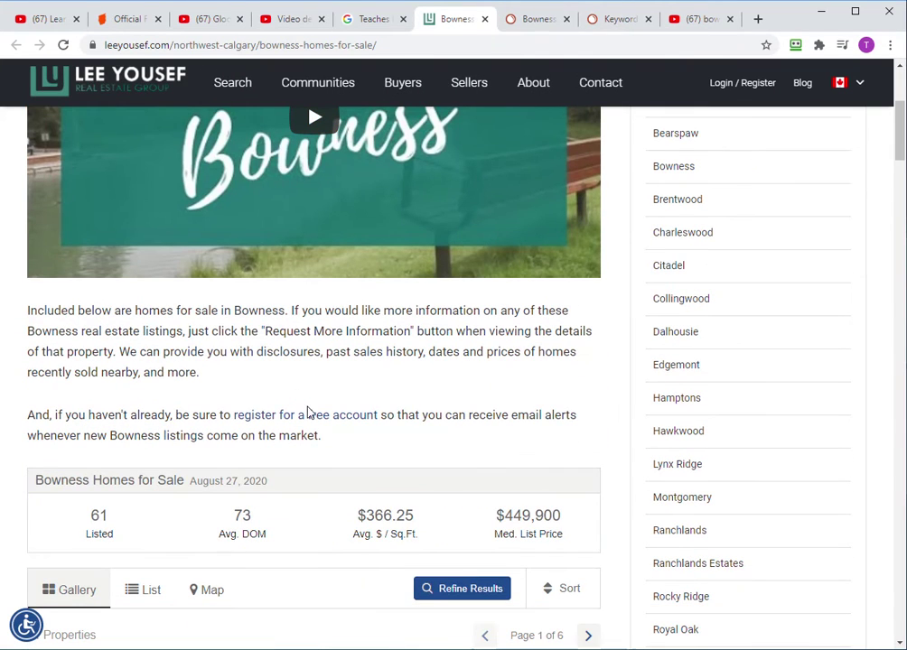
scroll(197, 412, "down", 2)
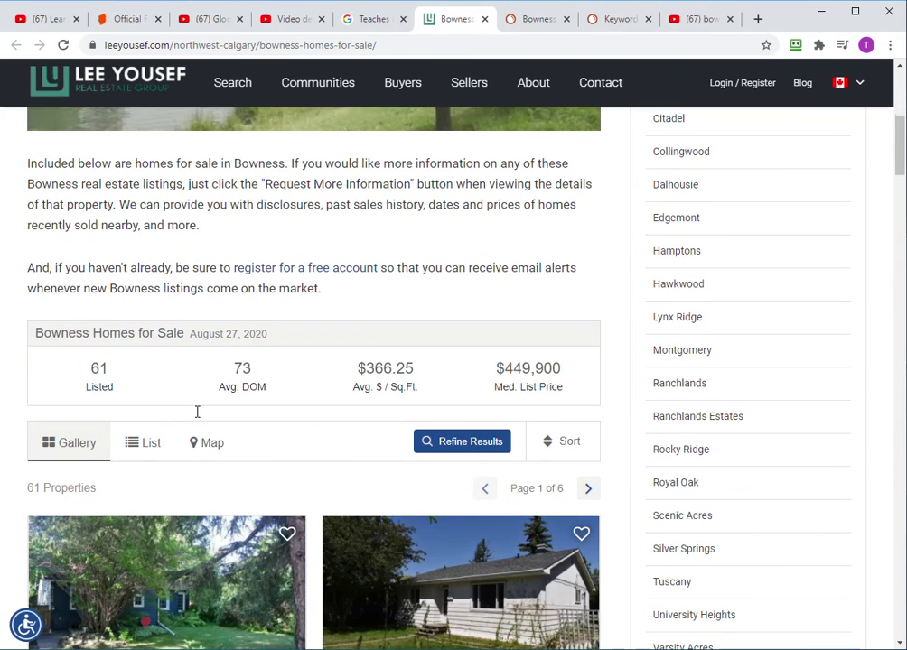
scroll(310, 268, "up", 4)
scroll(284, 399, "down", 12)
scroll(269, 567, "up", 3)
scroll(269, 556, "up", 10)
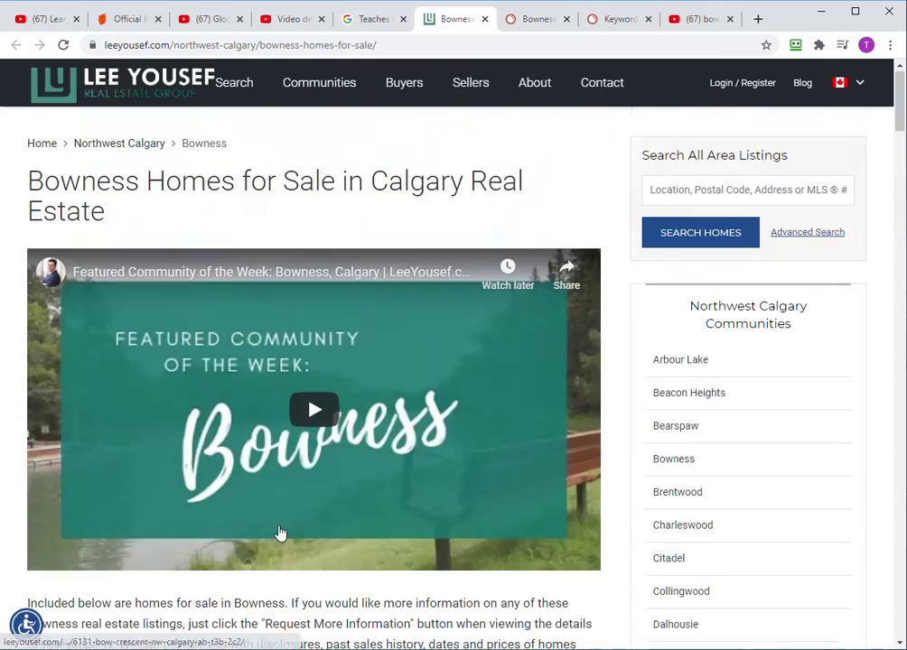
Examine the Gloomhaven review video's title, highlighting "Shut Up & Sit Down Review", and look through its description.
left_click(56, 19)
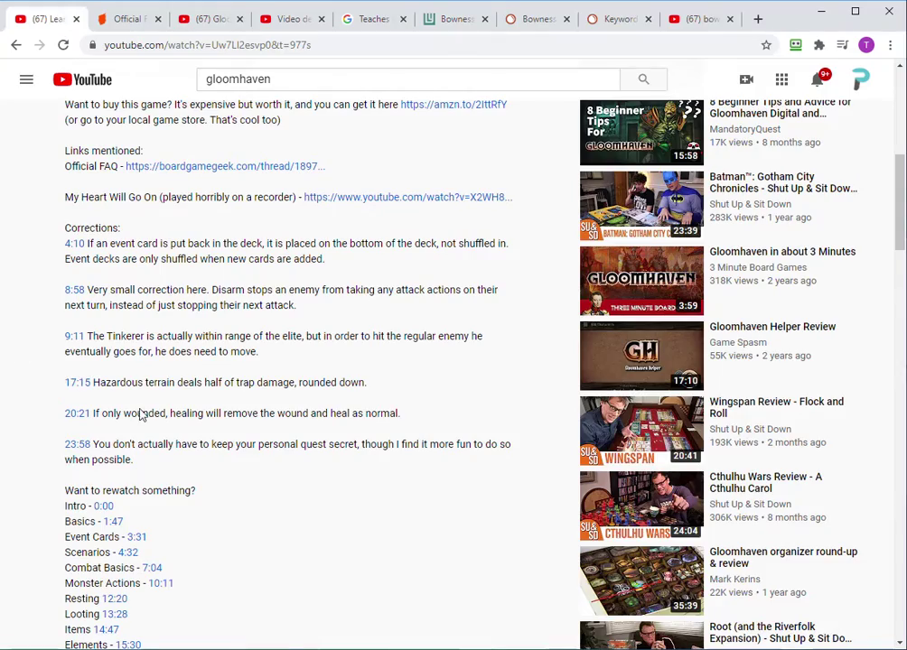
scroll(135, 402, "up", 5)
left_click(140, 23)
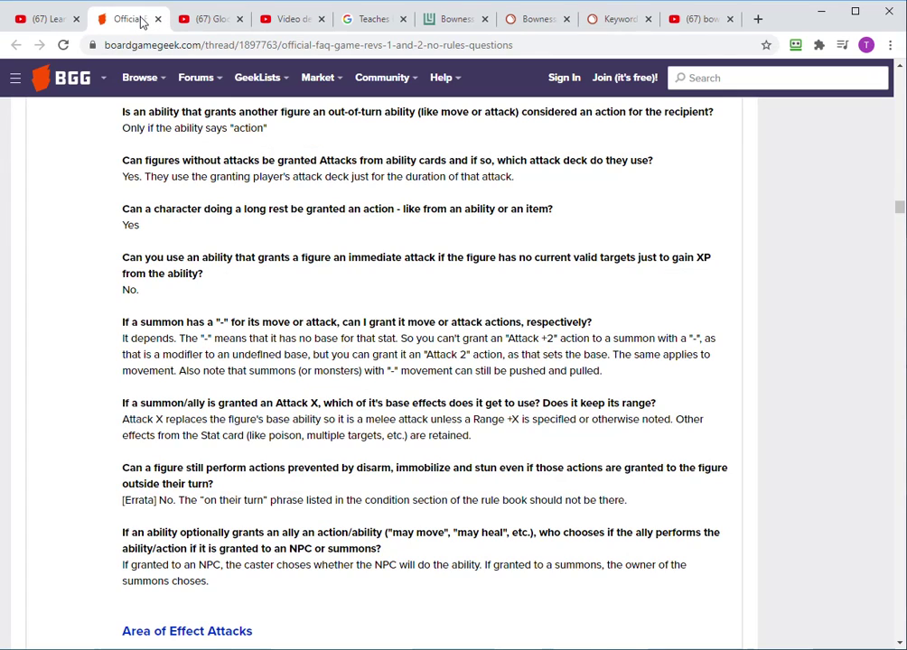
left_click(219, 20)
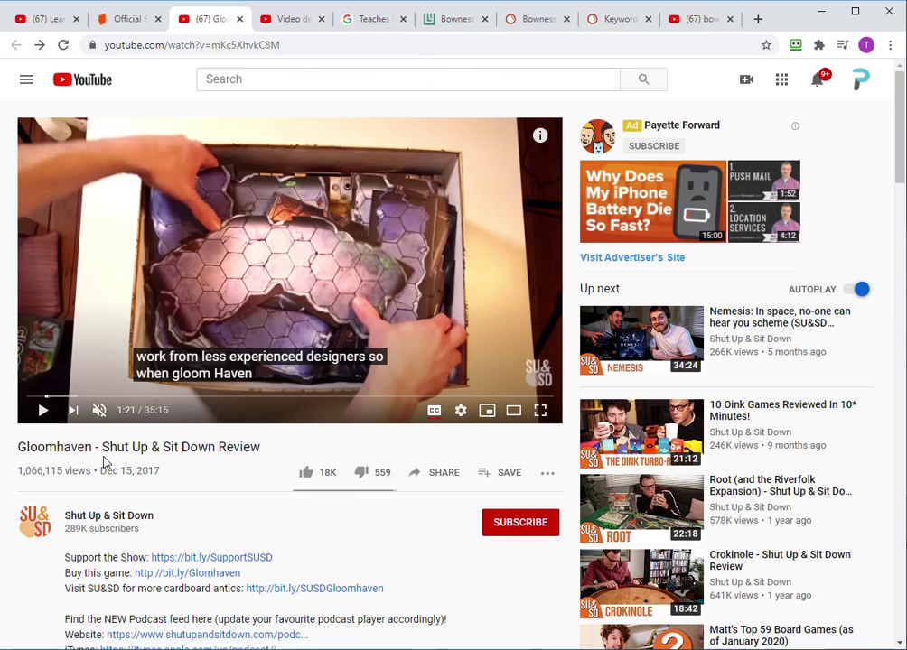
left_click_drag(104, 444, 275, 449)
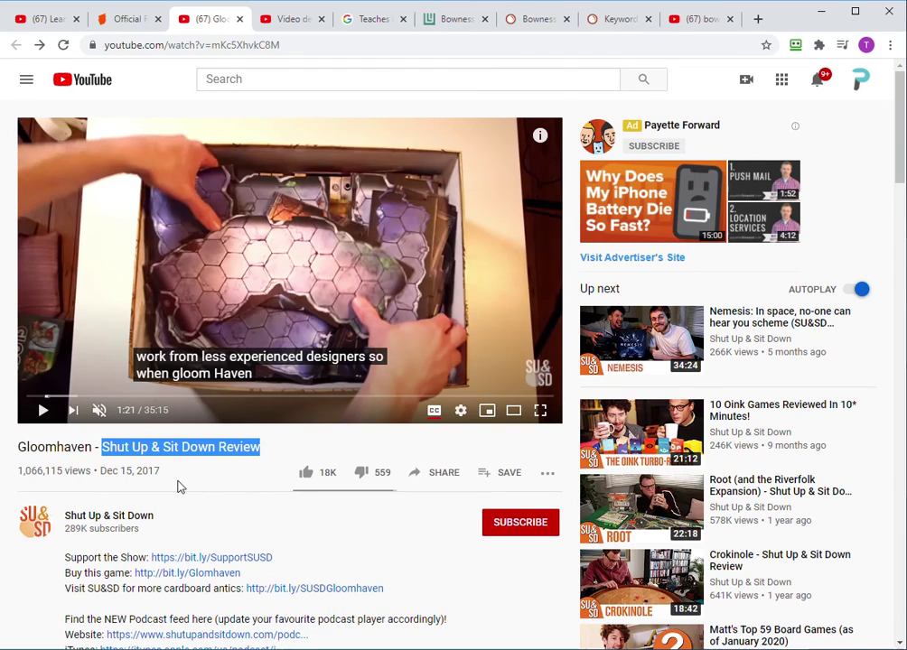
scroll(148, 331, "down", 3)
scroll(364, 404, "down", 3)
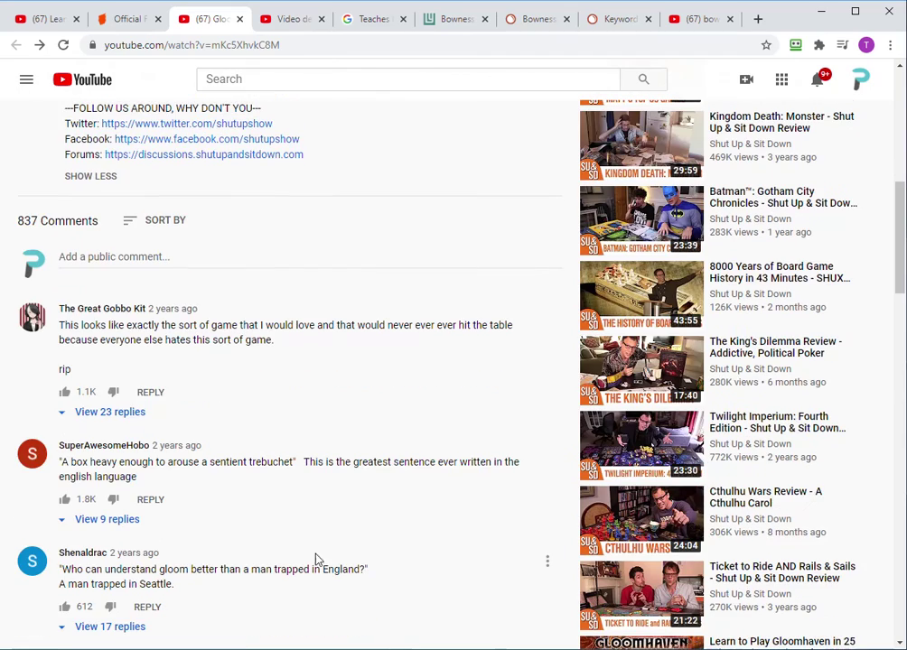
scroll(198, 551, "up", 6)
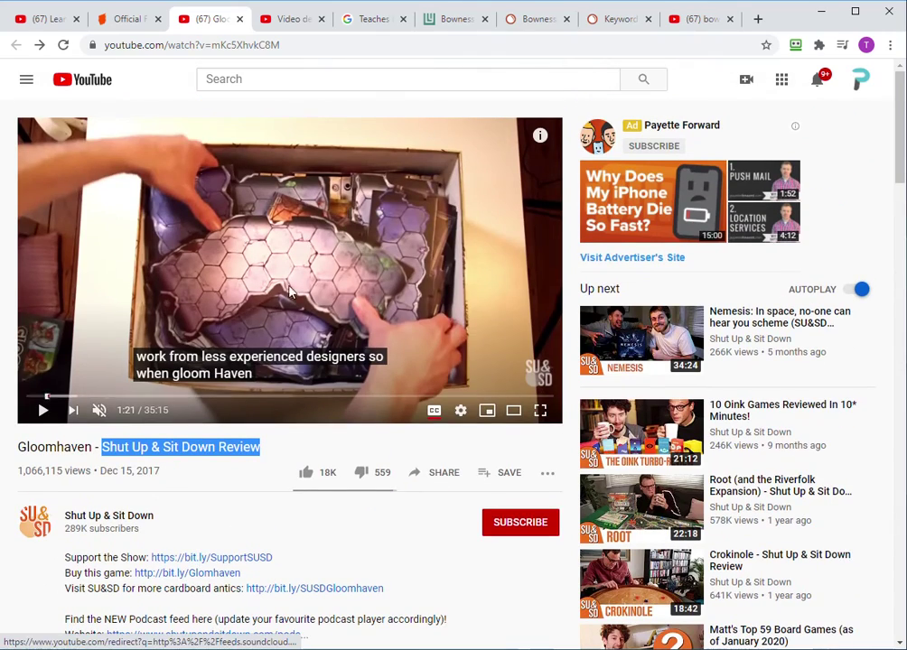
Read the full Learn to Play Gloomhaven description again, from the opening summary to the closing social links.
left_click(48, 24)
scroll(158, 416, "down", 2)
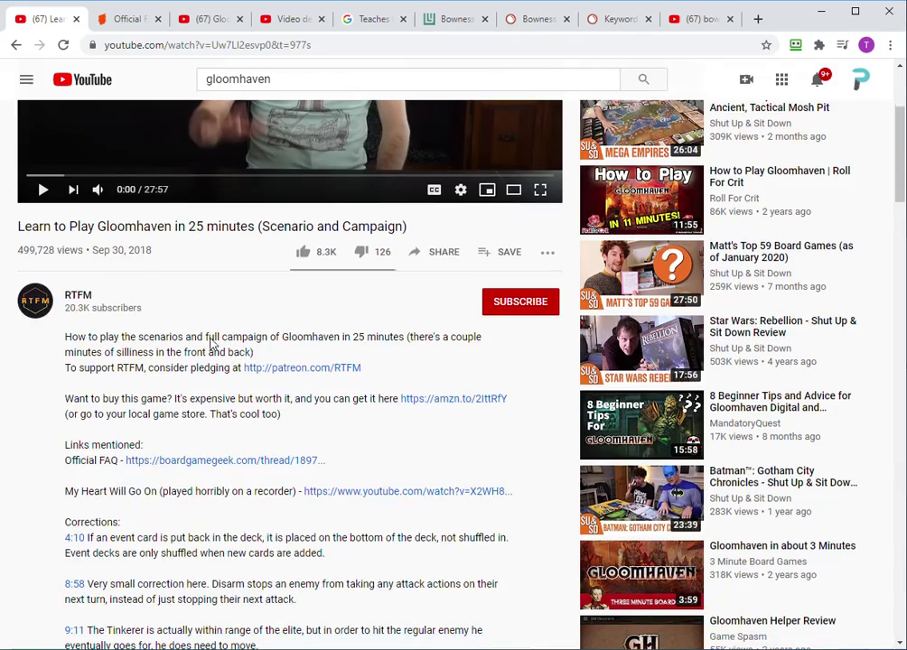
scroll(341, 469, "down", 3)
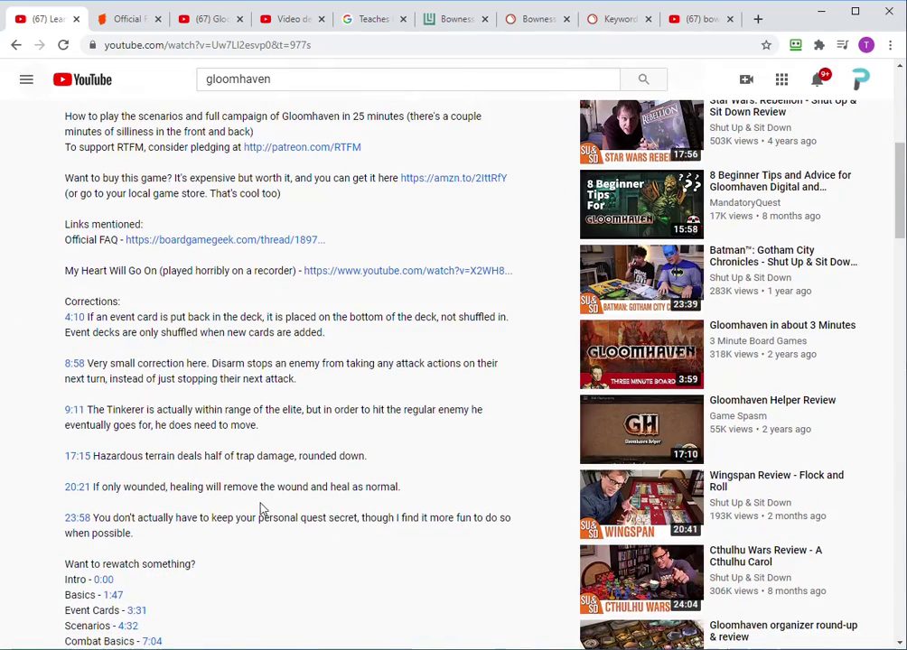
scroll(268, 472, "down", 4)
scroll(267, 477, "down", 3)
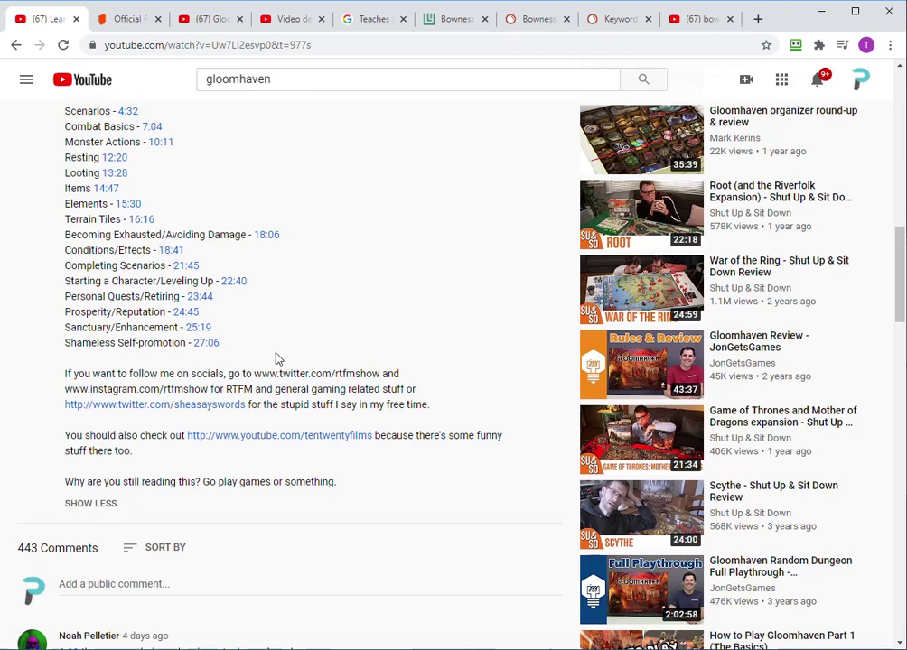
scroll(275, 352, "up", 10)
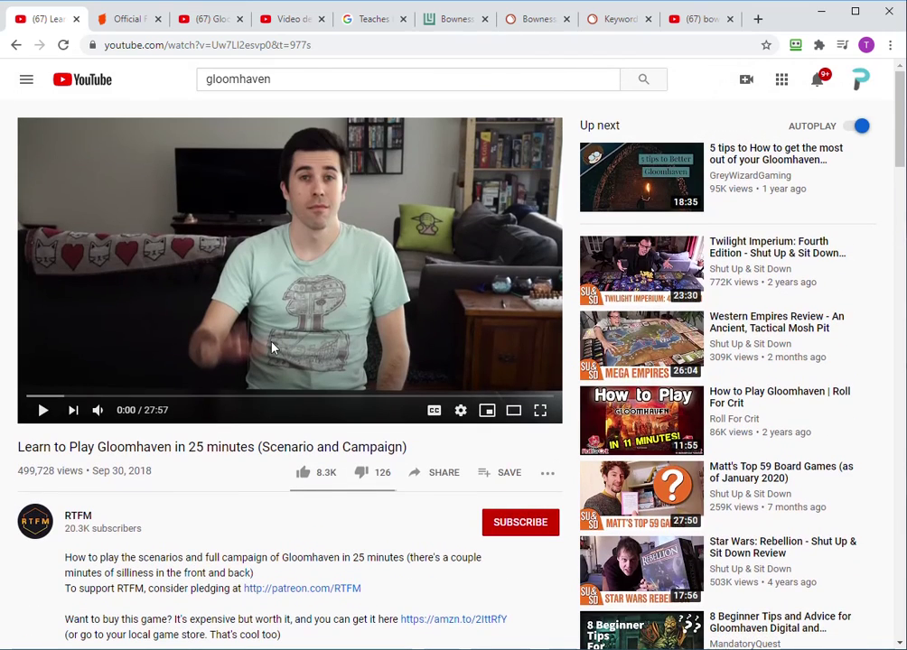